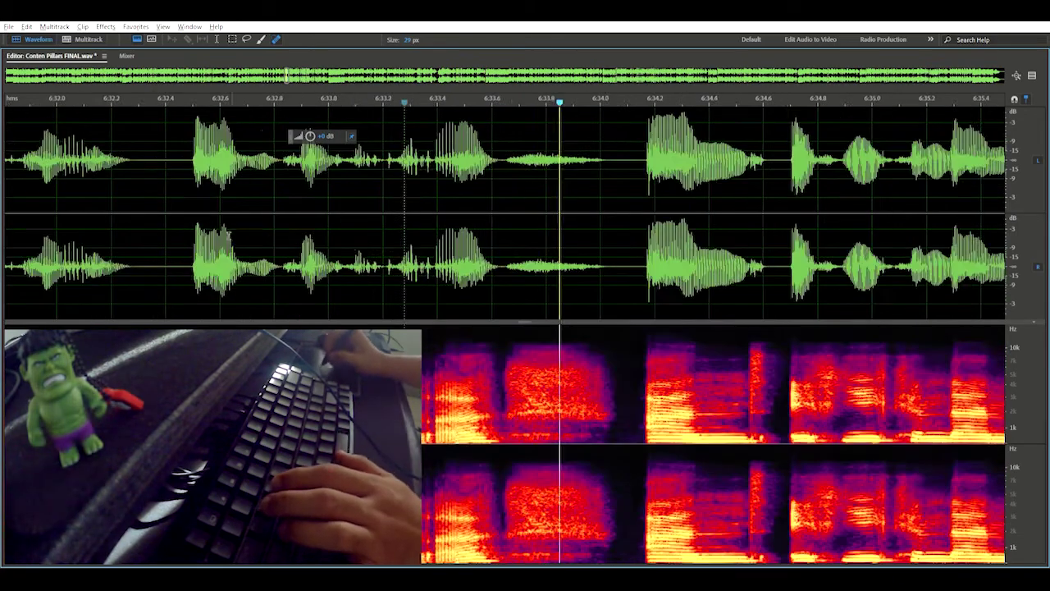
# Step: Delete the speech burst from about 6:32.5 to 6:32.8 and auto-heal the leftover blip at the cut
pyautogui.scroll(1, 294, 203)
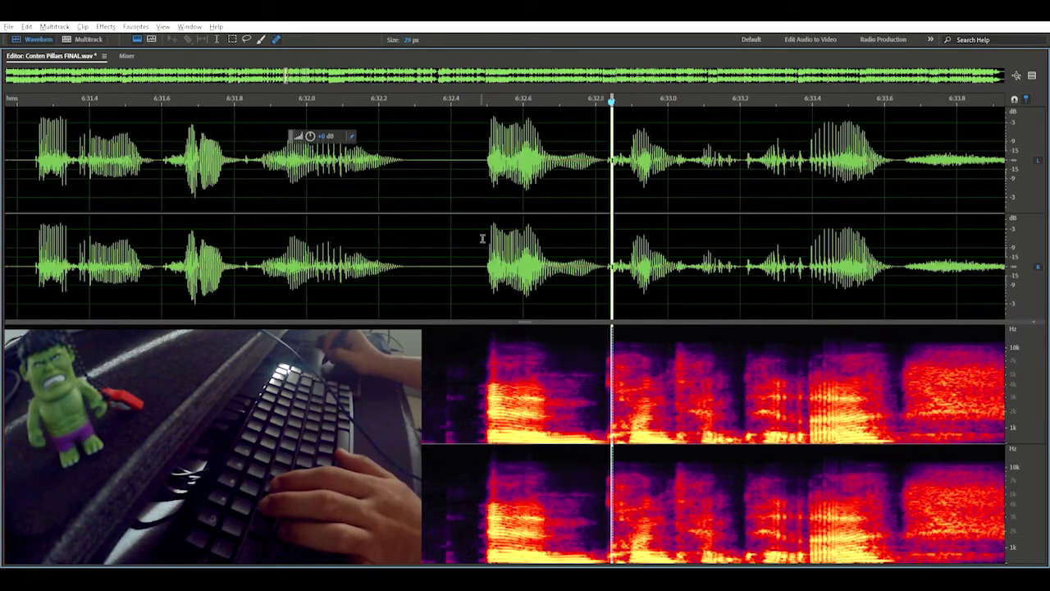
pyautogui.press('Delete')
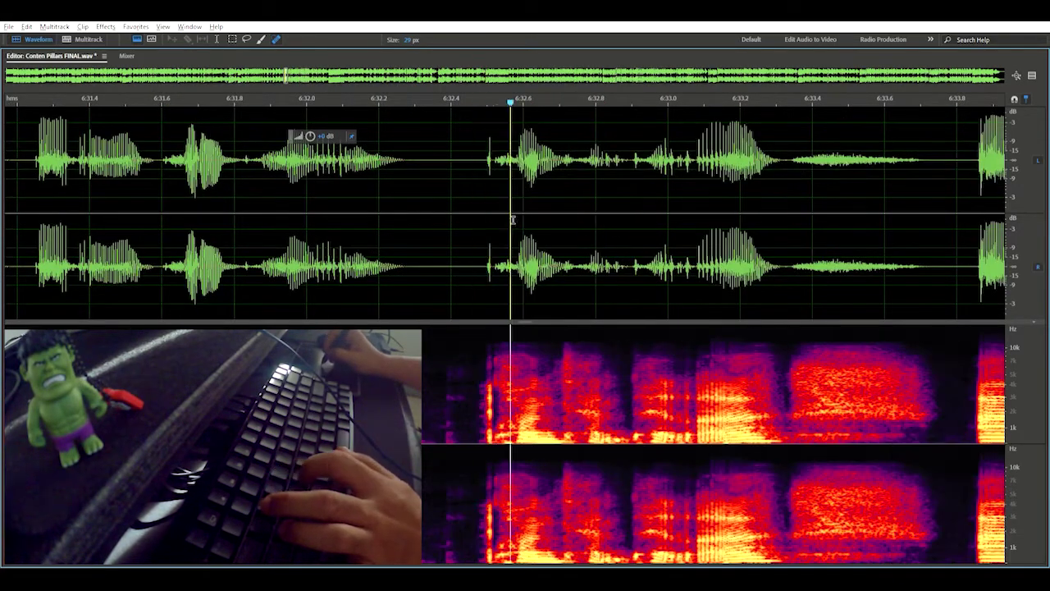
pyautogui.moveTo(485, 219); pyautogui.dragTo(497, 219)
pyautogui.hotkey('ctrl', 'u')
pyautogui.press('space')
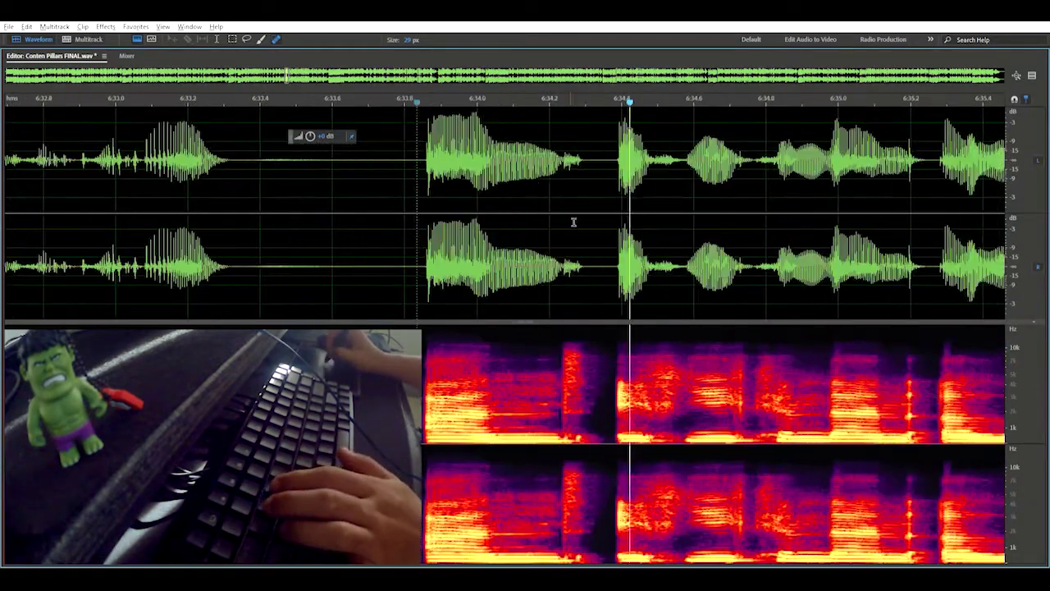
# Step: Paint over the noise at about 6:35.5 in the spectrogram with the Spot Healing Brush to heal it
pyautogui.scroll(-1, 657, 140)
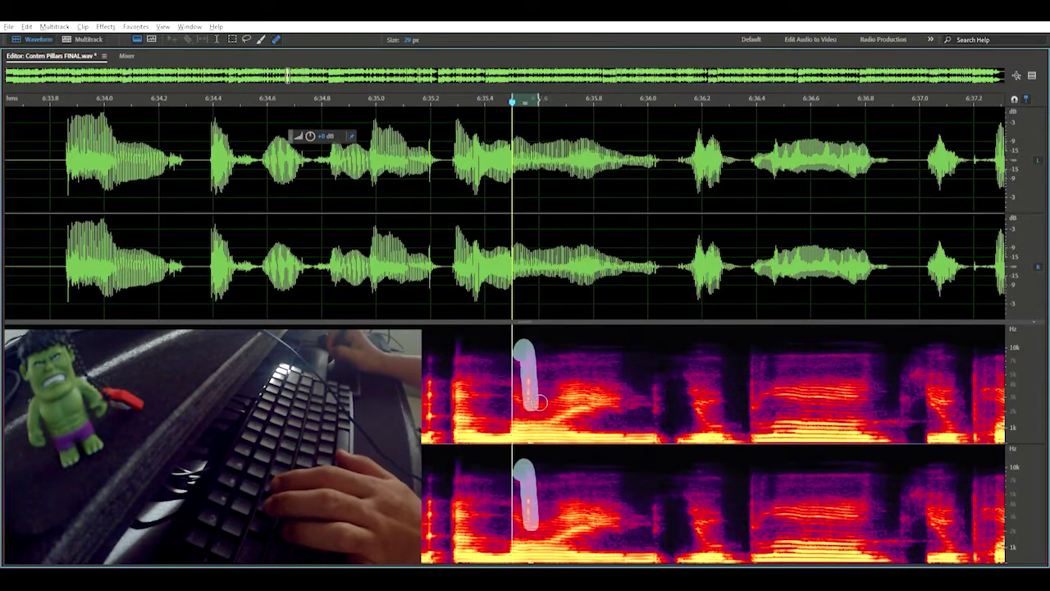
pyautogui.moveTo(539, 403); pyautogui.dragTo(539, 404)
pyautogui.moveTo(539, 348); pyautogui.dragTo(540, 351)
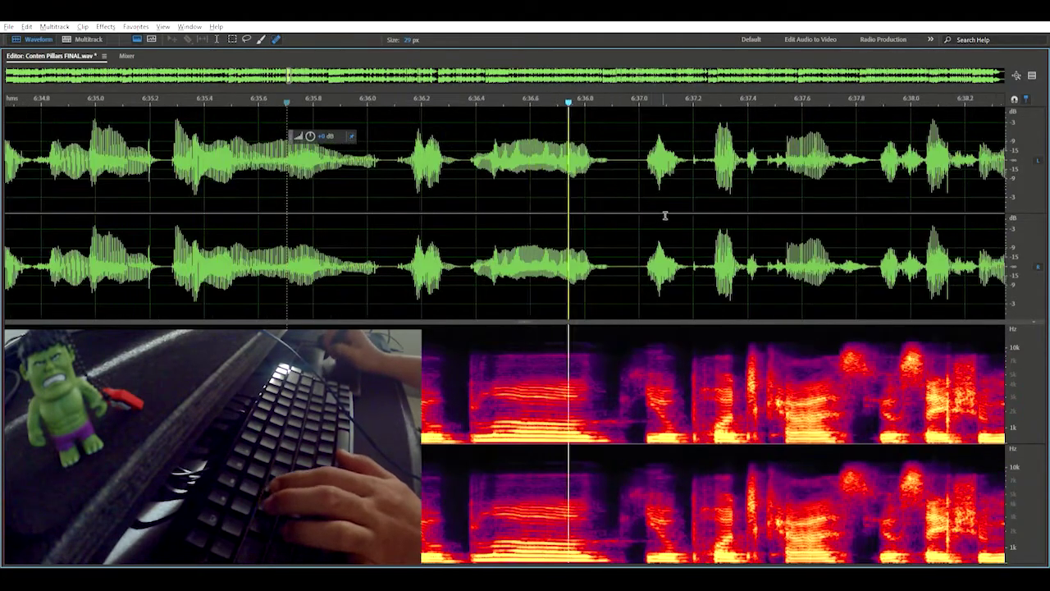
# Step: Select the narrow click at about 6:38.1 in the waveform and repair it
pyautogui.scroll(1, 627, 206)
pyautogui.scroll(-1, 604, 220)
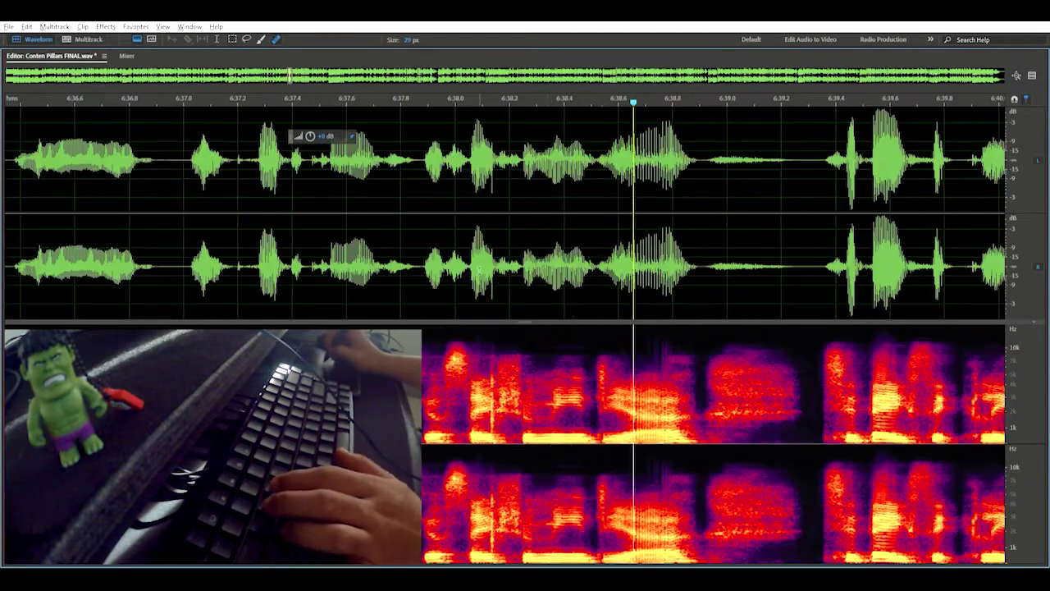
pyautogui.moveTo(449, 271); pyautogui.dragTo(444, 270)
pyautogui.scroll(2, 447, 271)
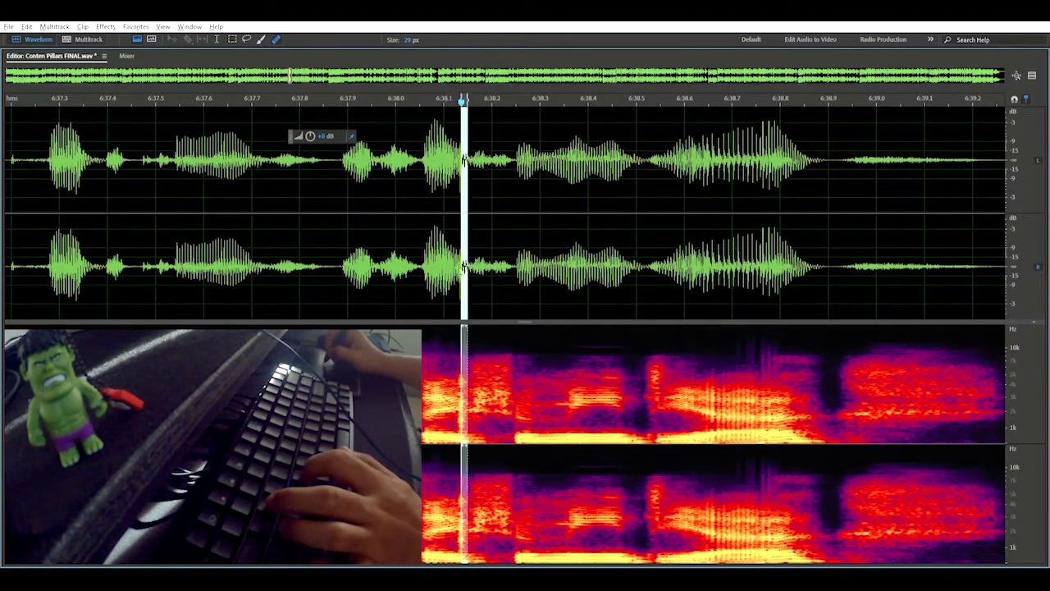
# Step: Auto-heal the breath from about 6:38.9 to 6:39.3 and clean the quiet gap from about 6:40.3 to 6:40.4
pyautogui.moveTo(669, 201); pyautogui.dragTo(848, 220)
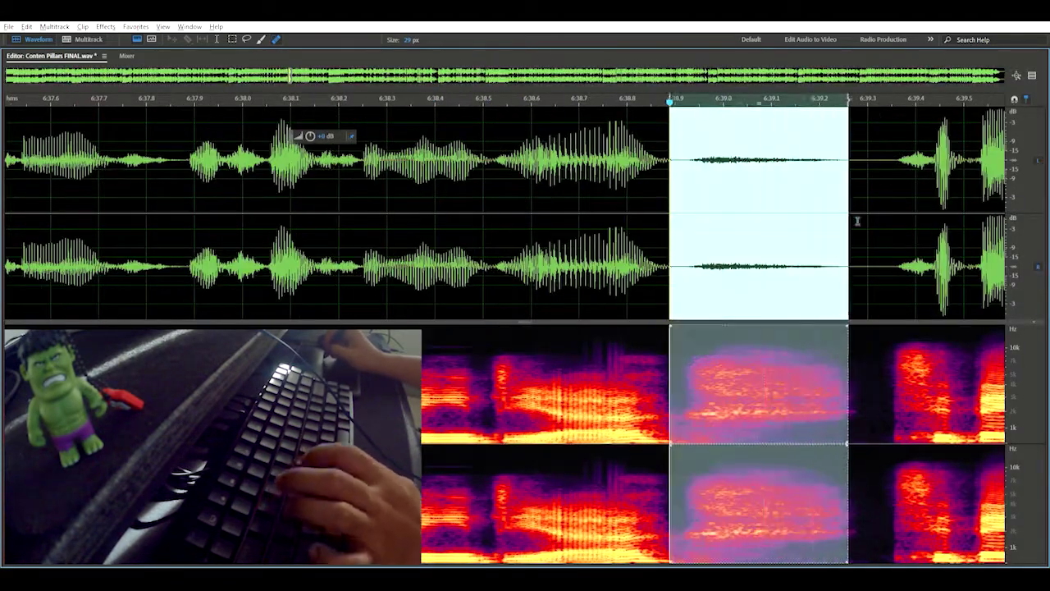
pyautogui.hotkey('ctrl', 'u')
pyautogui.click(866, 218)
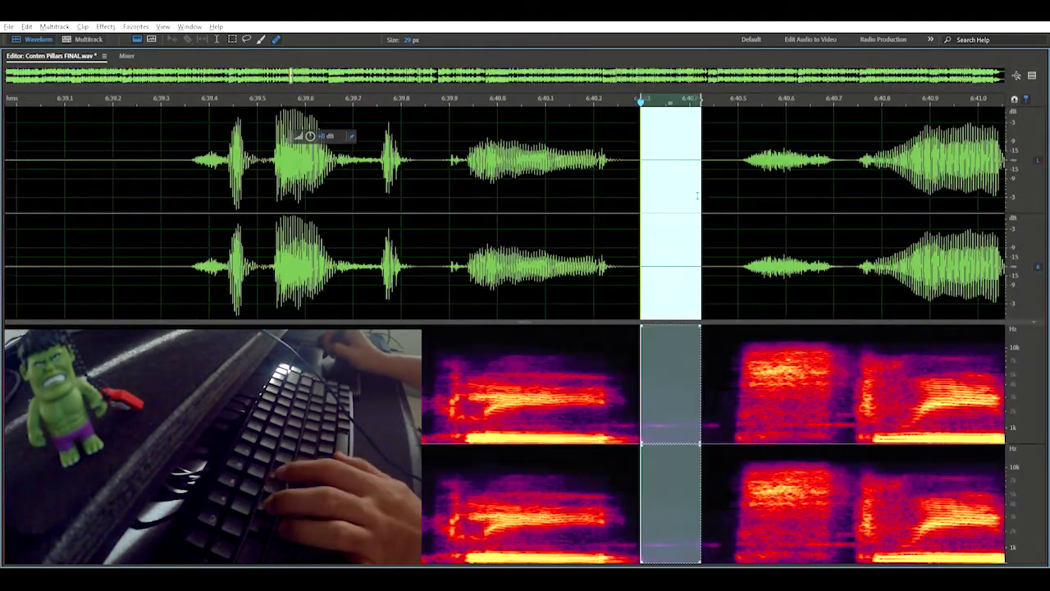
pyautogui.click(697, 197)
pyautogui.scroll(-1, 512, 271)
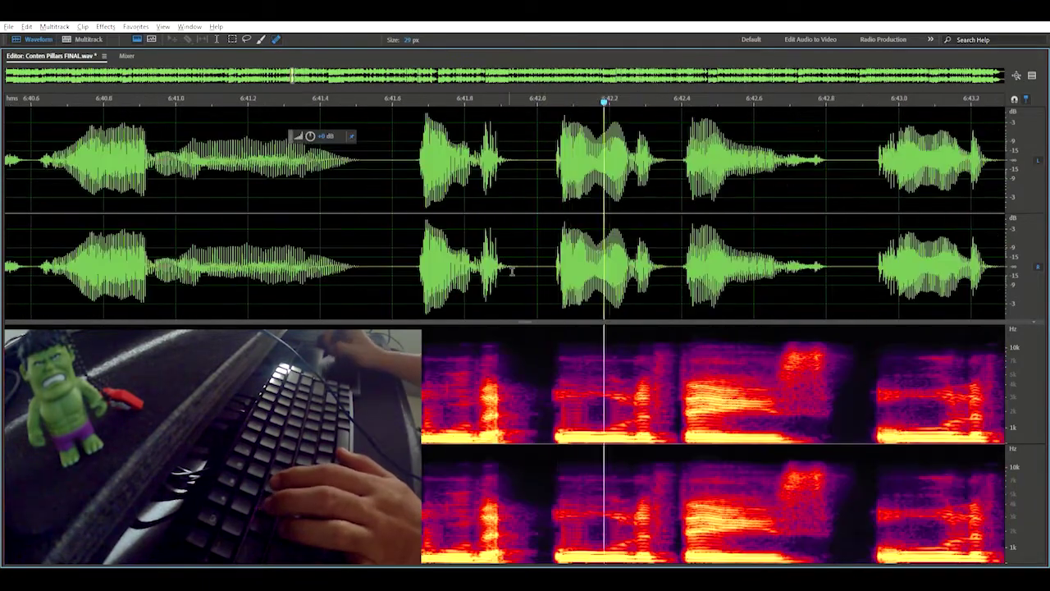
# Step: Delete the unwanted words after about 6:41.6, including the section from 6:41.6 to 6:42.4, and auto-heal the joint
pyautogui.scroll(-1, 416, 250)
pyautogui.moveTo(316, 289); pyautogui.dragTo(307, 289)
pyautogui.press('Delete')
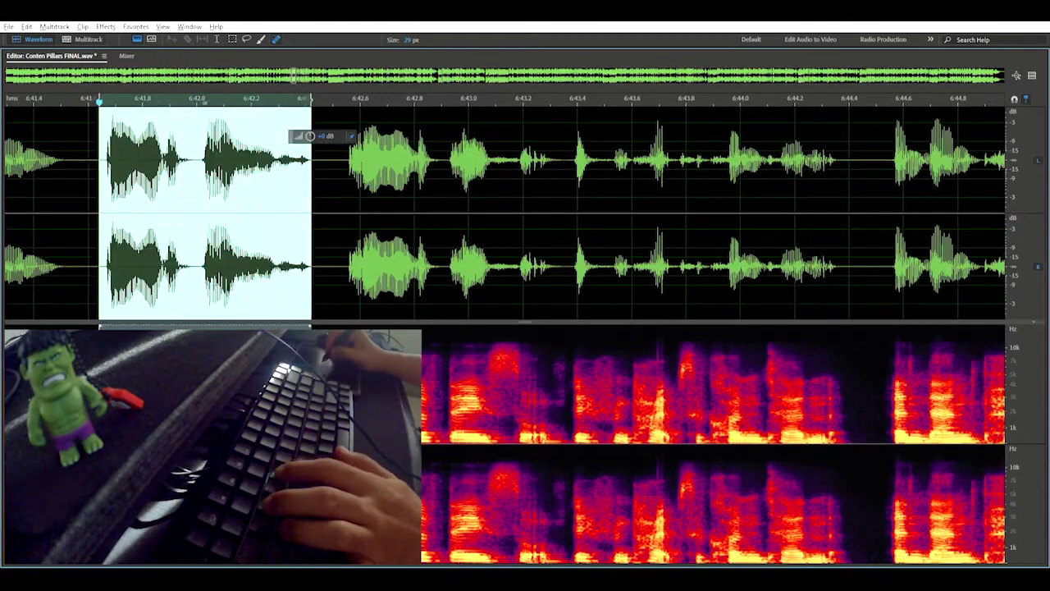
pyautogui.press('Delete')
pyautogui.moveTo(105, 242); pyautogui.dragTo(86, 241)
pyautogui.hotkey('ctrl', 'u')
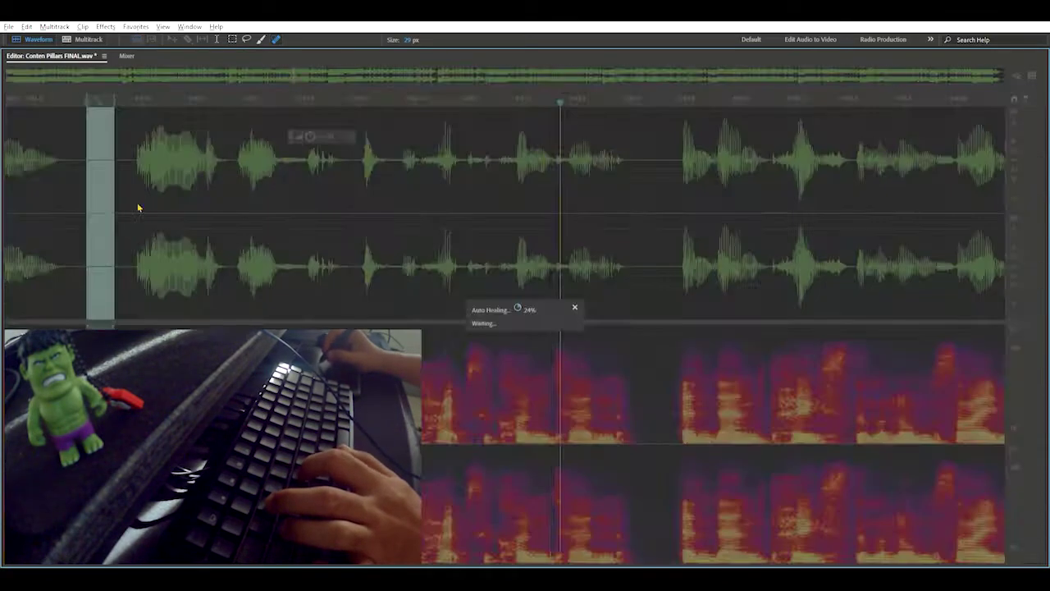
# Step: Remove the breath at about 6:45.7 and shorten the pause before the following word
pyautogui.click(610, 187)
pyautogui.scroll(-1, 631, 186)
pyautogui.scroll(1, 636, 229)
pyautogui.click(410, 274)
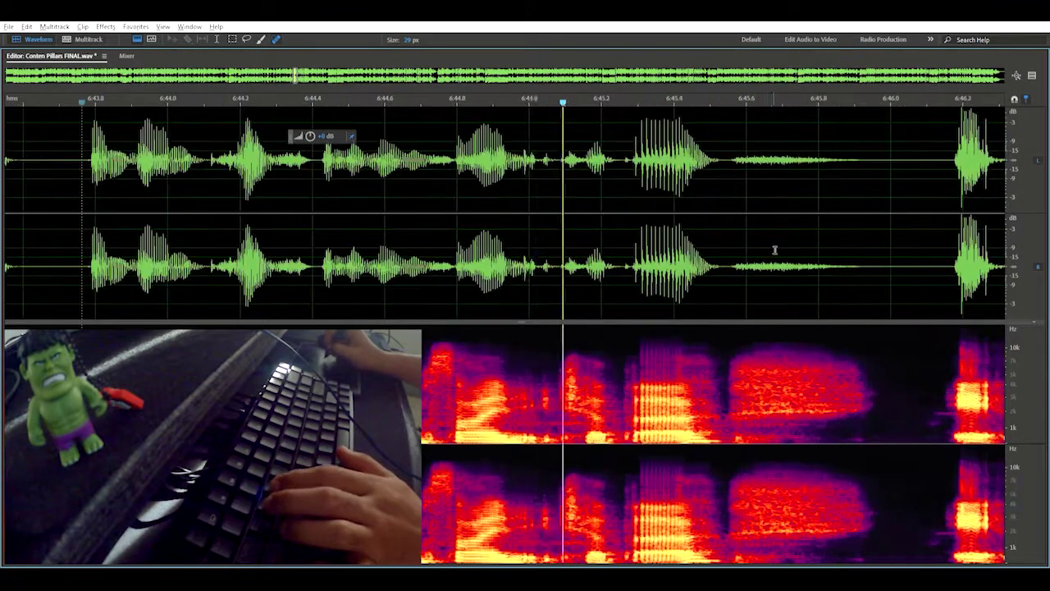
pyautogui.hotkey('ctrl', 'r')
pyautogui.moveTo(538, 253); pyautogui.dragTo(815, 204)
pyautogui.press('Delete')
pyautogui.press('space')
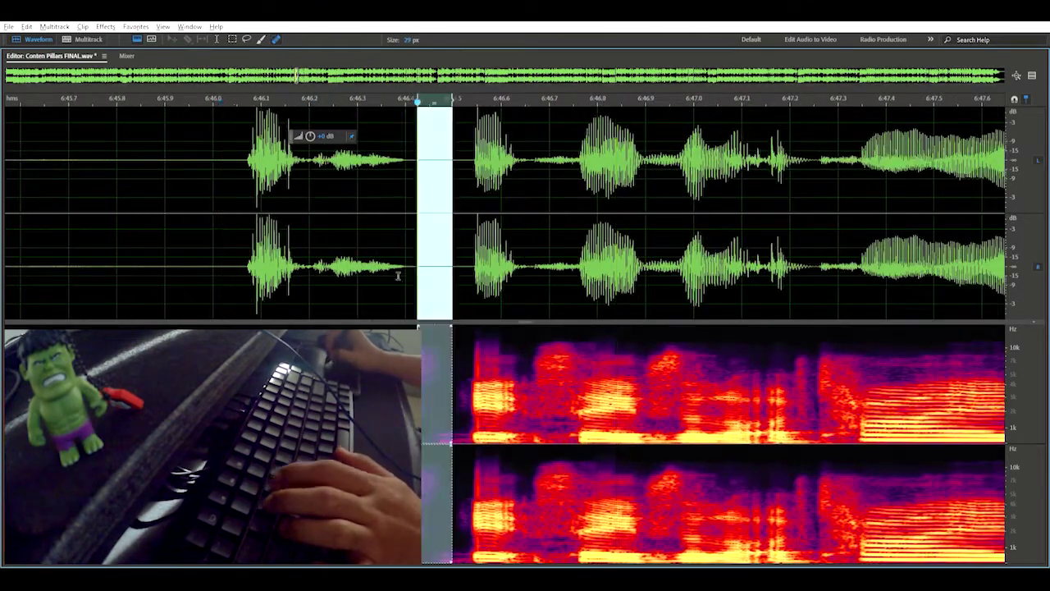
# Step: Shorten the pauses before and after the short word at about 6:48.2 by deleting part of their silence
pyautogui.scroll(-1, 635, 223)
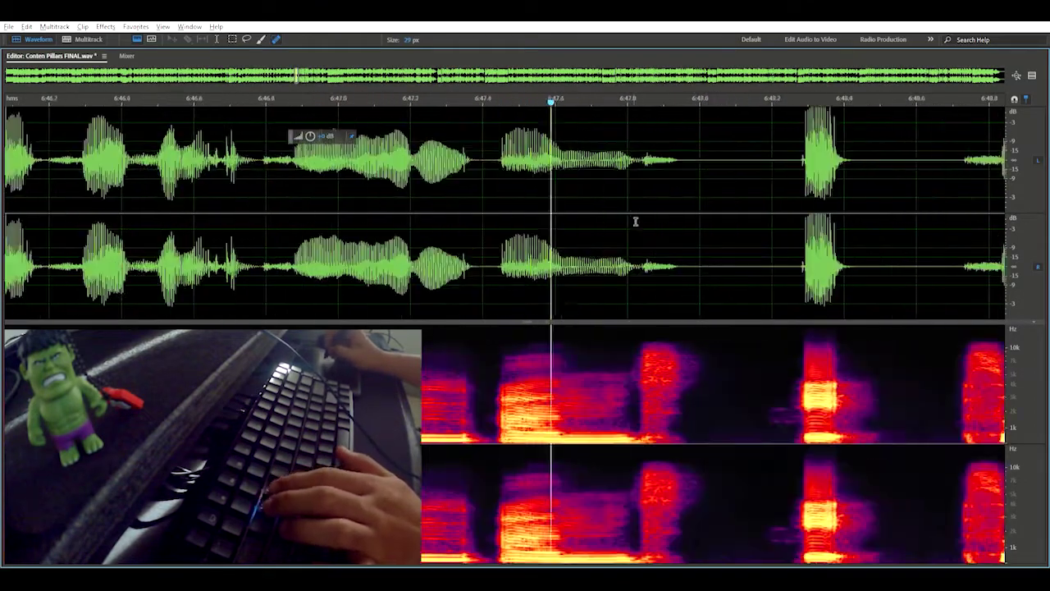
pyautogui.scroll(1, 640, 224)
pyautogui.moveTo(714, 238); pyautogui.dragTo(784, 205)
pyautogui.press('Delete')
pyautogui.scroll(-2, 657, 230)
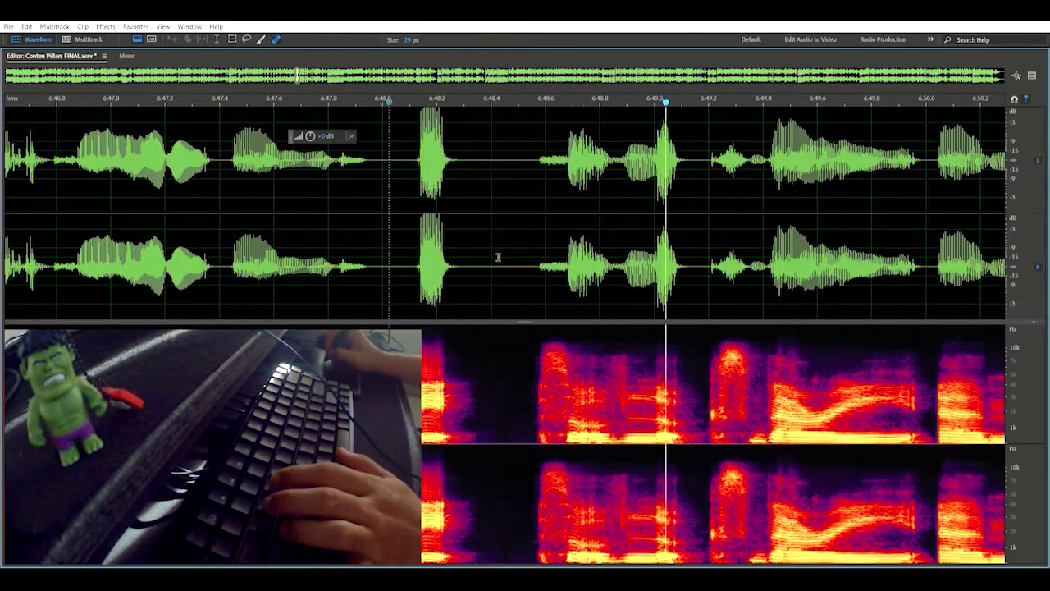
pyautogui.press('space')
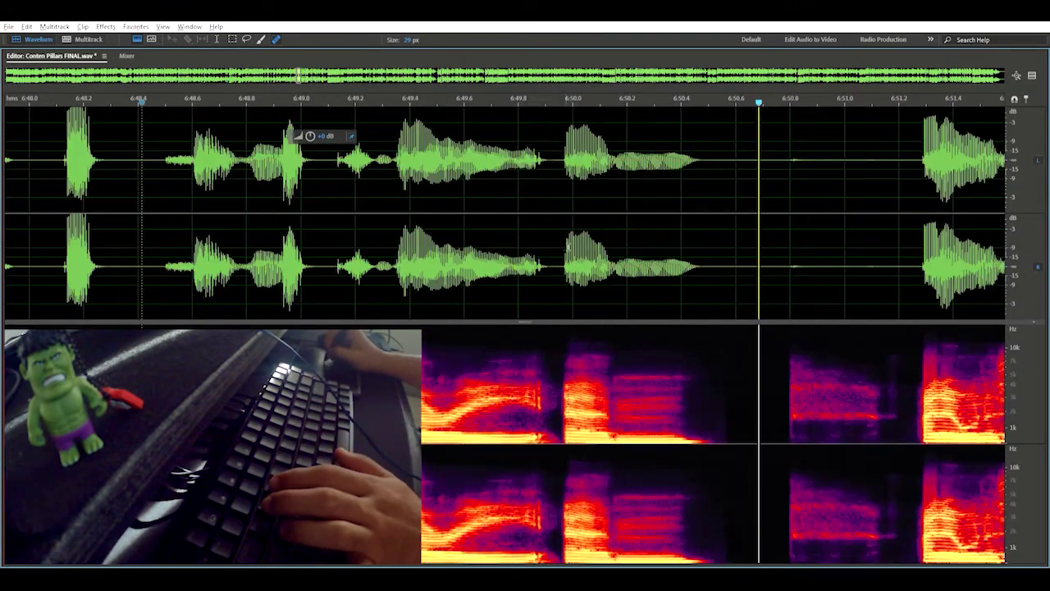
pyautogui.press('Delete')
# Step: Delete the word between about 6:50.0 and 6:50.6 and play across the cut
pyautogui.moveTo(726, 237); pyautogui.dragTo(580, 232)
pyautogui.press('Delete')
pyautogui.press('space')
# Step: Delete the faint noise and silence from about 6:50.1 to 6:50.5 and trim the remaining pause
pyautogui.moveTo(715, 232); pyautogui.dragTo(591, 232)
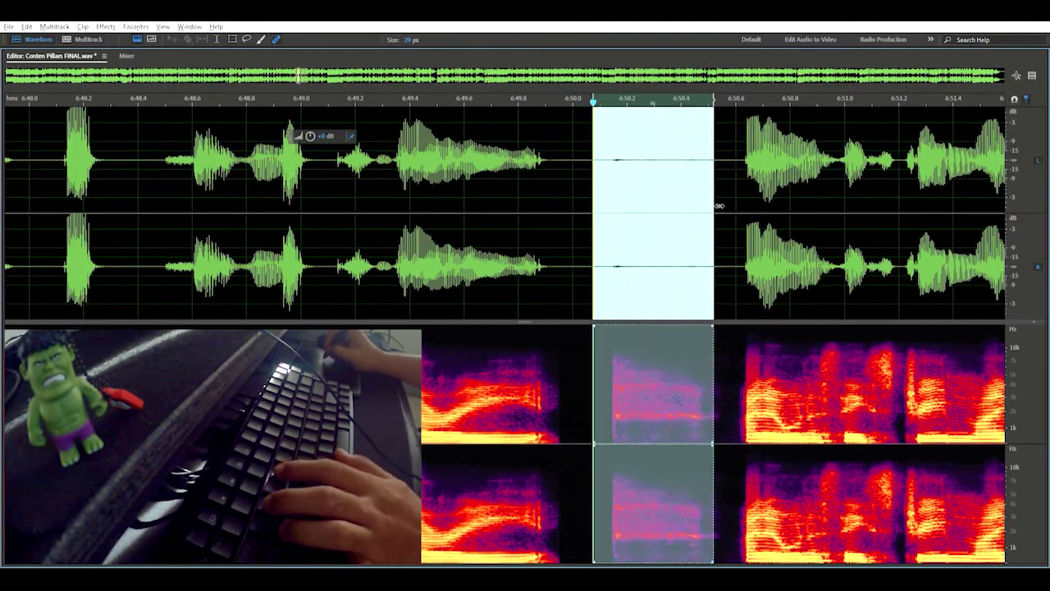
pyautogui.press('Delete')
pyautogui.press('space')
pyautogui.scroll(-2, 649, 206)
pyautogui.moveTo(349, 311); pyautogui.dragTo(342, 312)
pyautogui.press('Delete')
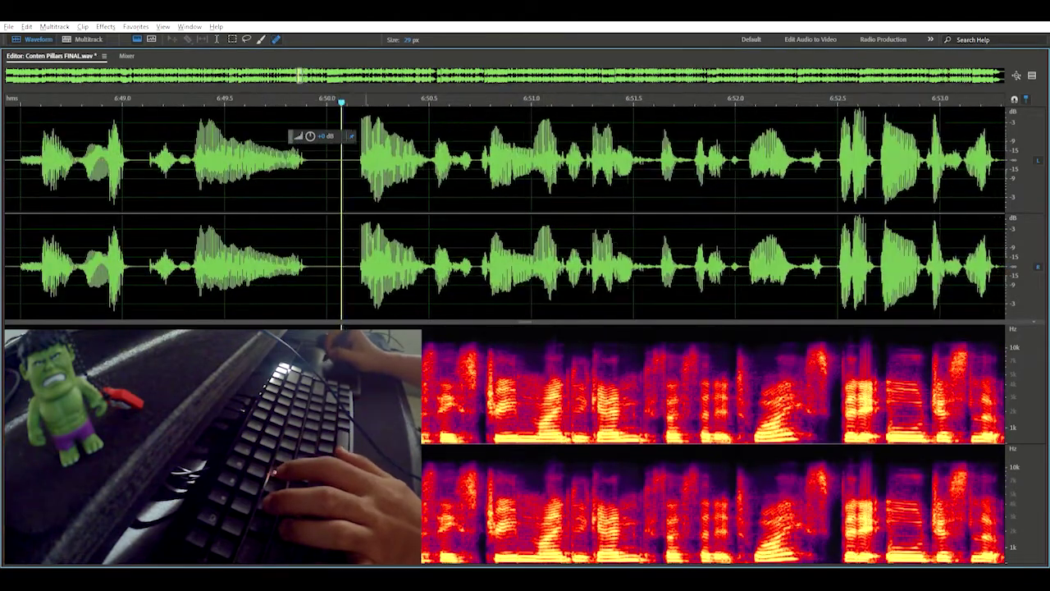
# Step: Listen on from about 6:50.1 and delete the speech passage between about 6:50.1 and 6:52.5
pyautogui.press('space')
pyautogui.scroll(-1, 714, 134)
pyautogui.scroll(1, 687, 167)
pyautogui.scroll(-1, 687, 167)
pyautogui.scroll(1, 688, 167)
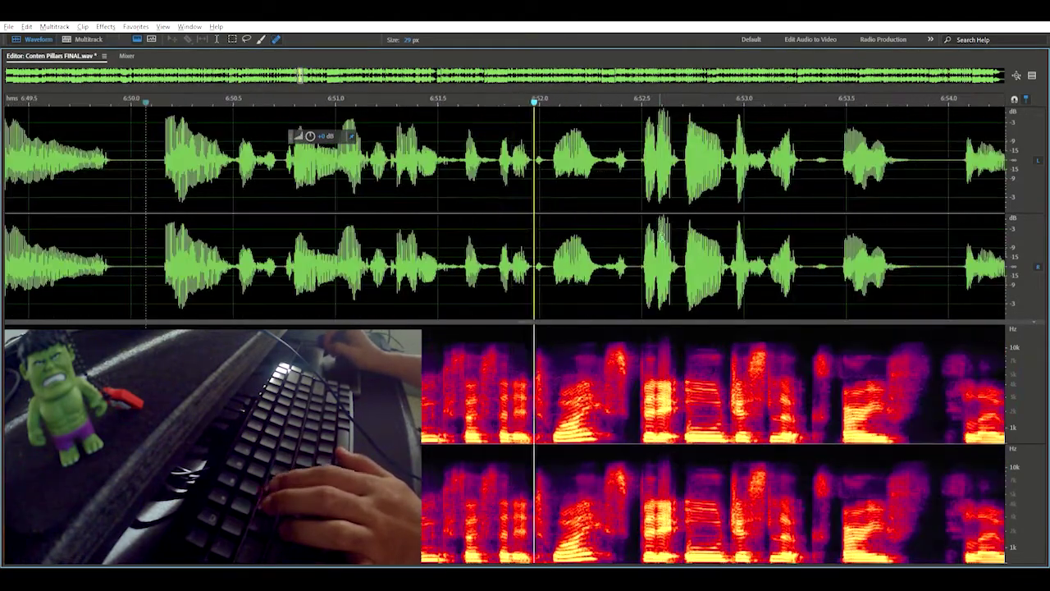
pyautogui.scroll(-1, 711, 208)
pyautogui.scroll(1, 711, 208)
pyautogui.scroll(-1, 711, 209)
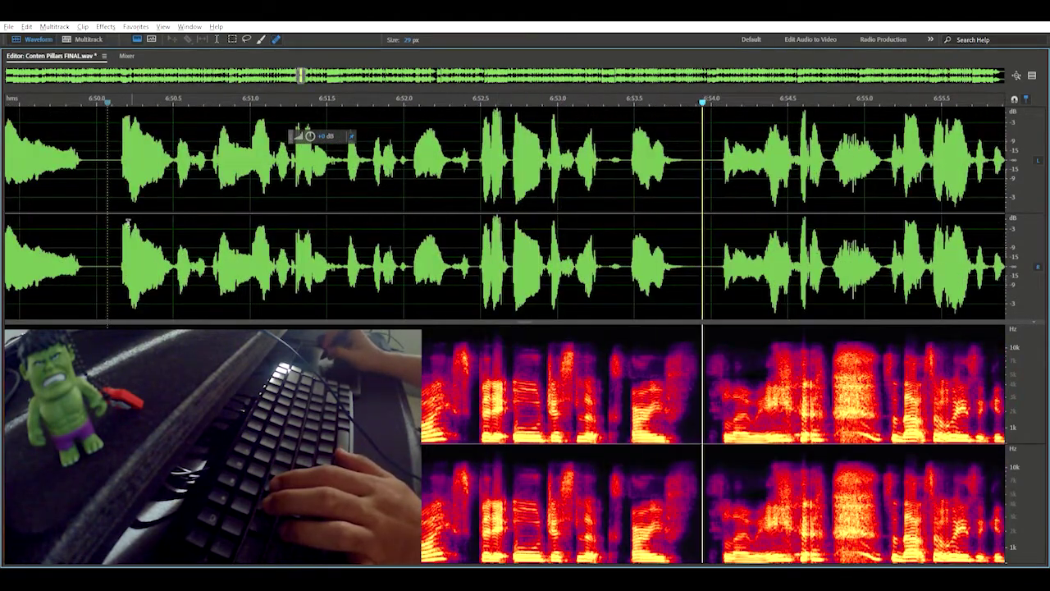
pyautogui.moveTo(481, 234); pyautogui.dragTo(107, 234)
pyautogui.press('Delete')
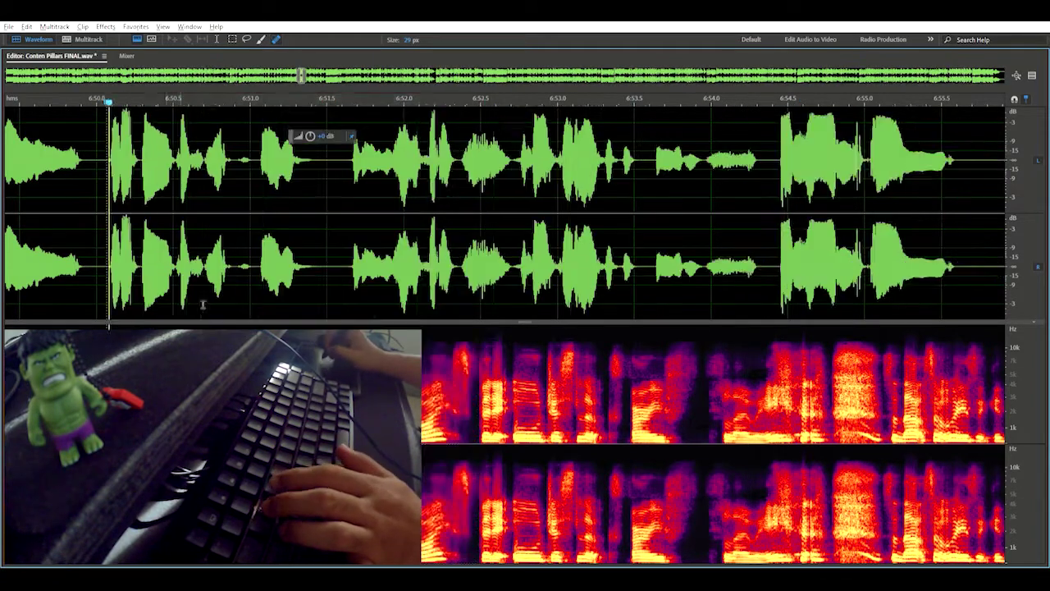
# Step: Play across the cut and delete the phrase from about 6:50.0 to 6:51.6
pyautogui.press('space')
pyautogui.scroll(-1, 206, 228)
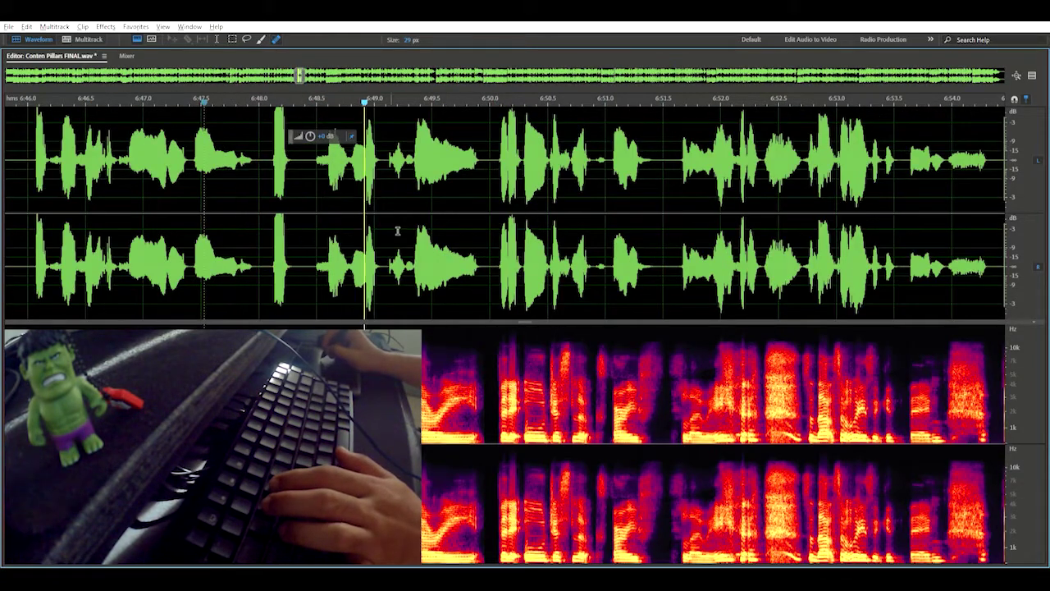
pyautogui.moveTo(493, 255); pyautogui.dragTo(476, 261)
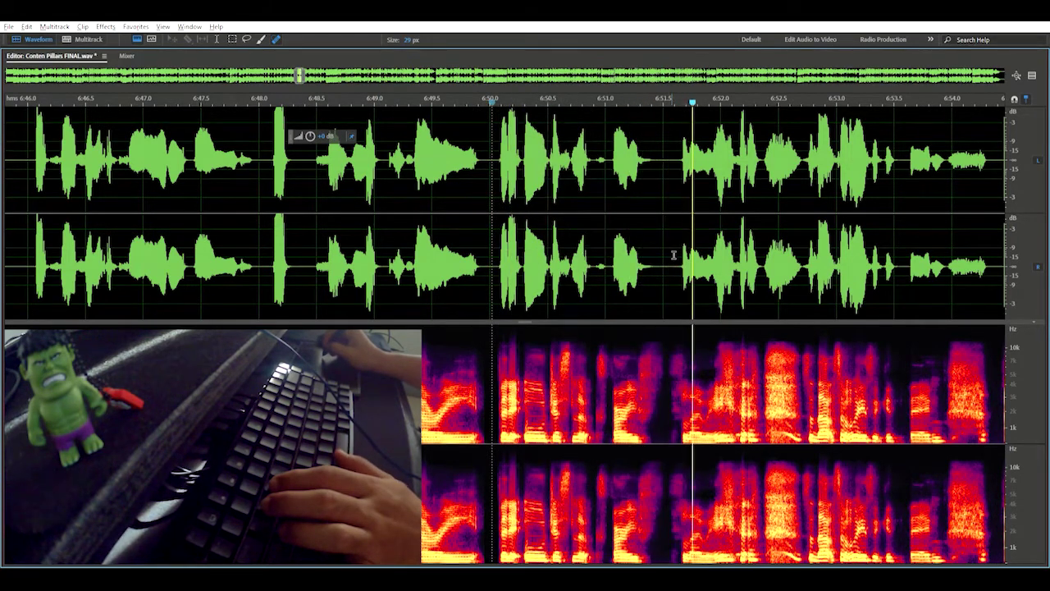
pyautogui.press('Delete')
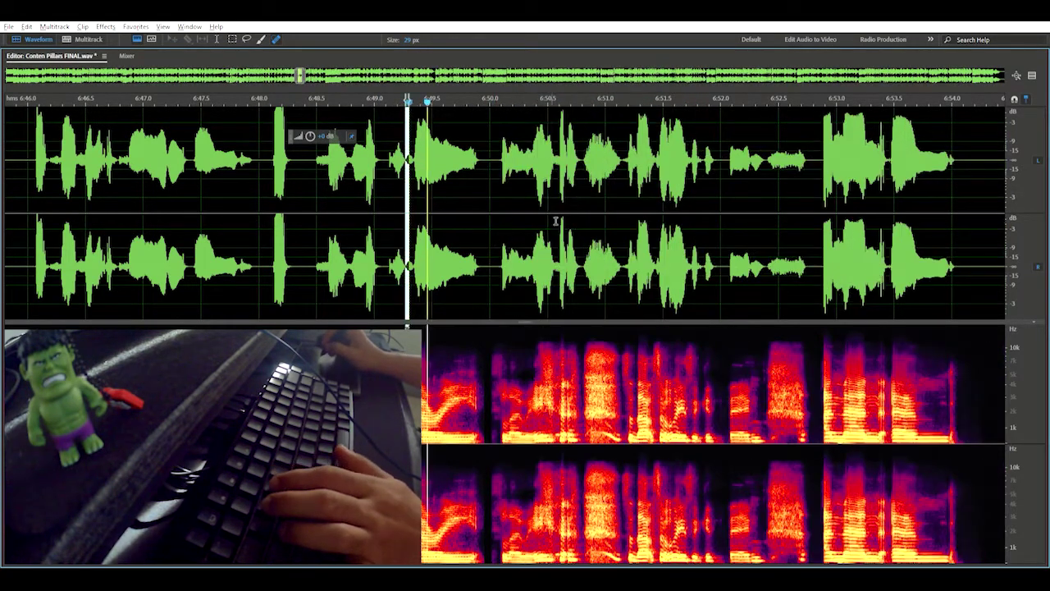
# Step: Delete the silence from about 6:54.2 to 6:54.5 and the word from about 6:53.5 to 6:54.1
pyautogui.scroll(2, 555, 221)
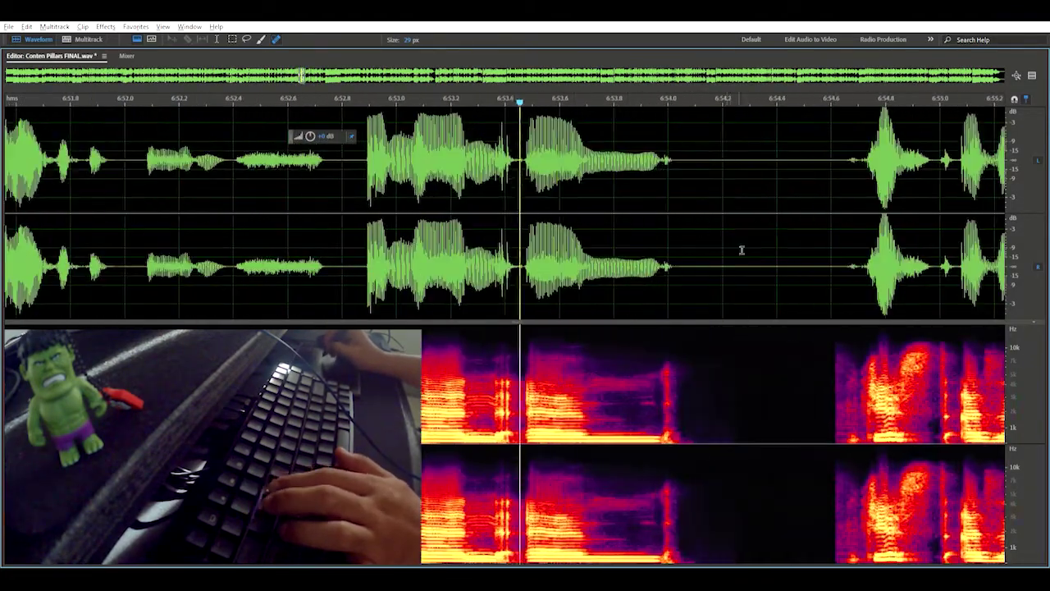
pyautogui.moveTo(727, 249); pyautogui.dragTo(810, 249)
pyautogui.press('Delete')
pyautogui.moveTo(520, 174); pyautogui.dragTo(691, 174)
pyautogui.press('Delete')
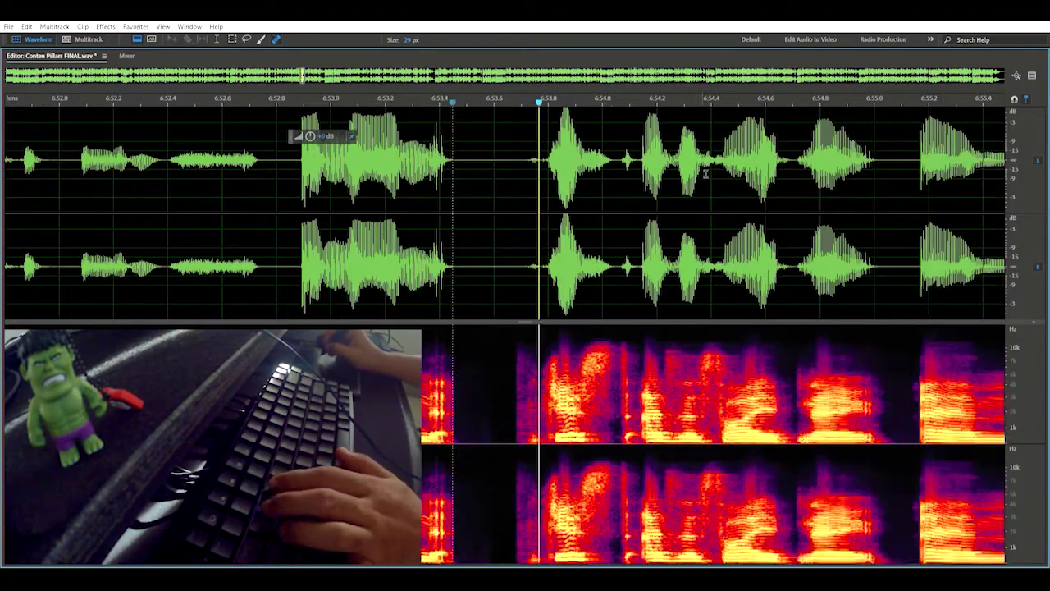
# Step: Delete the word between about 6:55.1 and 6:55.6
pyautogui.scroll(-2, 706, 173)
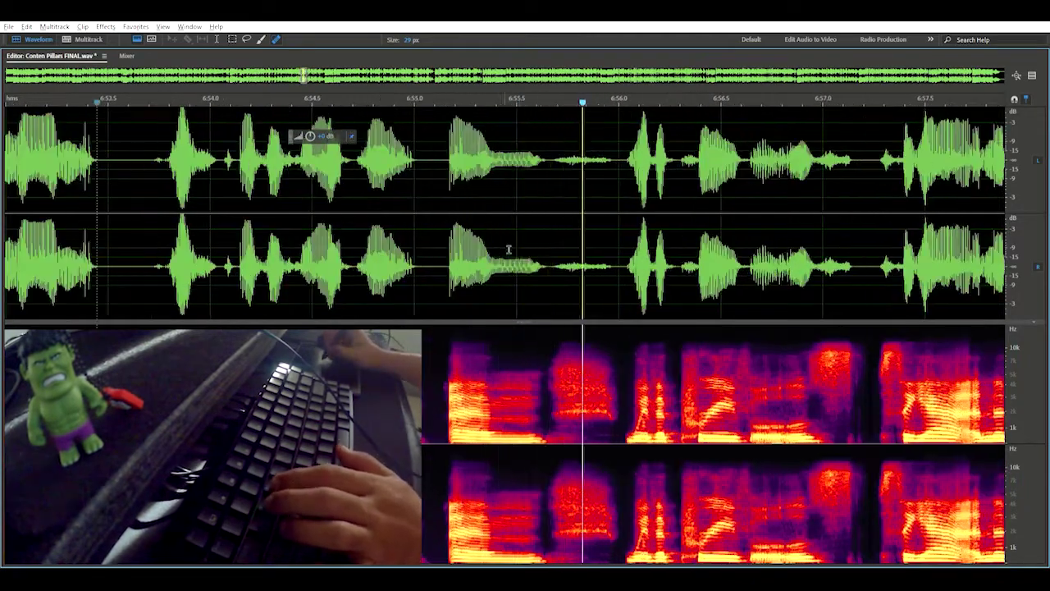
pyautogui.moveTo(540, 261); pyautogui.dragTo(441, 238)
pyautogui.press('Delete')
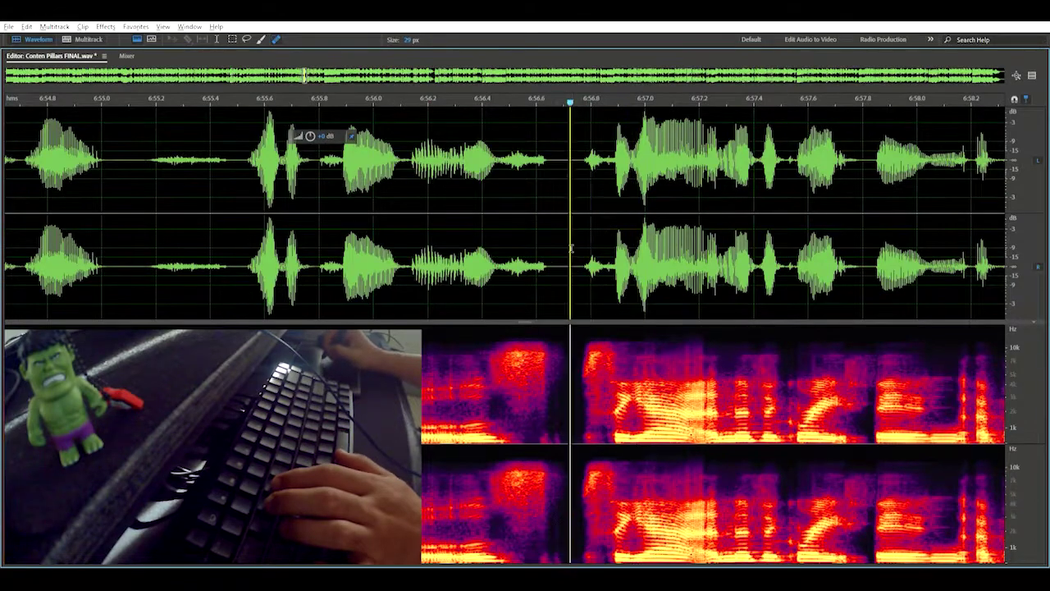
# Step: Shorten the pause at about 7:06 by deleting its noisy silence before the following word
pyautogui.scroll(-1, 707, 272)
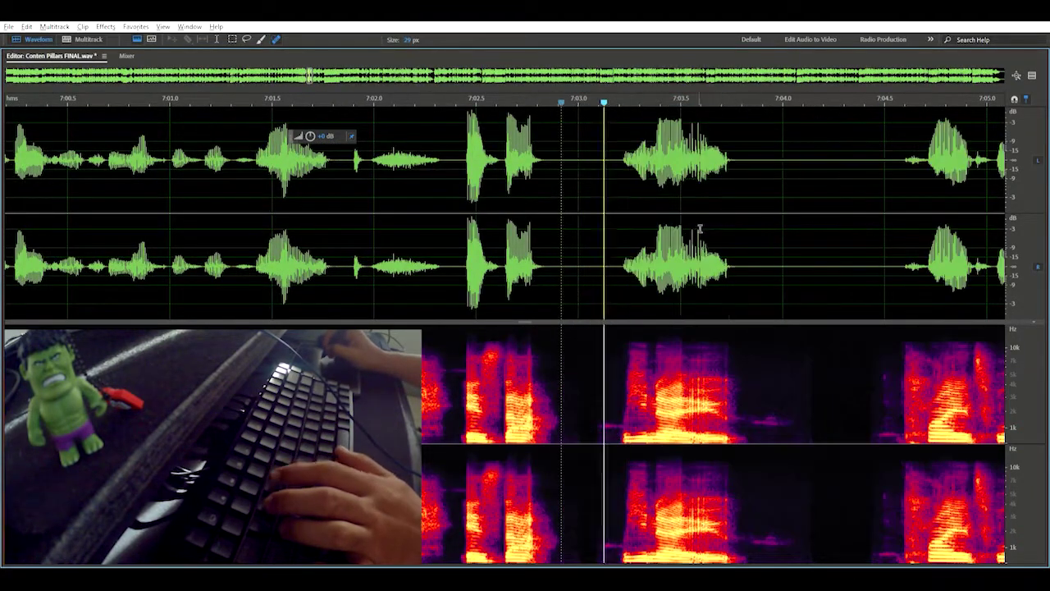
pyautogui.scroll(2, 672, 232)
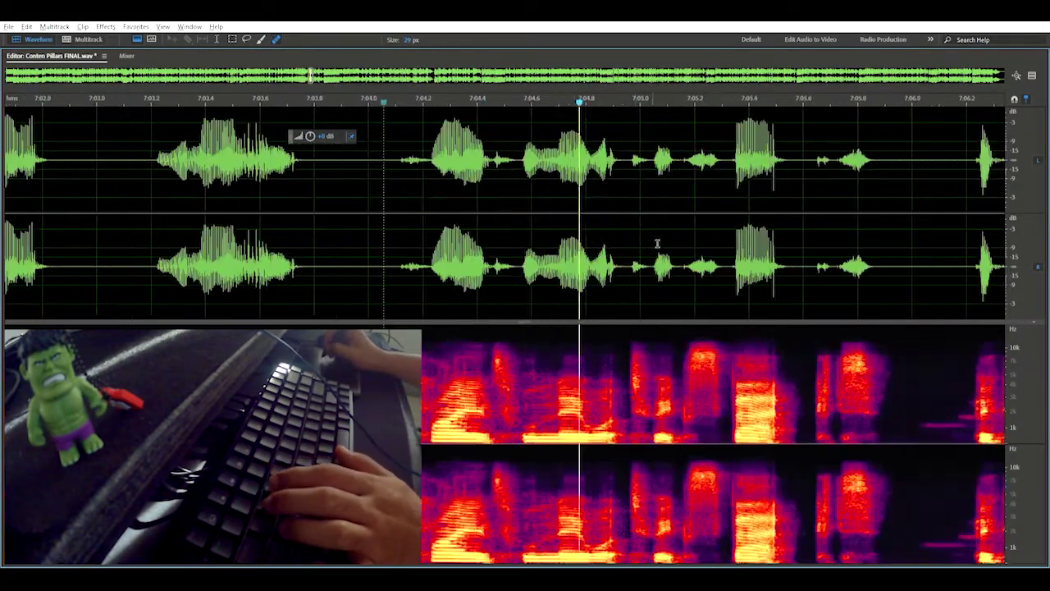
pyautogui.scroll(2, 817, 244)
pyautogui.moveTo(810, 244); pyautogui.dragTo(908, 215)
pyautogui.press('Delete')
pyautogui.scroll(-1, 837, 182)
pyautogui.scroll(-3, 757, 218)
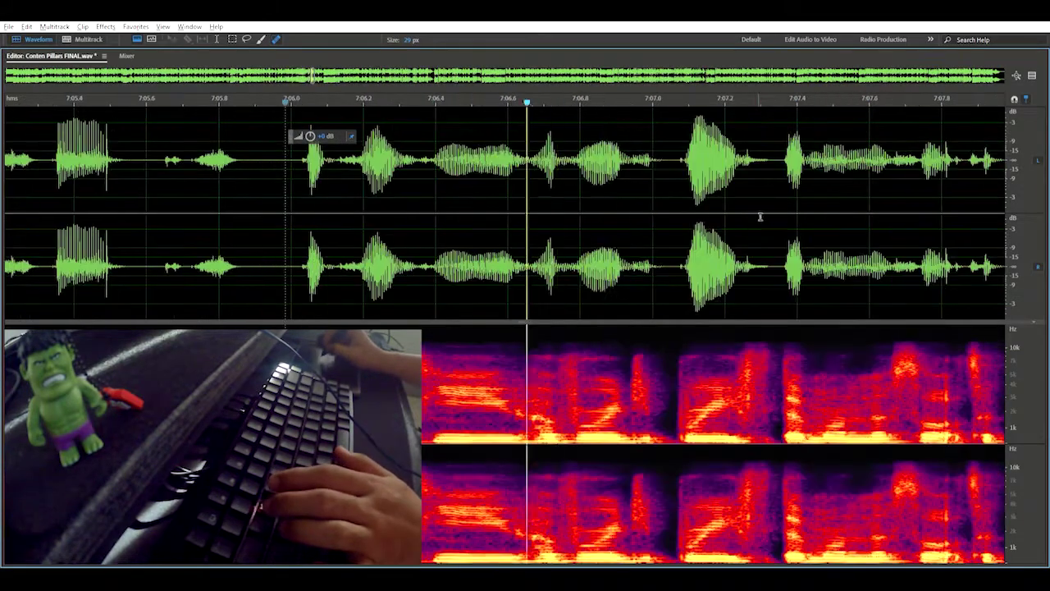
# Step: Heal the noise at about 7:12.2 in the spectrogram with the Spot Healing Brush and play on from about 7:13.1
pyautogui.scroll(2, 744, 216)
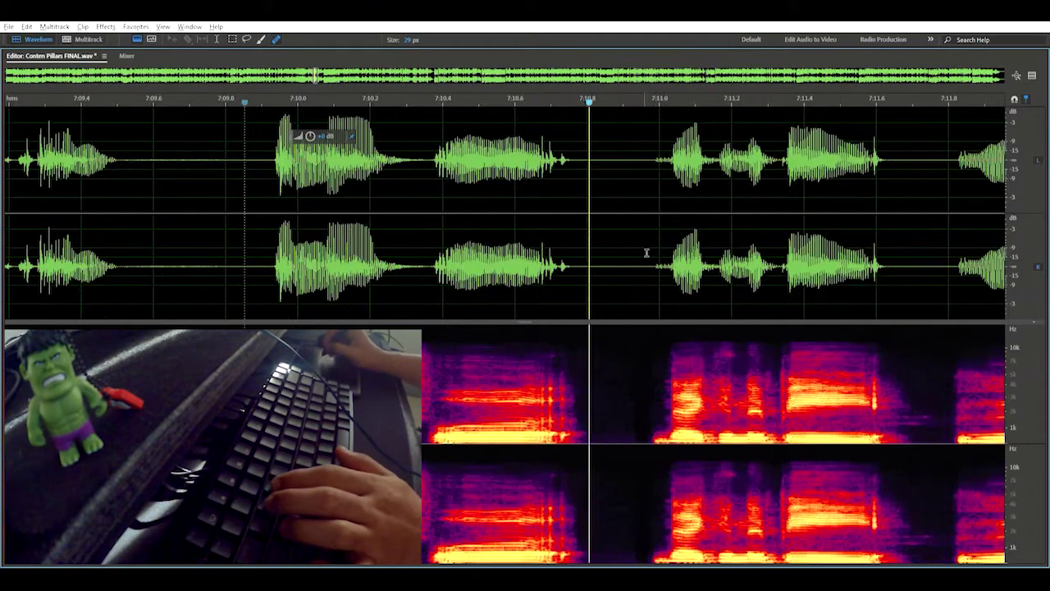
pyautogui.scroll(1, 624, 262)
pyautogui.scroll(-2, 631, 291)
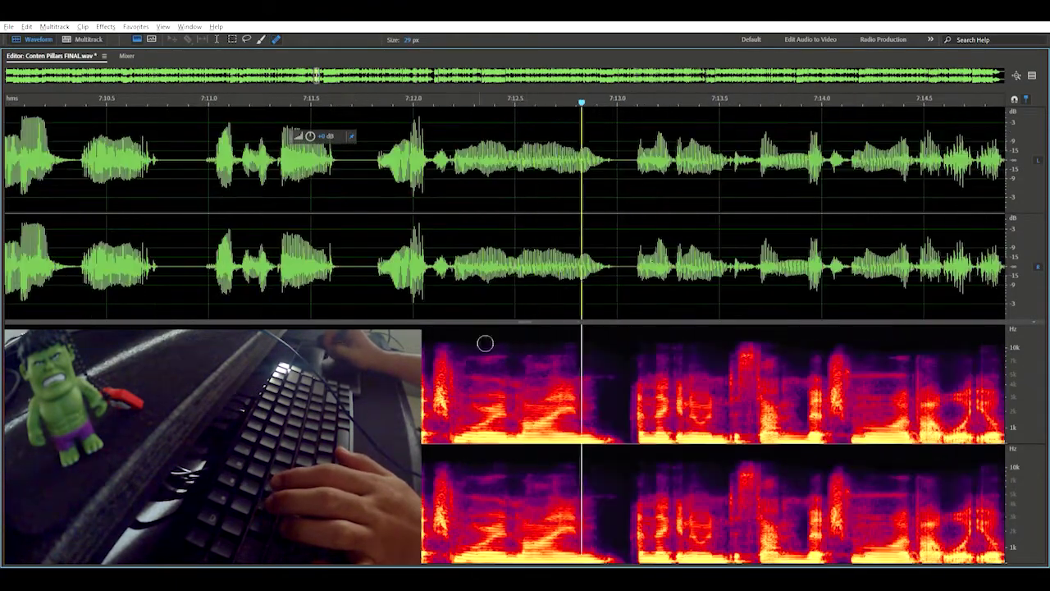
pyautogui.press('space')
pyautogui.moveTo(456, 357); pyautogui.dragTo(464, 413)
pyautogui.click(632, 237)
pyautogui.press('space')
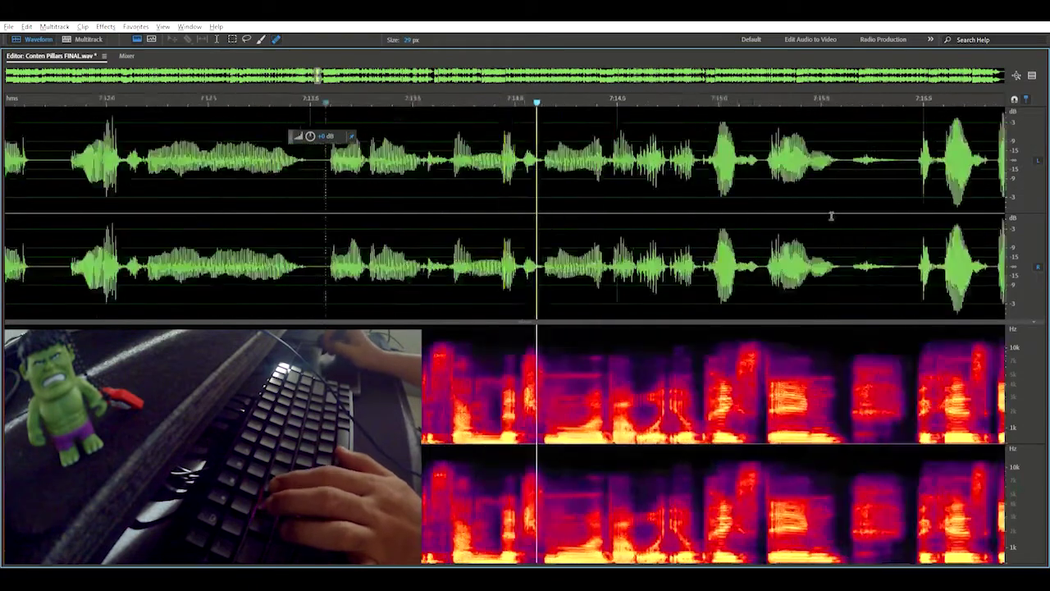
# Step: Lower the volume of the breath between about 7:15.6 and 7:15.9
pyautogui.scroll(1, 842, 212)
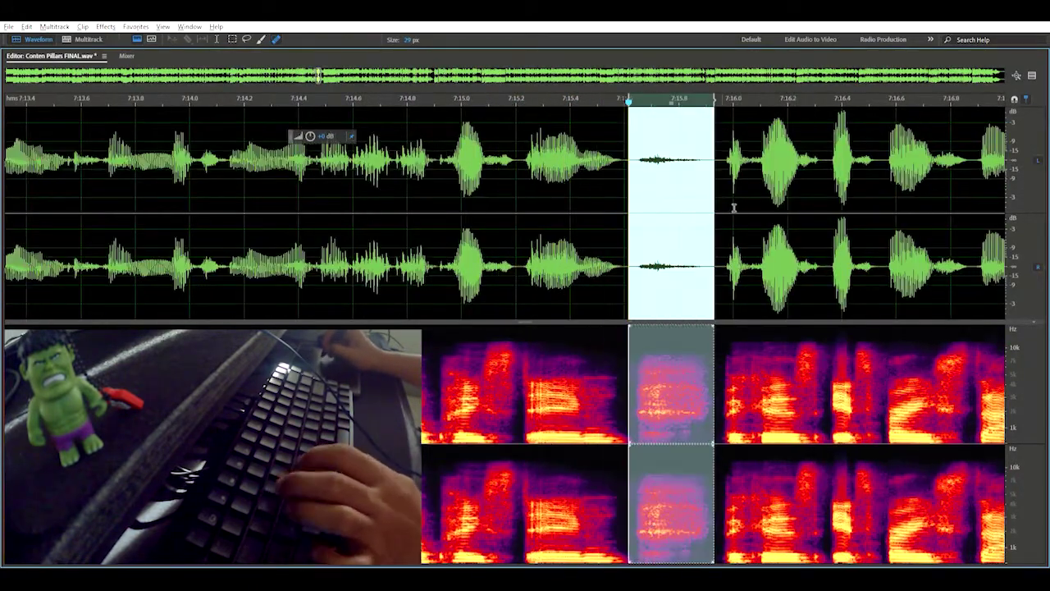
pyautogui.scroll(1, 714, 215)
pyautogui.scroll(-1, 711, 224)
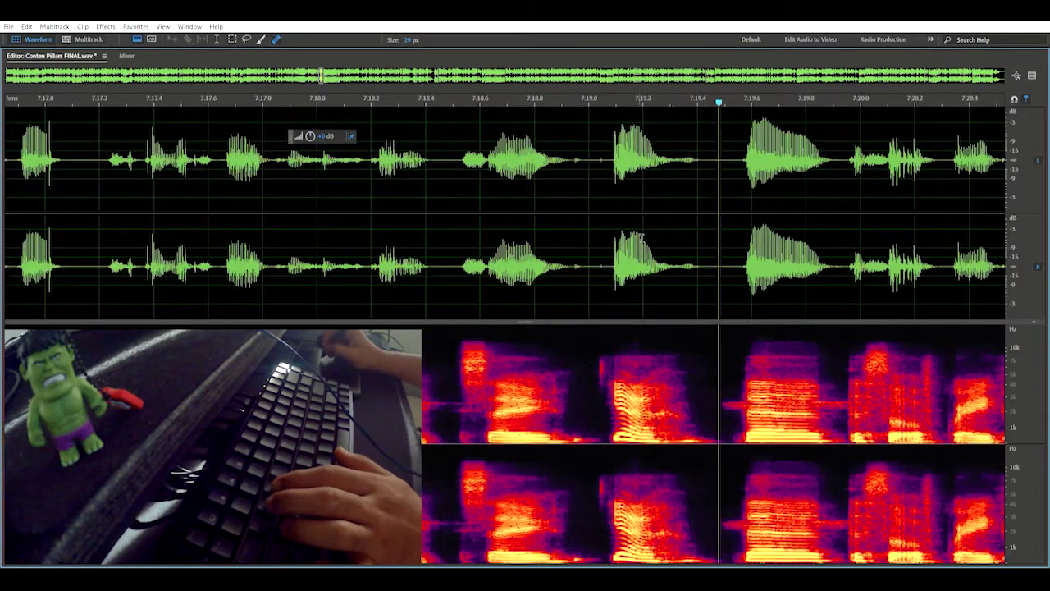
# Step: Try to cut the mouth click at about 7:23.4 together with the surrounding pause, check by playback and undo the deletion
pyautogui.scroll(1, 698, 218)
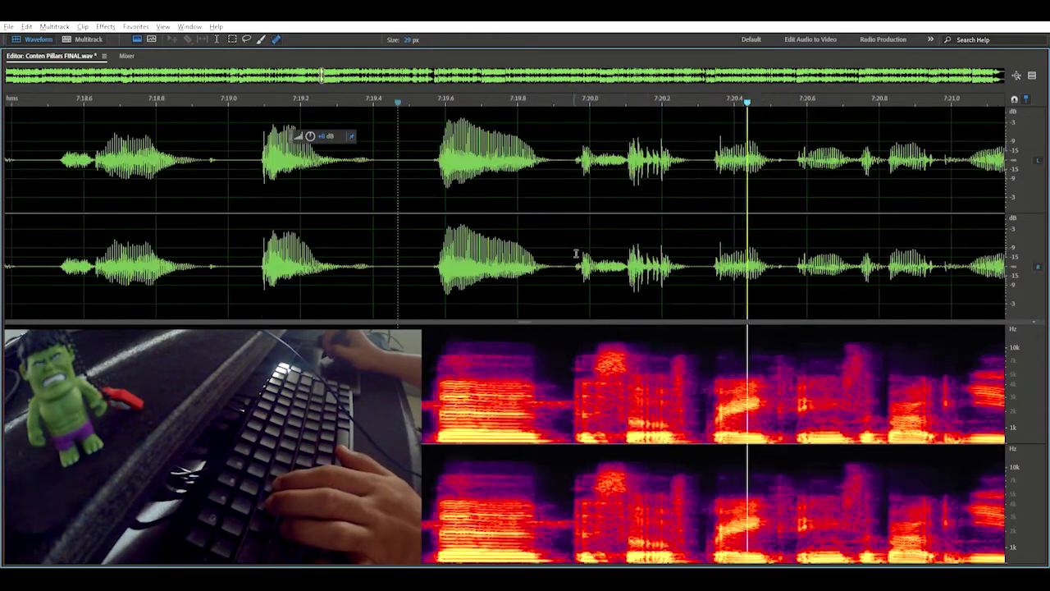
pyautogui.press('space')
pyautogui.press('space')
pyautogui.scroll(-1, 603, 224)
pyautogui.scroll(2, 648, 232)
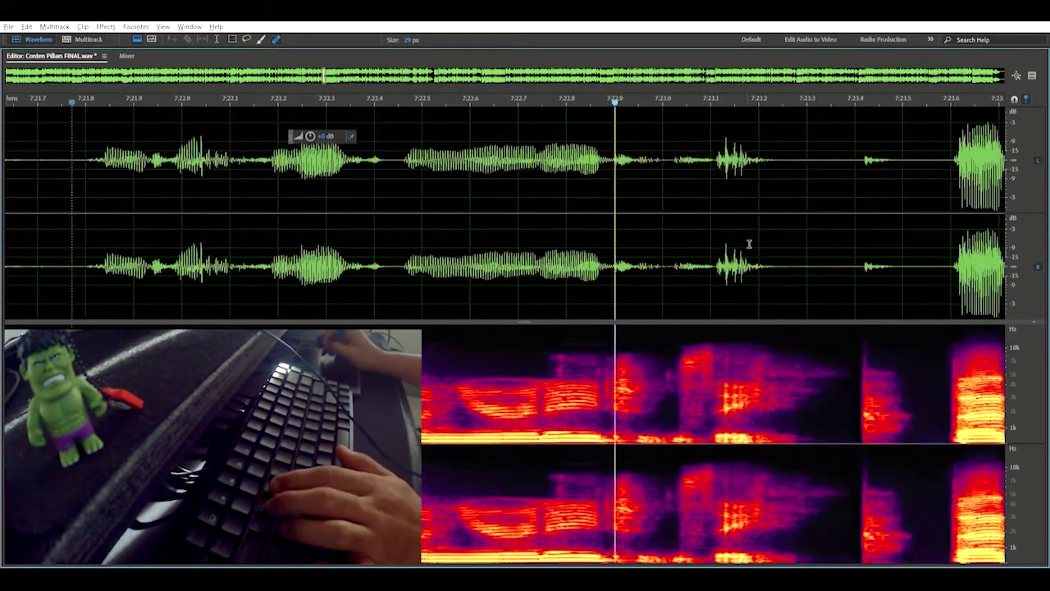
pyautogui.moveTo(666, 246); pyautogui.dragTo(793, 230)
pyautogui.press('Delete')
pyautogui.press('space')
pyautogui.hotkey('ctrl', 'z')
# Step: Delete about 0.2 s of the pause around the mouth click at about 7:23.4 and play back from the cut
pyautogui.moveTo(644, 226); pyautogui.dragTo(740, 207)
pyautogui.press('Delete')
pyautogui.press('space')
pyautogui.scroll(-1, 752, 191)
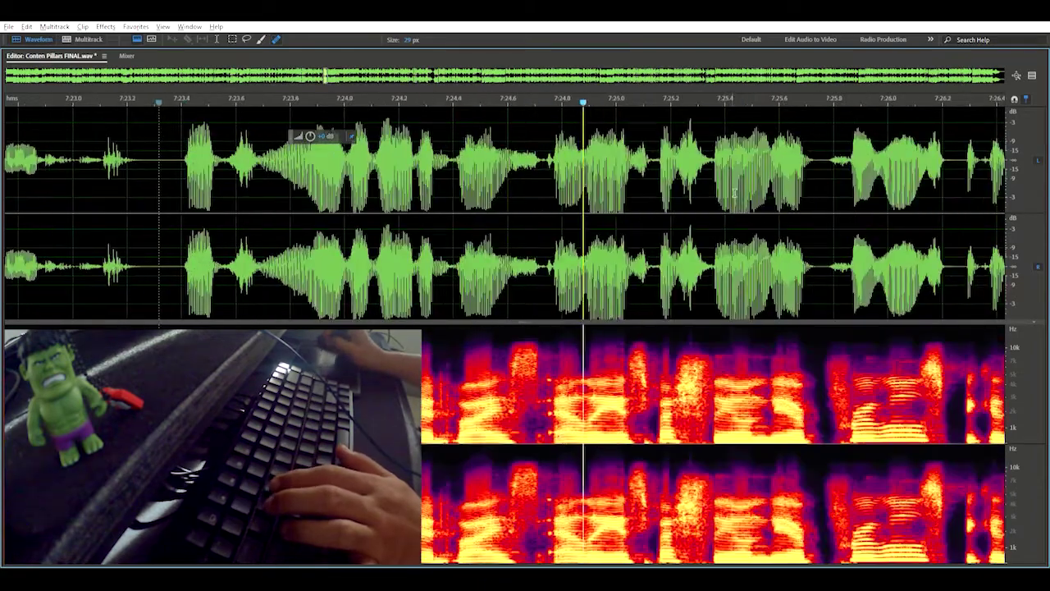
# Step: Lower the volume of the breath between about 7:34.9 and 7:35.4
pyautogui.scroll(-3, 759, 172)
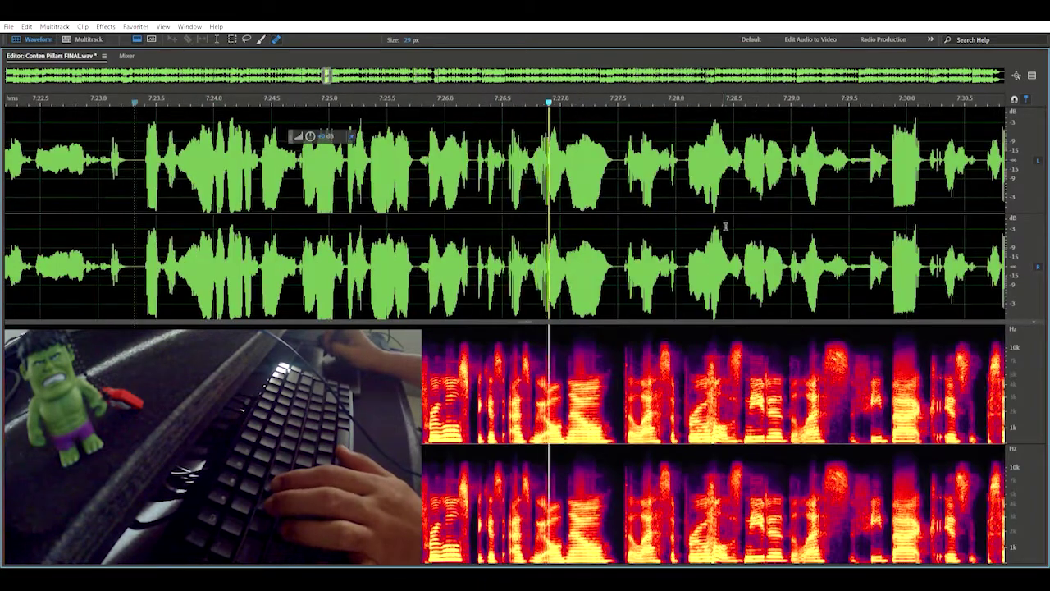
pyautogui.scroll(1, 677, 211)
pyautogui.scroll(-2, 674, 205)
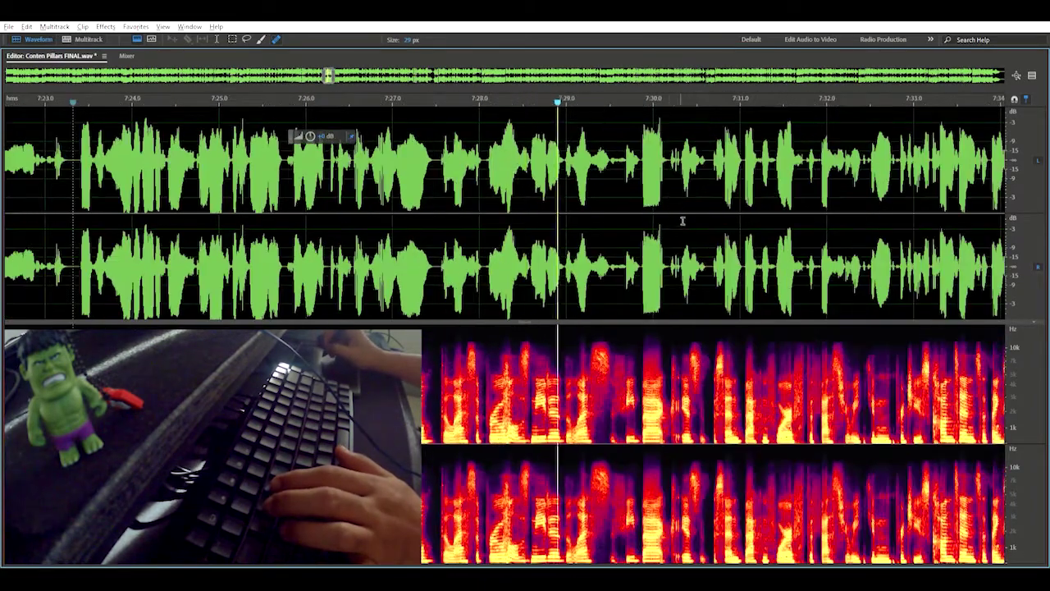
pyautogui.scroll(-1, 698, 216)
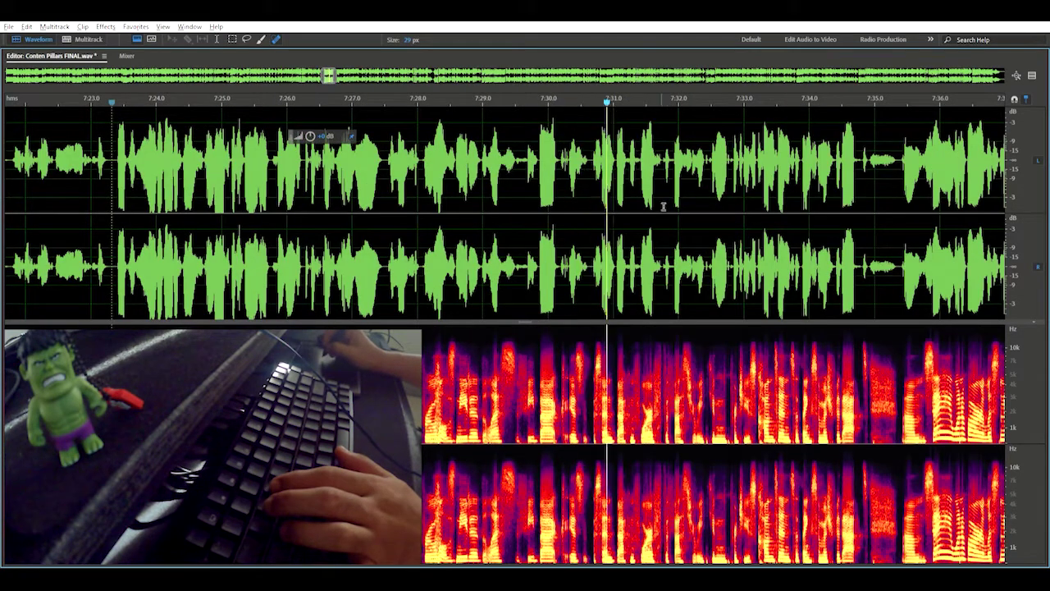
pyautogui.scroll(1, 663, 206)
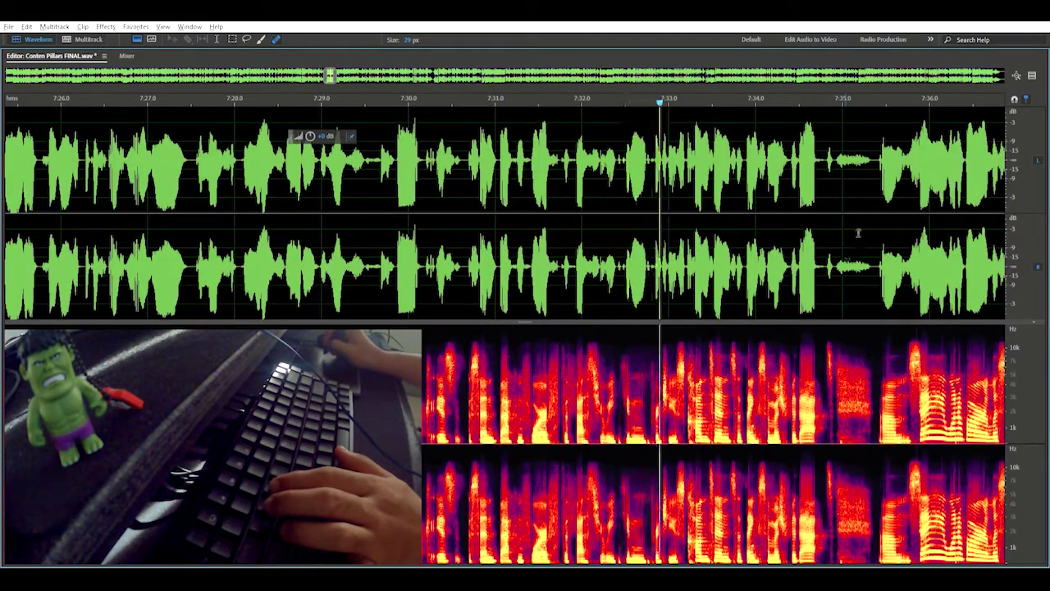
pyautogui.scroll(3, 774, 229)
pyautogui.moveTo(709, 256); pyautogui.dragTo(815, 216)
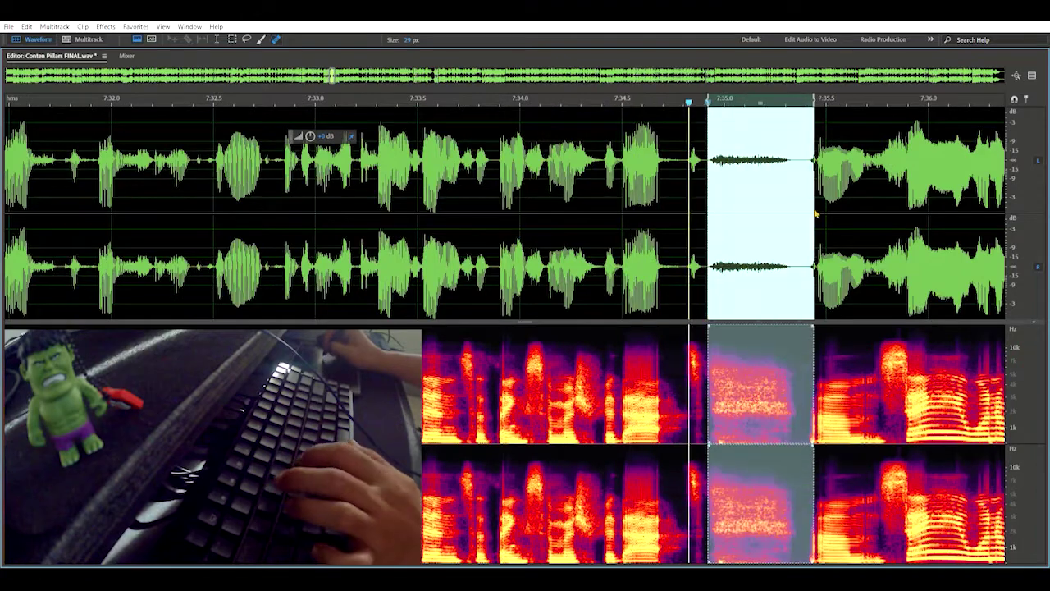
pyautogui.hotkey('ctrl', 'u')
pyautogui.click(800, 216)
# Step: Delete the short word right after the lowered breath, from about 7:35.4 to 7:35.7, and check the join by playback
pyautogui.scroll(-1, 804, 217)
pyautogui.scroll(1, 439, 258)
pyautogui.press('space')
pyautogui.moveTo(468, 252); pyautogui.dragTo(422, 234)
pyautogui.press('Delete')
pyautogui.press('space')
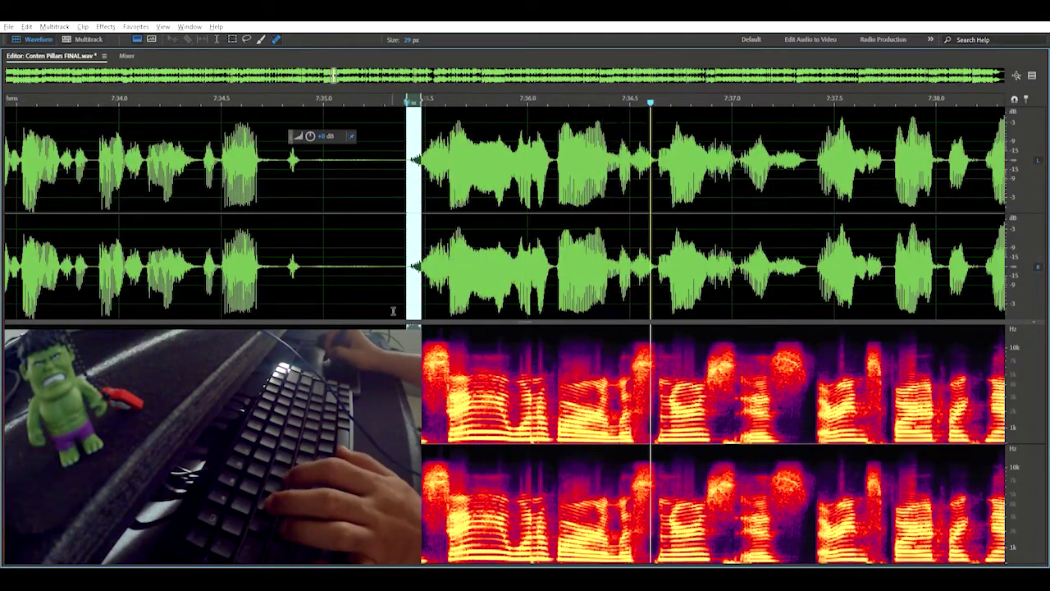
pyautogui.press('Delete')
# Step: Lower the volume of the breath between about 7:41.2 and 7:41.7
pyautogui.scroll(-5, 772, 234)
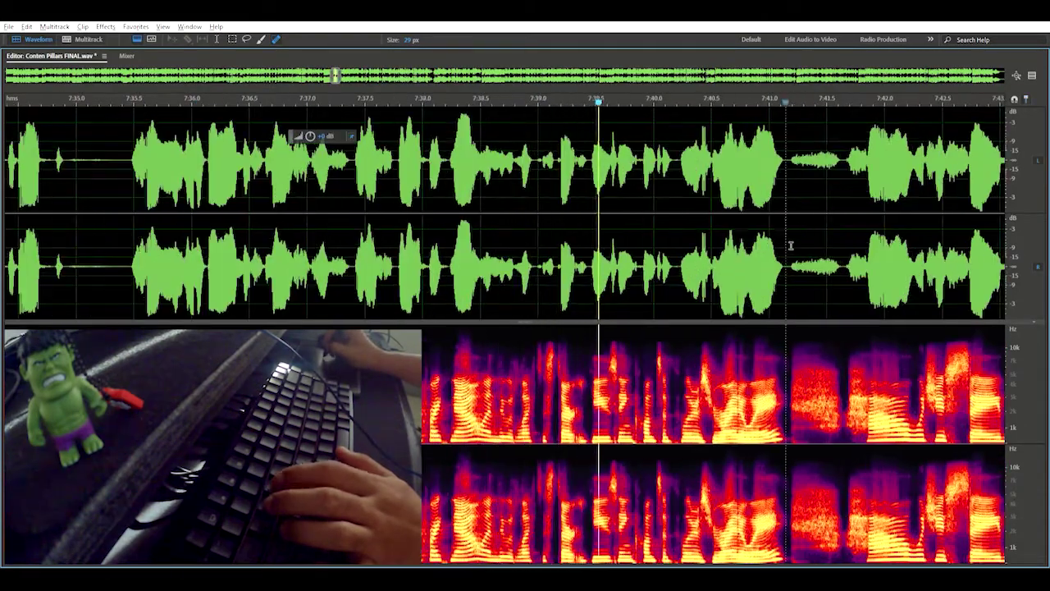
pyautogui.moveTo(792, 245); pyautogui.dragTo(846, 244)
pyautogui.press('Delete')
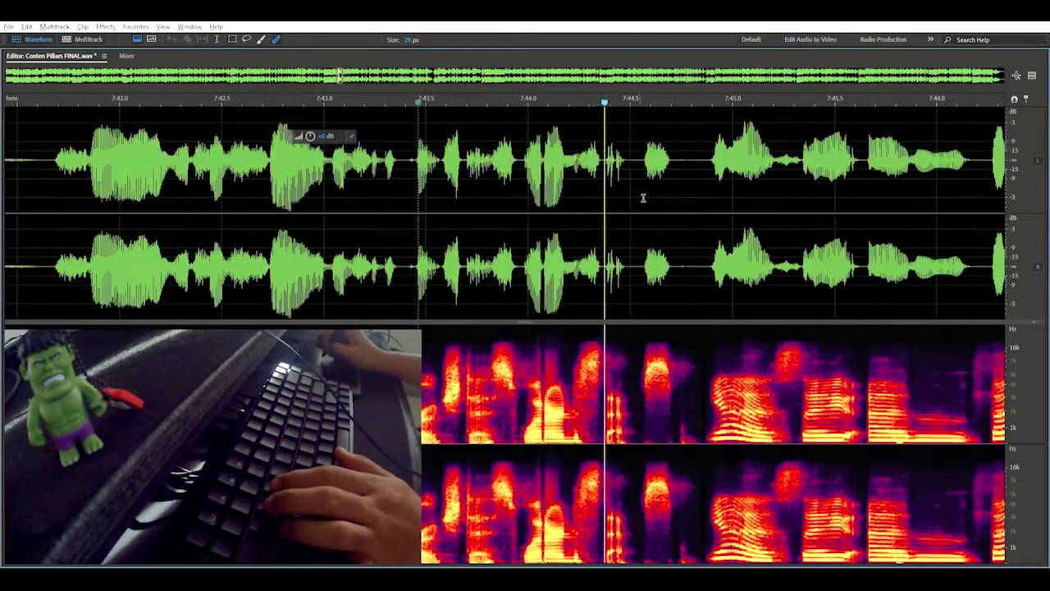
# Step: Lower the volume of the breath between about 7:51.3 and 7:51.7 and play on from about 7:51.7
pyautogui.scroll(1, 654, 191)
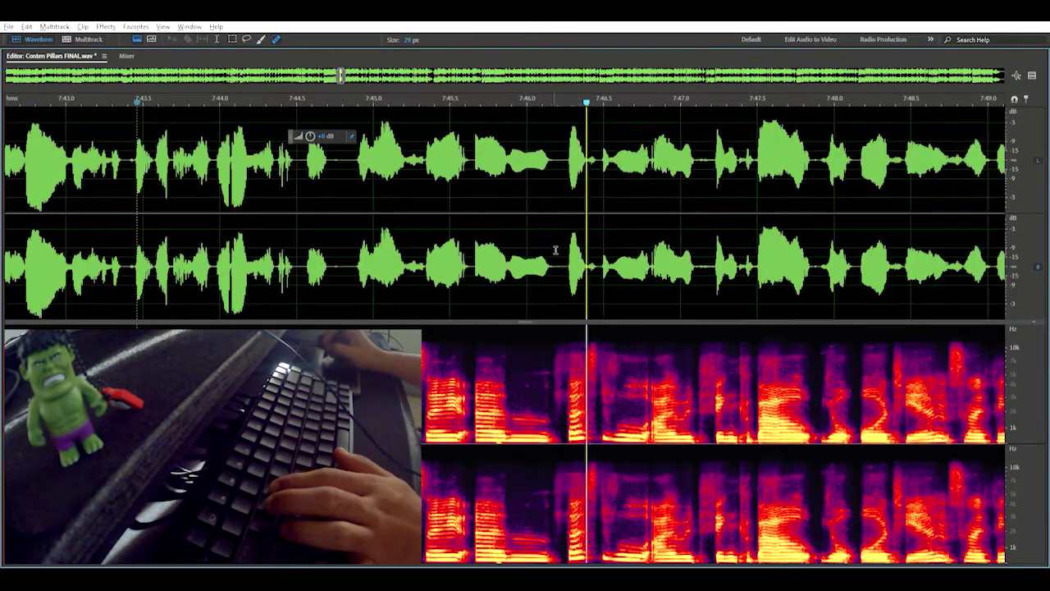
pyautogui.scroll(-1, 689, 220)
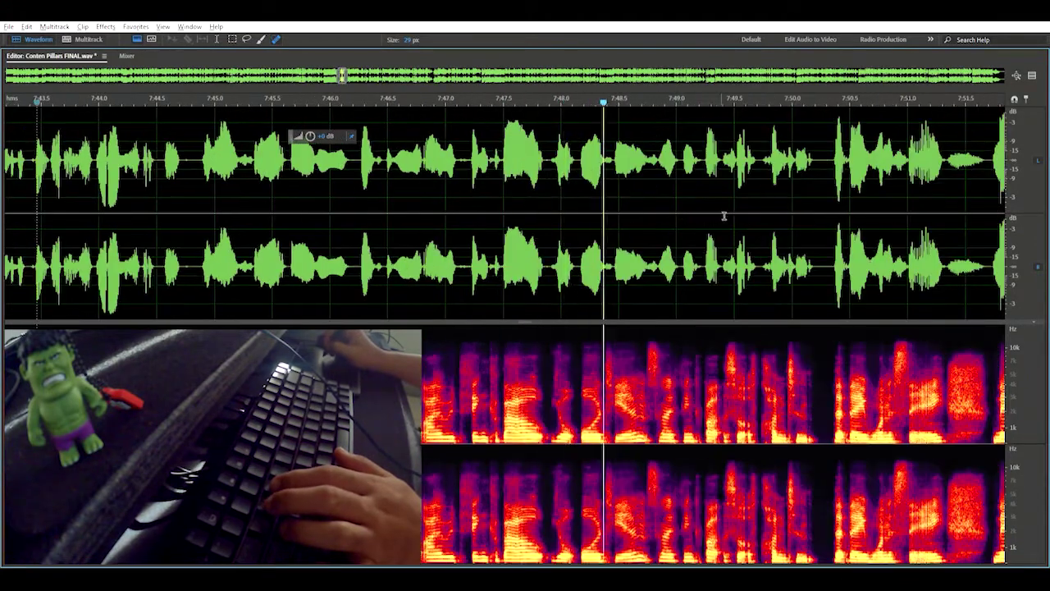
pyautogui.scroll(3, 768, 240)
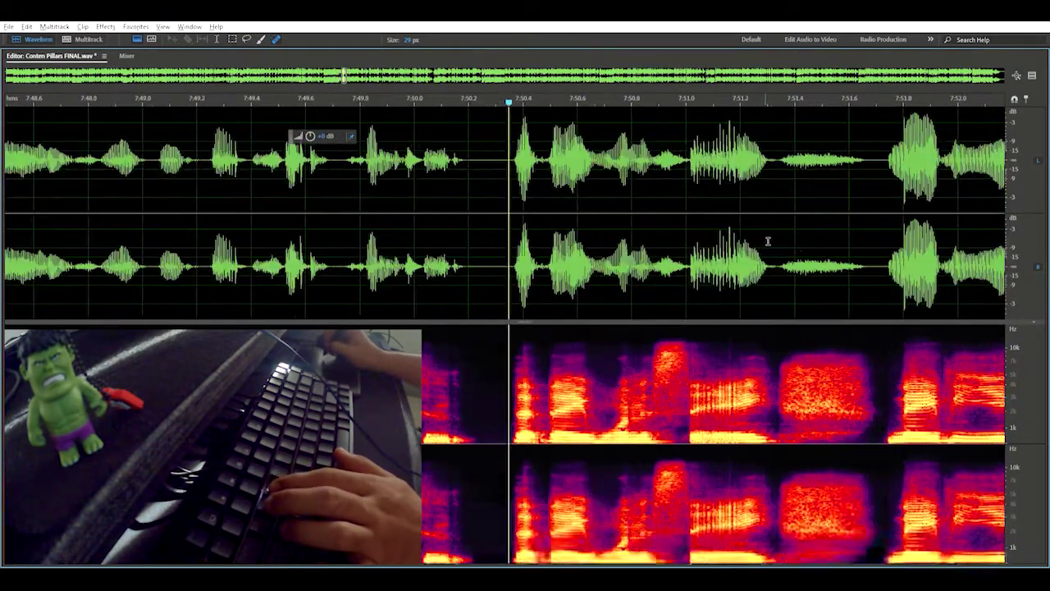
pyautogui.scroll(1, 770, 246)
pyautogui.moveTo(727, 254); pyautogui.dragTo(875, 217)
pyautogui.press('d')
pyautogui.click(862, 209)
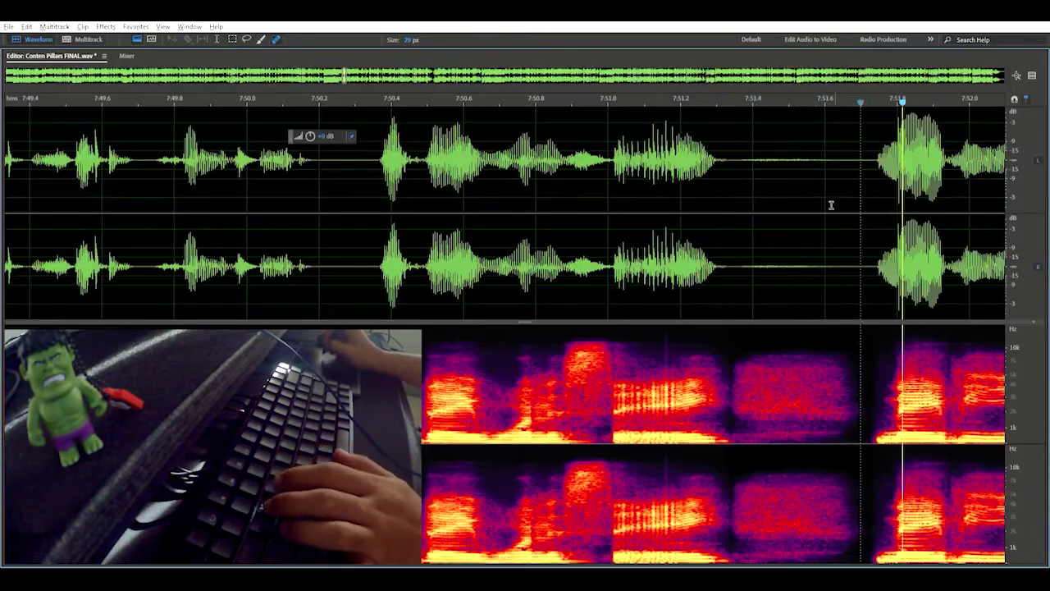
# Step: Shorten the pause at about 7:55.5 by deleting about 0.2 s of silence before the following word
pyautogui.scroll(-1, 704, 227)
pyautogui.scroll(-1, 733, 222)
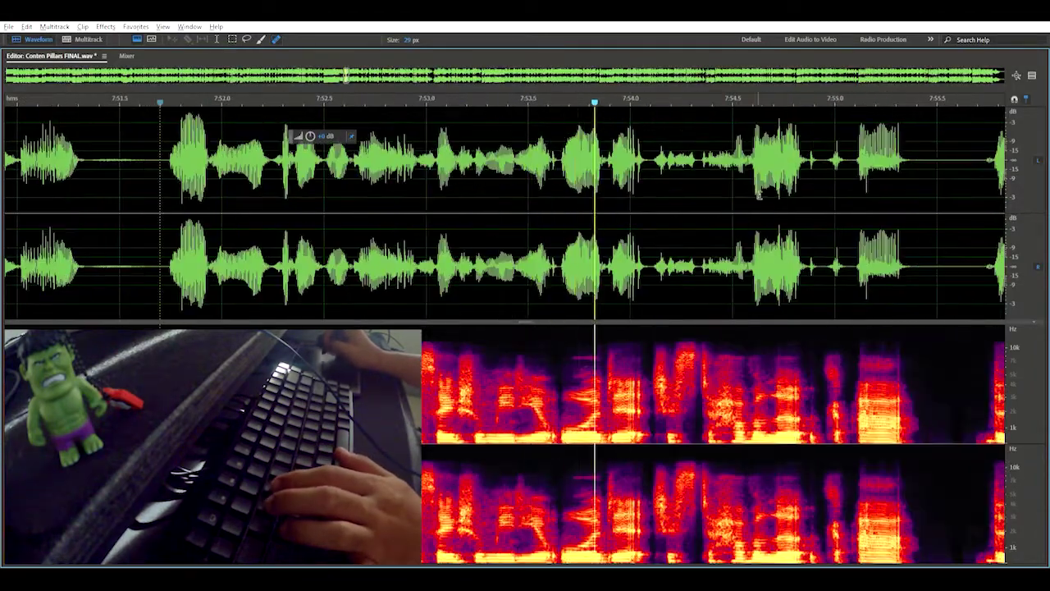
pyautogui.moveTo(927, 232); pyautogui.dragTo(970, 230)
pyautogui.press('Delete')
pyautogui.scroll(-1, 853, 215)
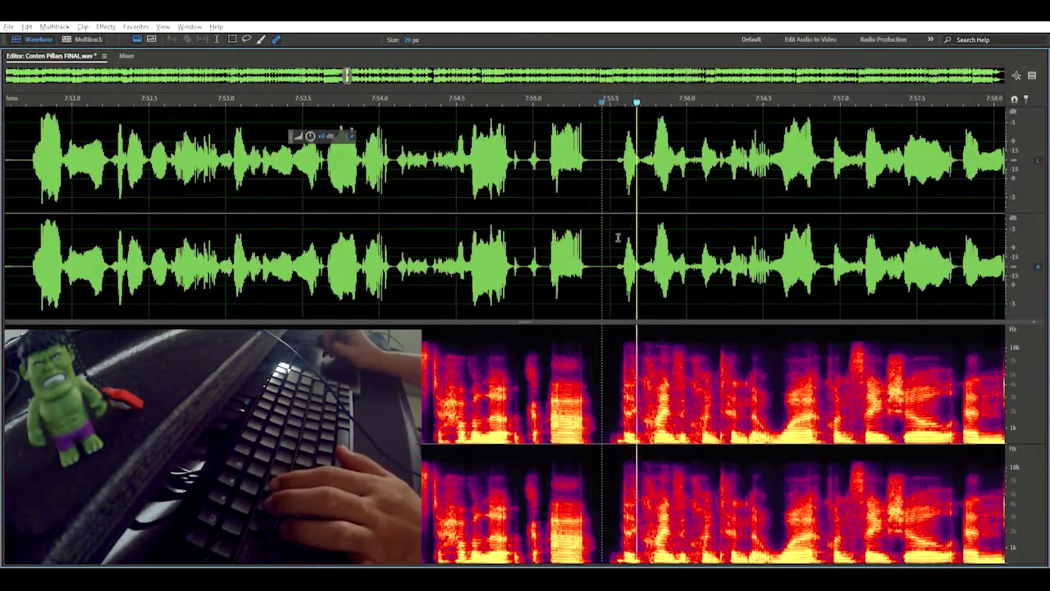
# Step: Lower the volume of the breath between about 7:58.1 and 7:58.4 and play on from there
pyautogui.scroll(1, 623, 240)
pyautogui.scroll(3, 733, 251)
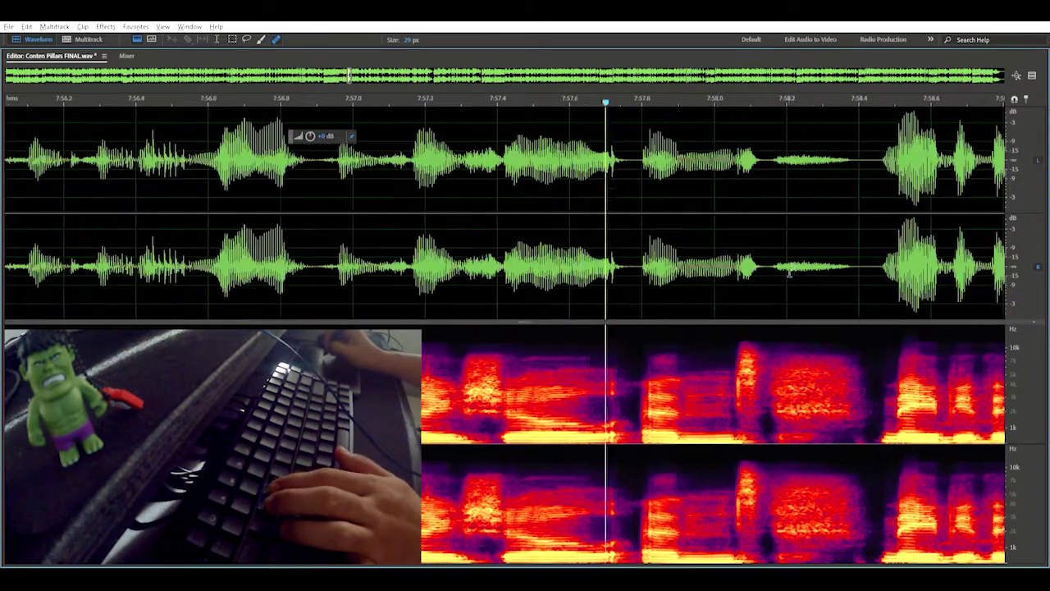
pyautogui.moveTo(722, 255); pyautogui.dragTo(867, 222)
pyautogui.press('Delete')
pyautogui.click(857, 207)
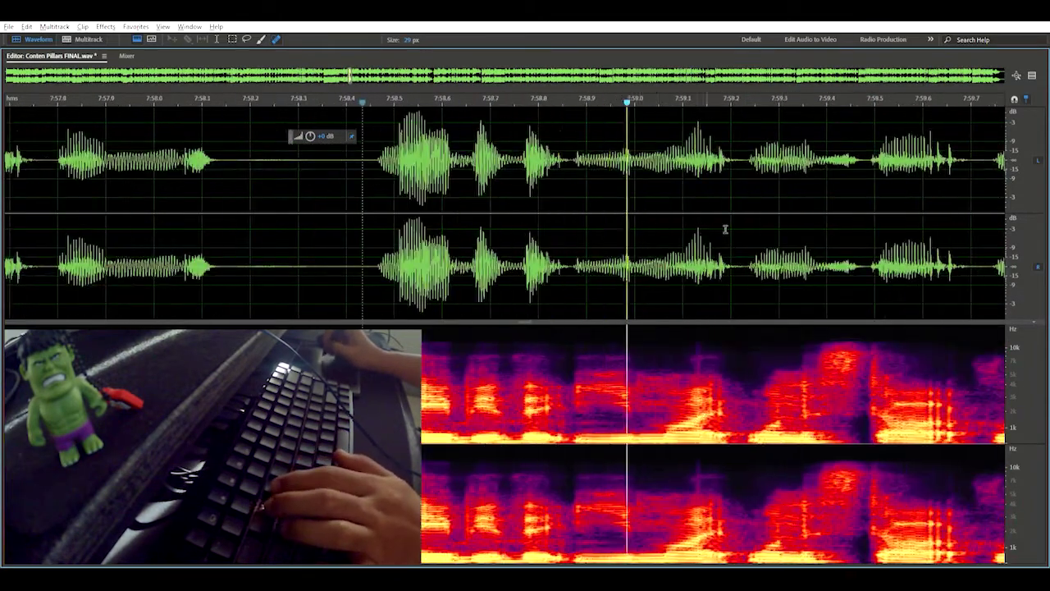
# Step: Heal the noise at about 8:00.7 with the Spot Healing Brush and delete the noise between about 8:01.5 and 8:01.7
pyautogui.scroll(-2, 691, 347)
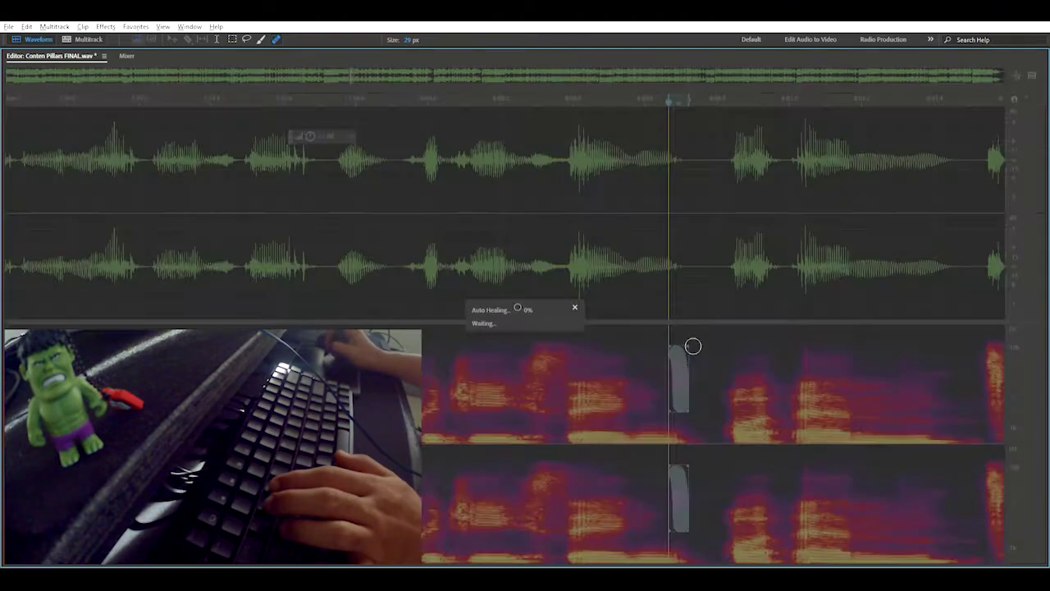
pyautogui.scroll(1, 677, 222)
pyautogui.moveTo(659, 244); pyautogui.dragTo(720, 220)
pyautogui.press('Delete')
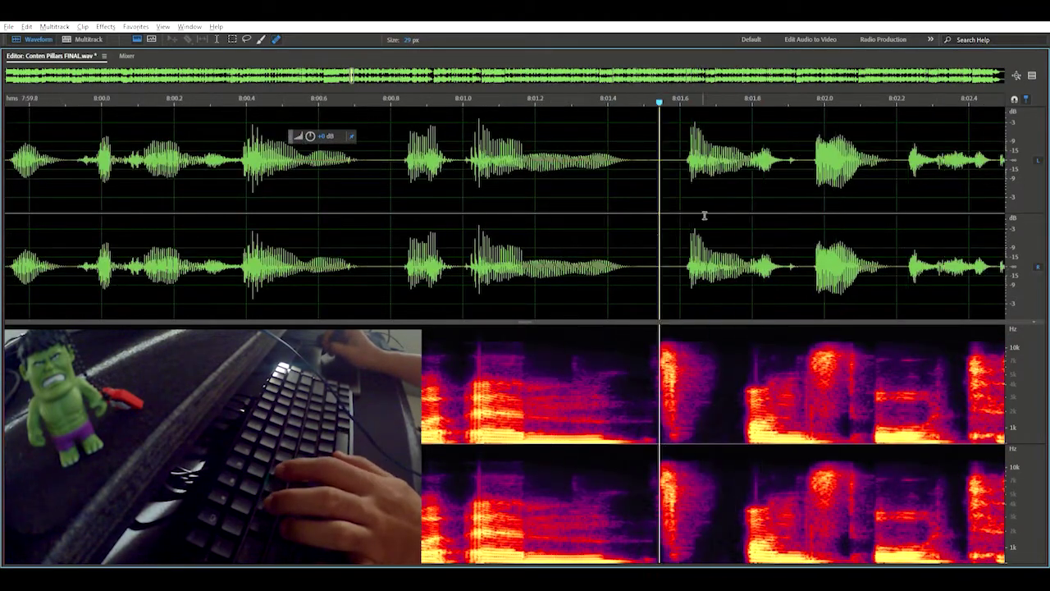
pyautogui.click(645, 232)
# Step: Delete the word between about 8:03.5 and 8:03.9
pyautogui.scroll(-1, 673, 230)
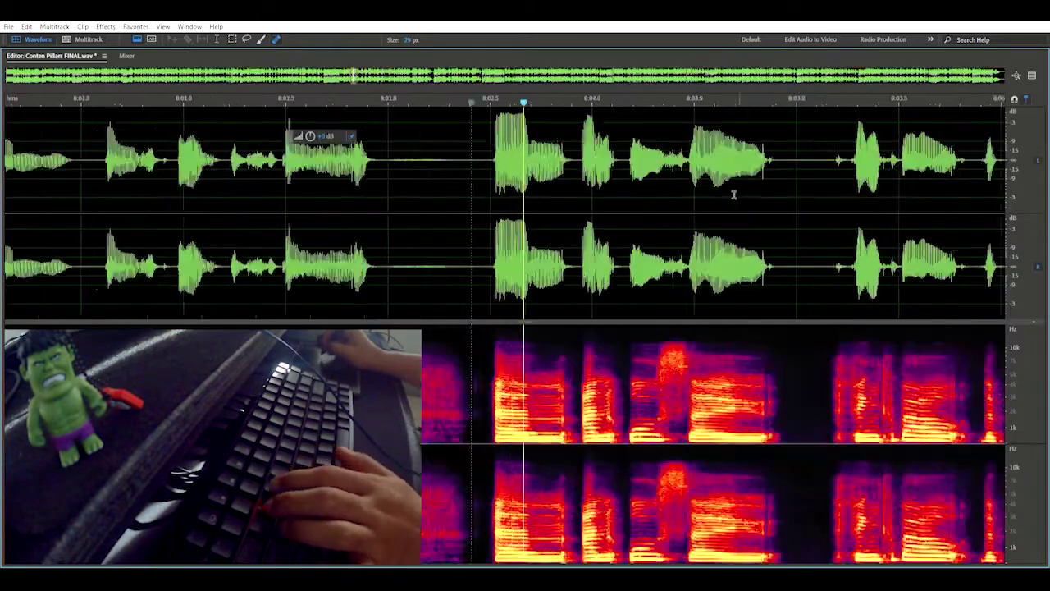
pyautogui.moveTo(548, 235); pyautogui.dragTo(447, 297)
pyautogui.press('Delete')
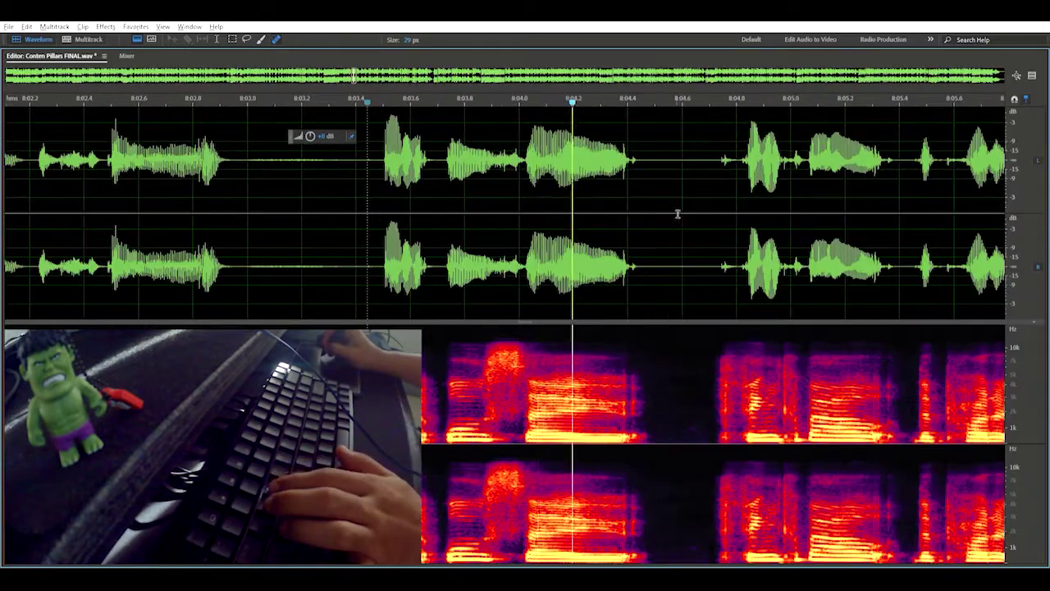
# Step: Delete the word and pause between about 8:08.5 and 8:09.2 and play back from about 8:07.8
pyautogui.scroll(-3, 663, 225)
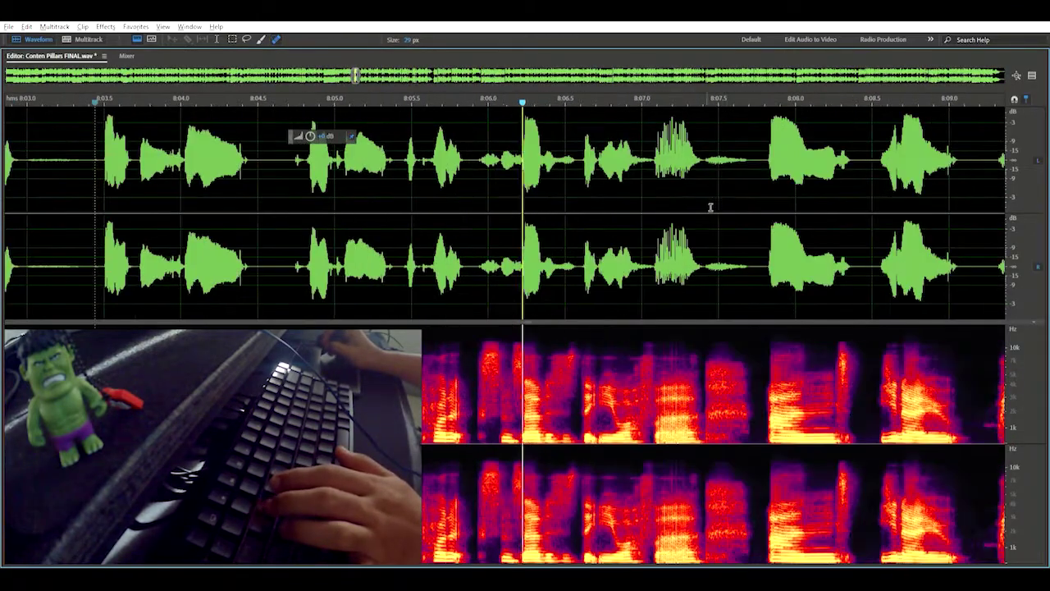
pyautogui.scroll(1, 731, 208)
pyautogui.scroll(1, 705, 227)
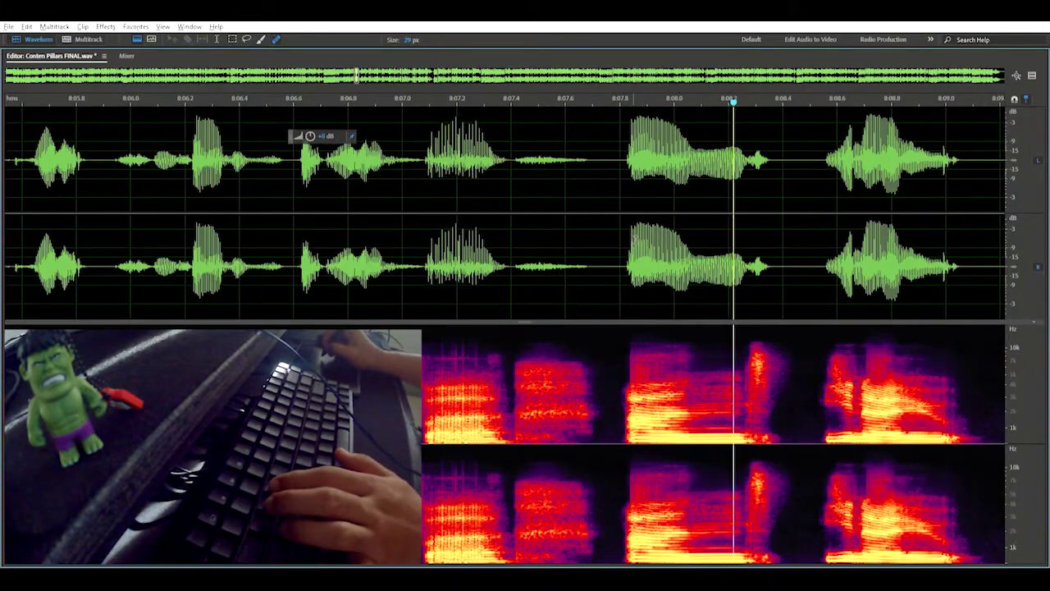
pyautogui.scroll(-1, 624, 243)
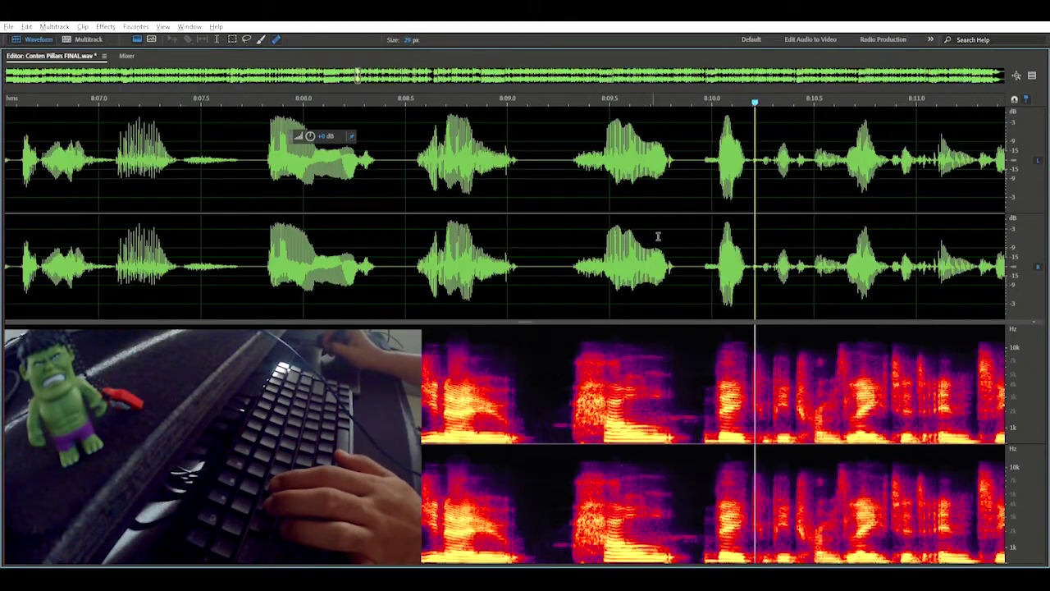
pyautogui.moveTo(551, 258); pyautogui.dragTo(401, 255)
pyautogui.press('Delete')
pyautogui.click(267, 253)
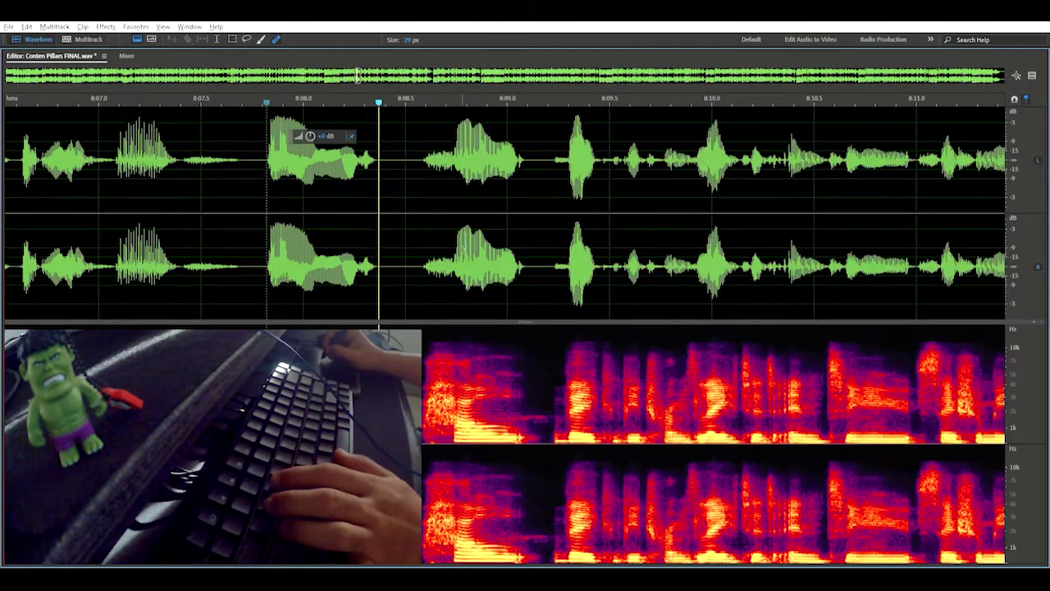
# Step: Lower the volume of the breath between about 8:14.1 and 8:14.6 and delete the word from about 8:14.7 to 8:15.1
pyautogui.scroll(-3, 708, 206)
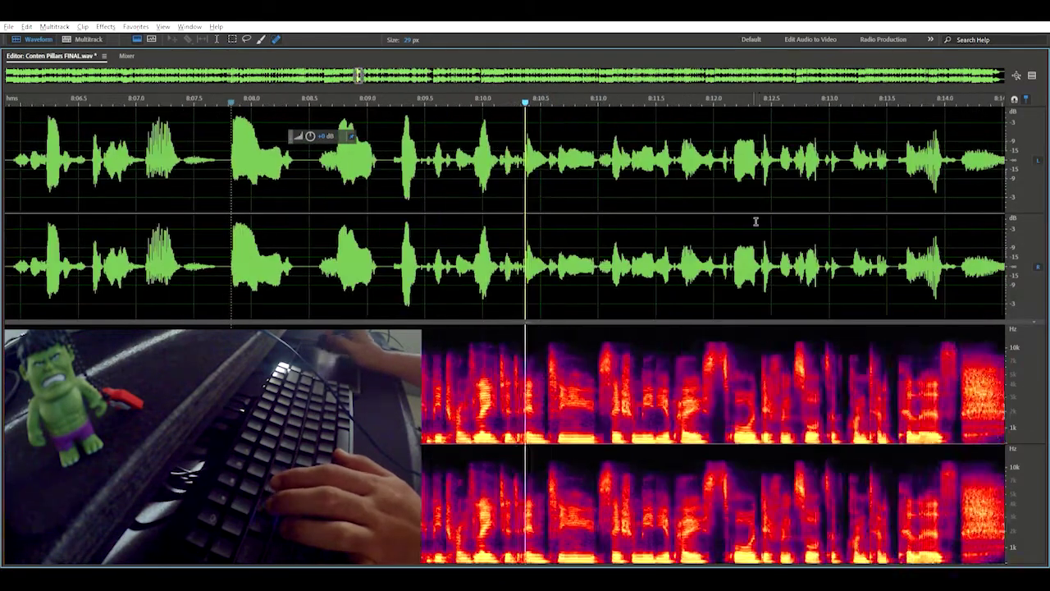
pyautogui.scroll(1, 747, 238)
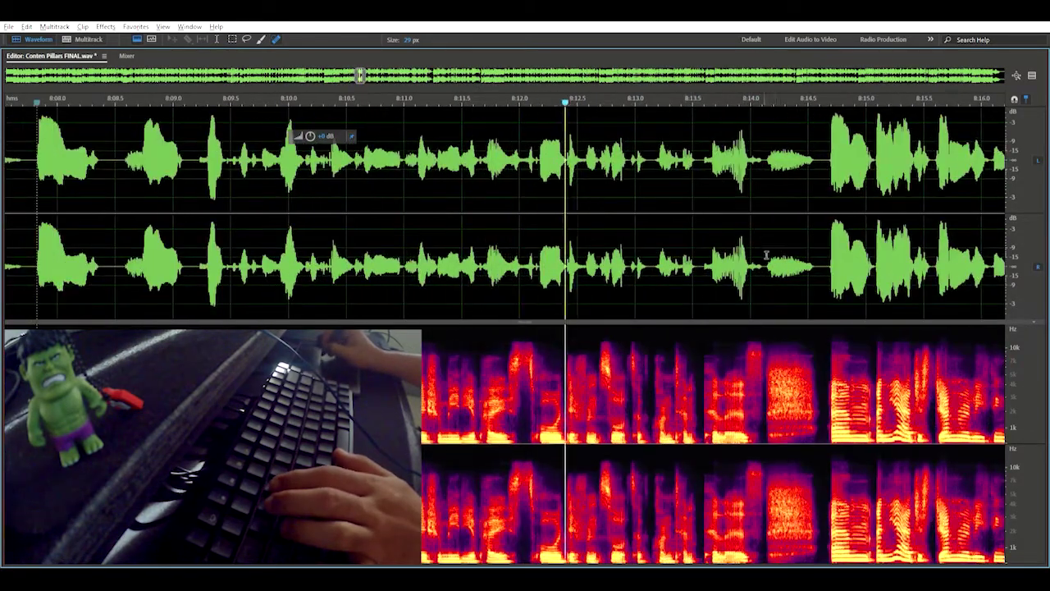
pyautogui.hotkey('ctrl', 'u')
pyautogui.click(822, 239)
pyautogui.scroll(5, 793, 228)
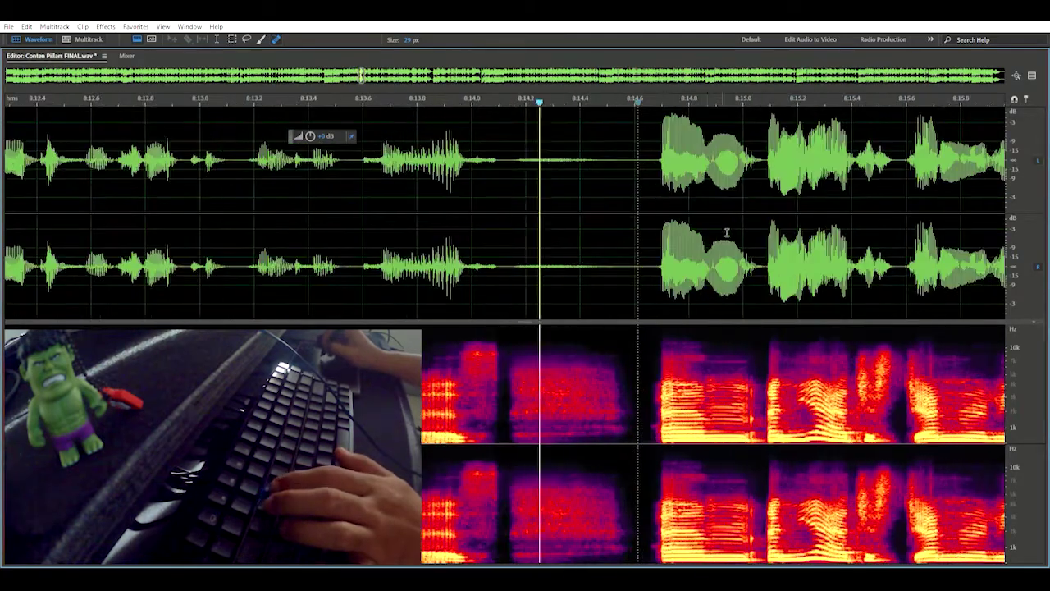
pyautogui.press('Delete')
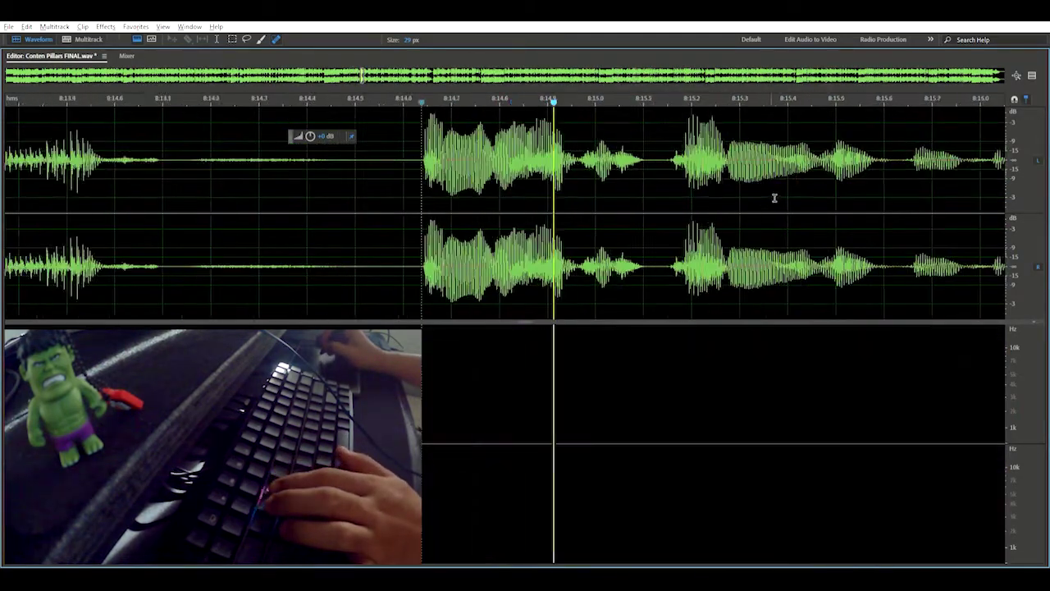
# Step: Lower the volume of the breath between about 8:18.1 and 8:18.5 and place the playhead before the following word
pyautogui.scroll(-1, 750, 210)
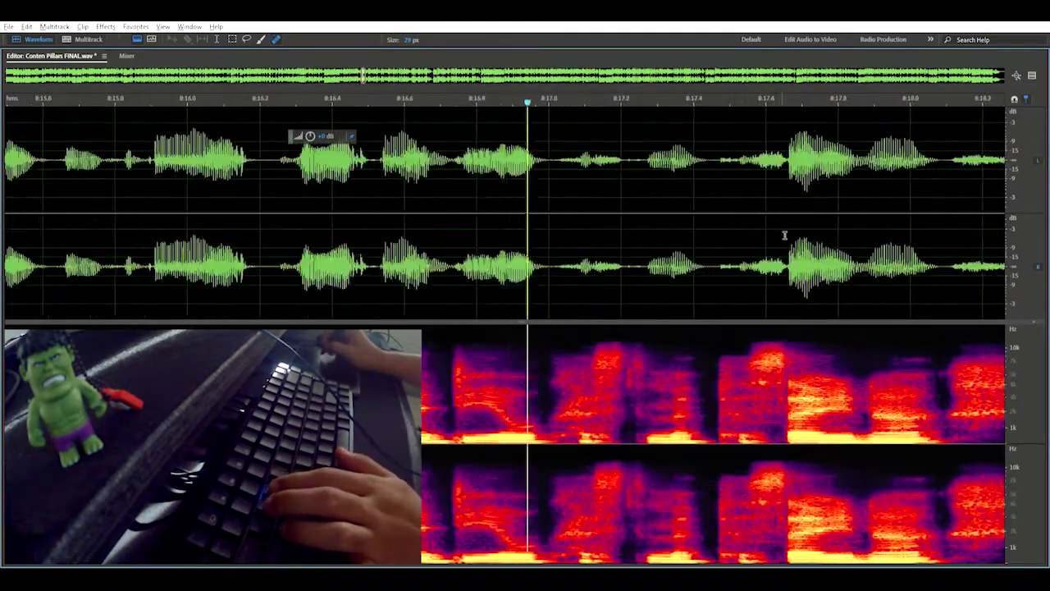
pyautogui.scroll(-1, 792, 215)
pyautogui.hotkey('ctrl', 'u')
pyautogui.click(772, 206)
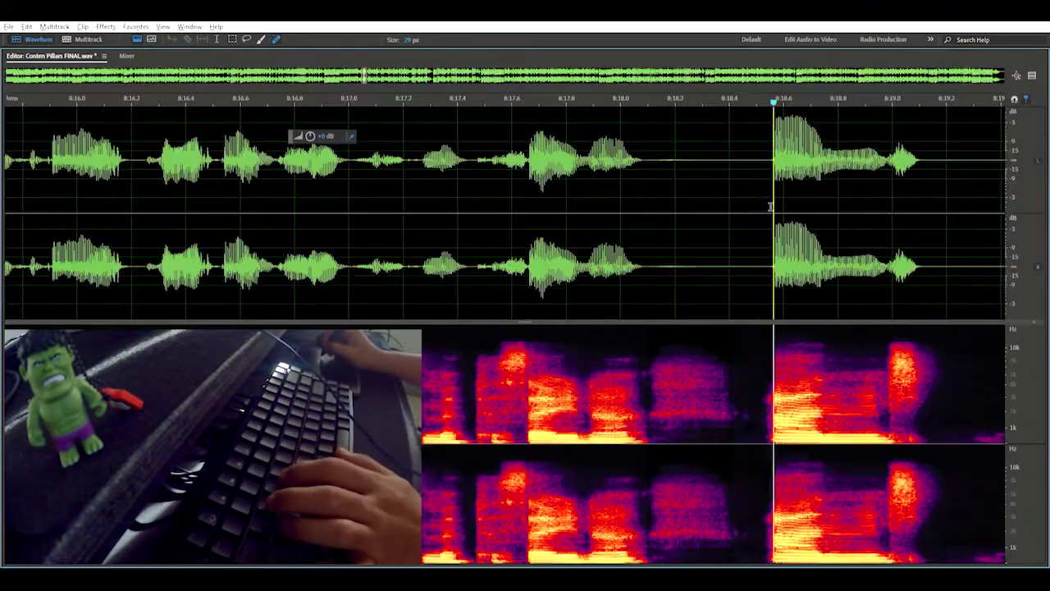
# Step: Cut the unwanted section that starts at about 8:19.3, leaving a short pause before the following word
pyautogui.scroll(-1, 665, 252)
pyautogui.press('Delete')
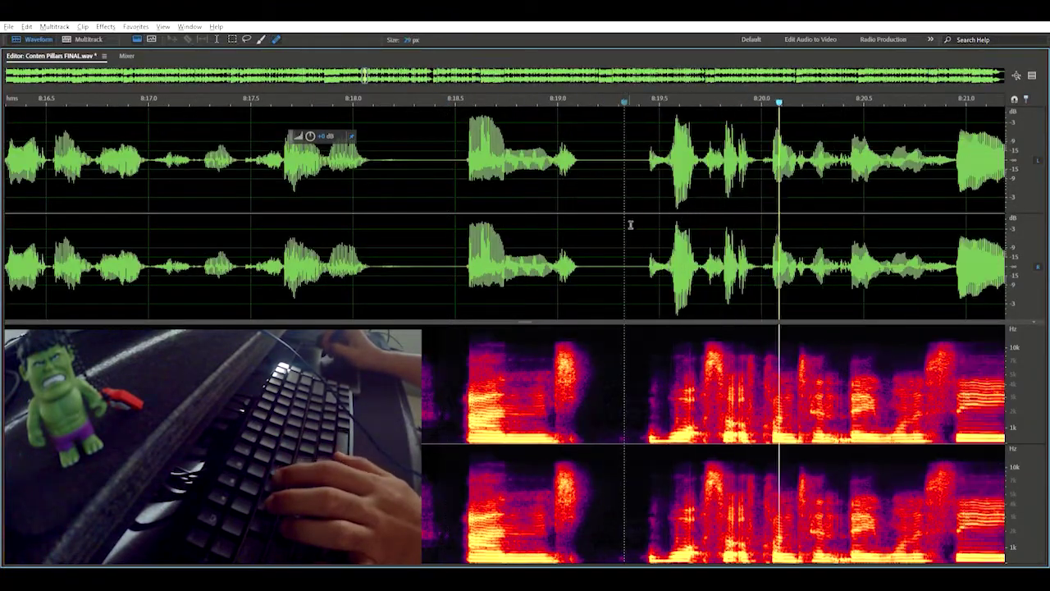
pyautogui.scroll(-1, 648, 217)
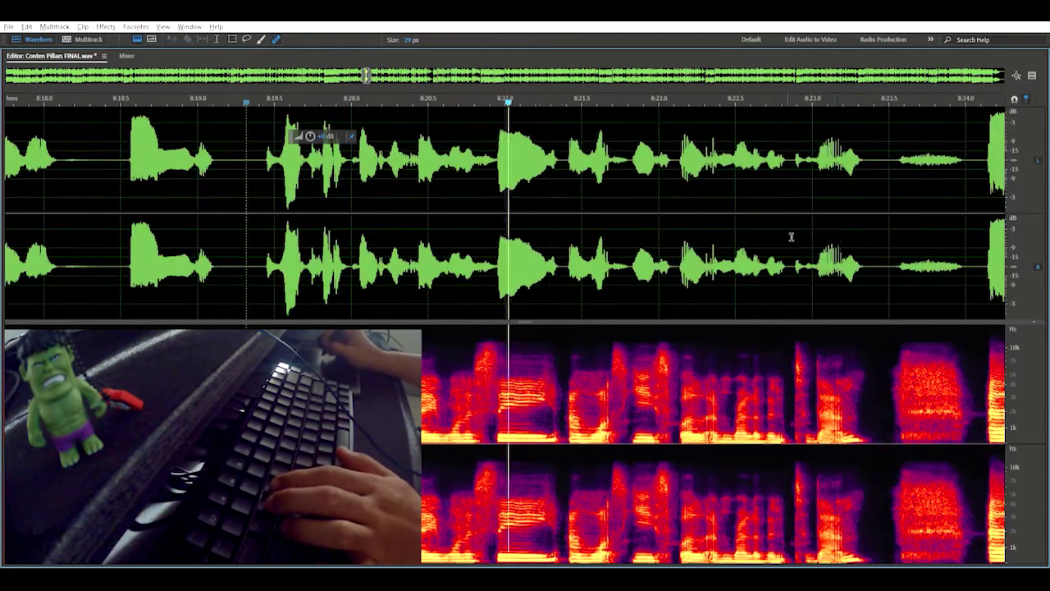
# Step: Lower the volume of the breath between about 8:23.5 and 8:24.2 and delete the word directly after it
pyautogui.scroll(-1, 776, 241)
pyautogui.scroll(1, 730, 251)
pyautogui.moveTo(709, 257); pyautogui.dragTo(819, 214)
pyautogui.press('q')
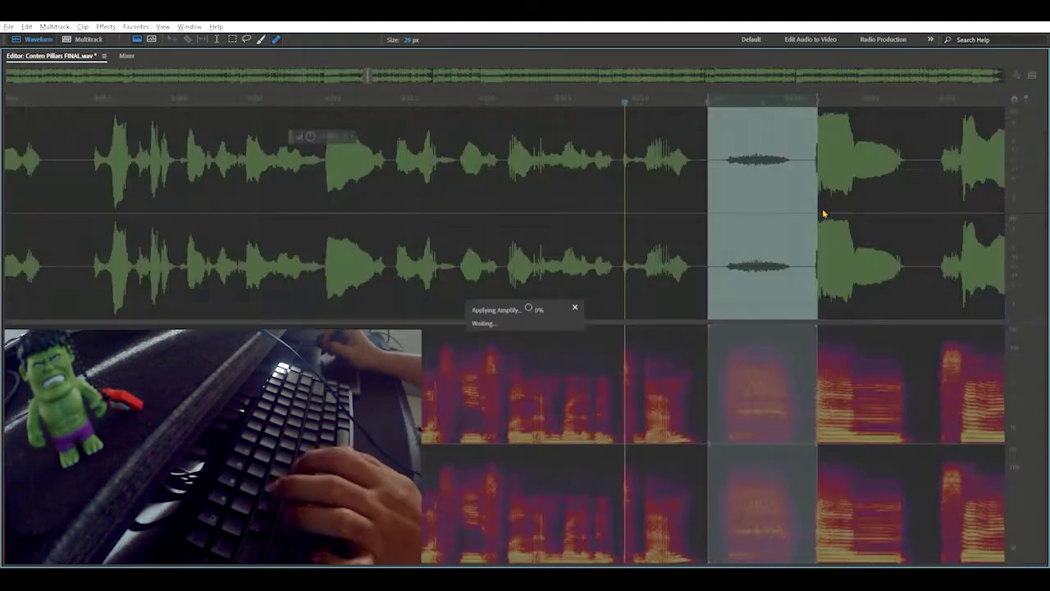
pyautogui.click(860, 223)
pyautogui.scroll(2, 771, 246)
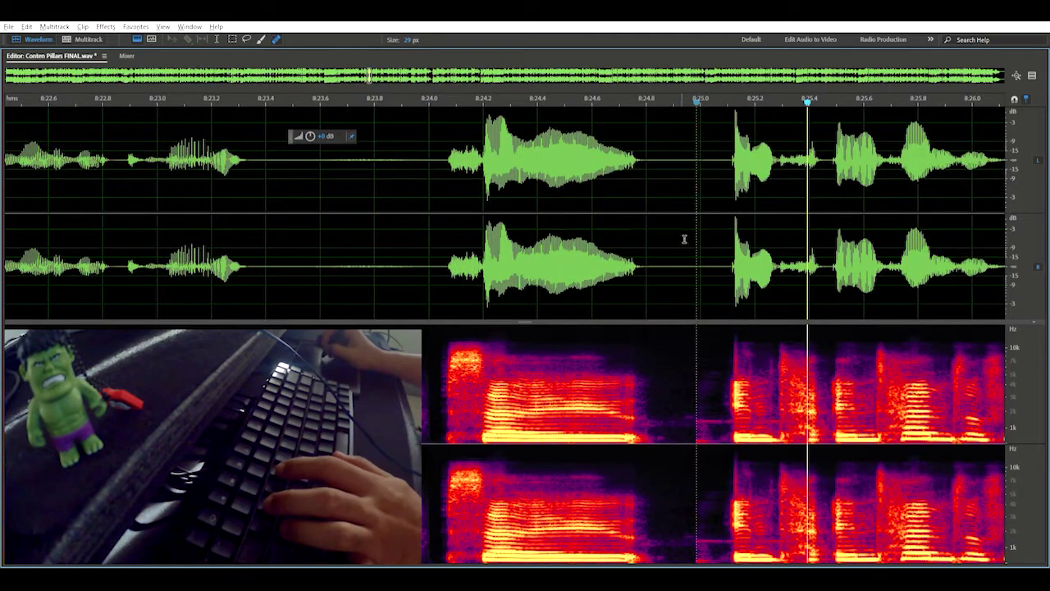
# Step: Cut a short unwanted passage after about 8:25 and resume playback
pyautogui.scroll(-1, 689, 243)
pyautogui.press('space')
pyautogui.moveTo(483, 251); pyautogui.dragTo(406, 245)
pyautogui.press('Delete')
pyautogui.press('space')
pyautogui.hscroll(1, 682, 206)
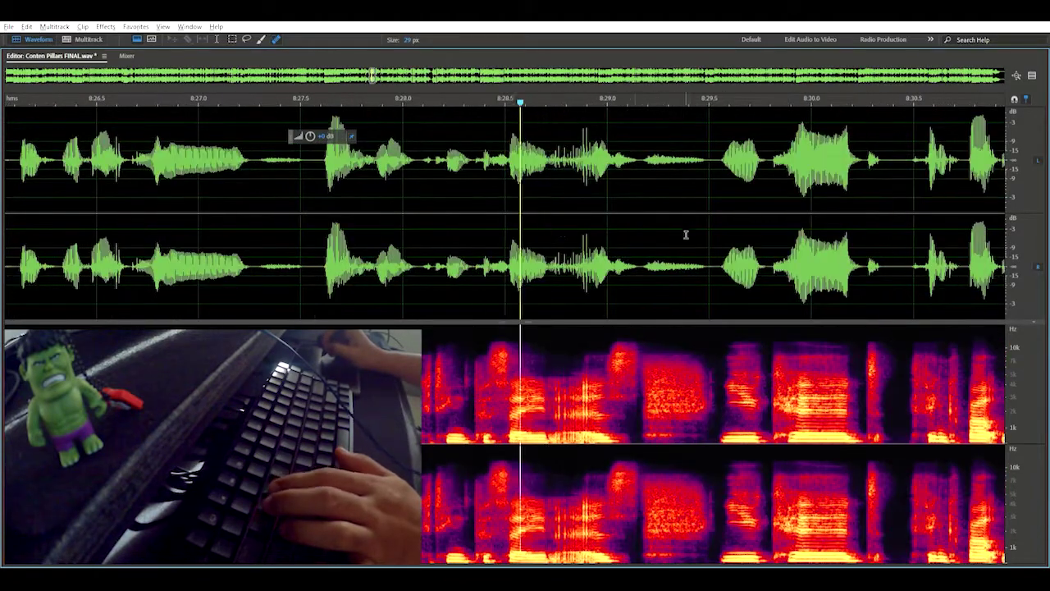
# Step: Lower the volume of the breath between about 8:29.1 and 8:29.5 and play back from about 8:29.5
pyautogui.scroll(1, 686, 235)
pyautogui.press('space')
pyautogui.moveTo(615, 251); pyautogui.dragTo(713, 217)
pyautogui.hotkey('ctrl', 'r')
pyautogui.click(711, 218)
pyautogui.press('space')
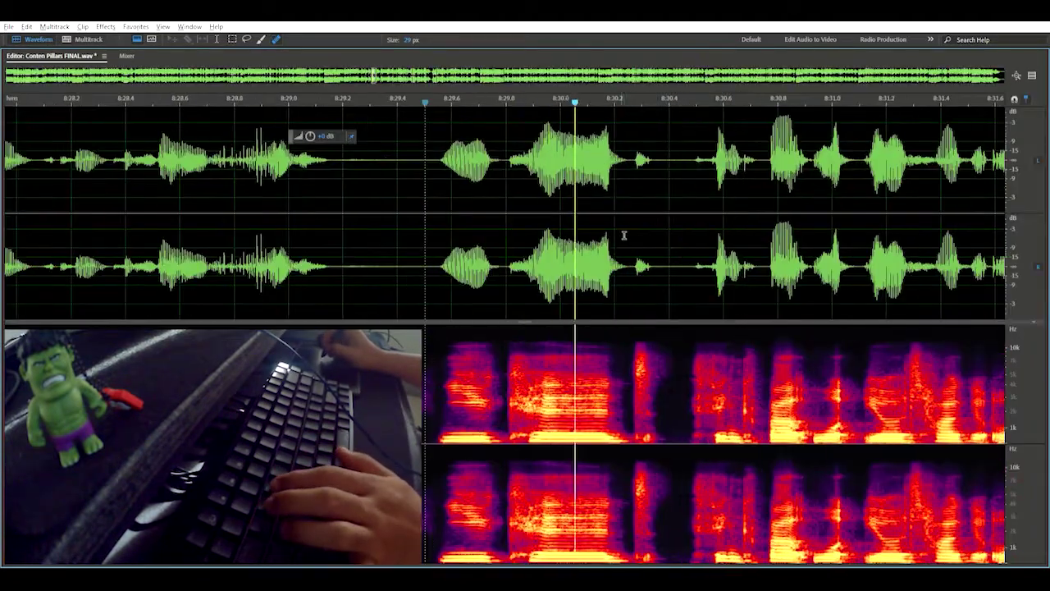
# Step: Lower the volume of the breath between about 8:33.2 and 8:33.5
pyautogui.scroll(-3, 638, 251)
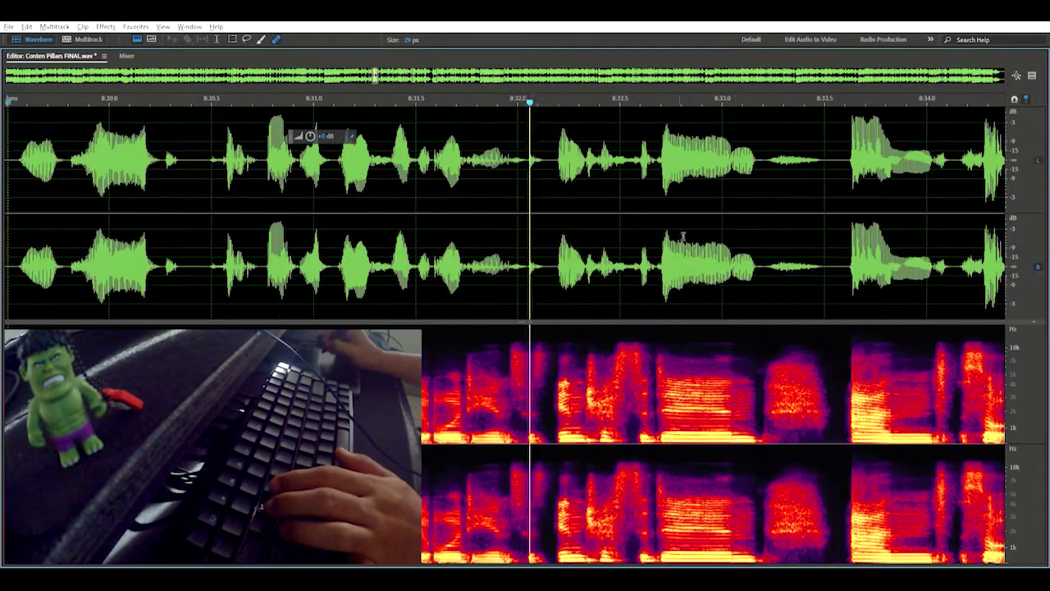
pyautogui.scroll(1, 656, 246)
pyautogui.moveTo(623, 251); pyautogui.dragTo(690, 231)
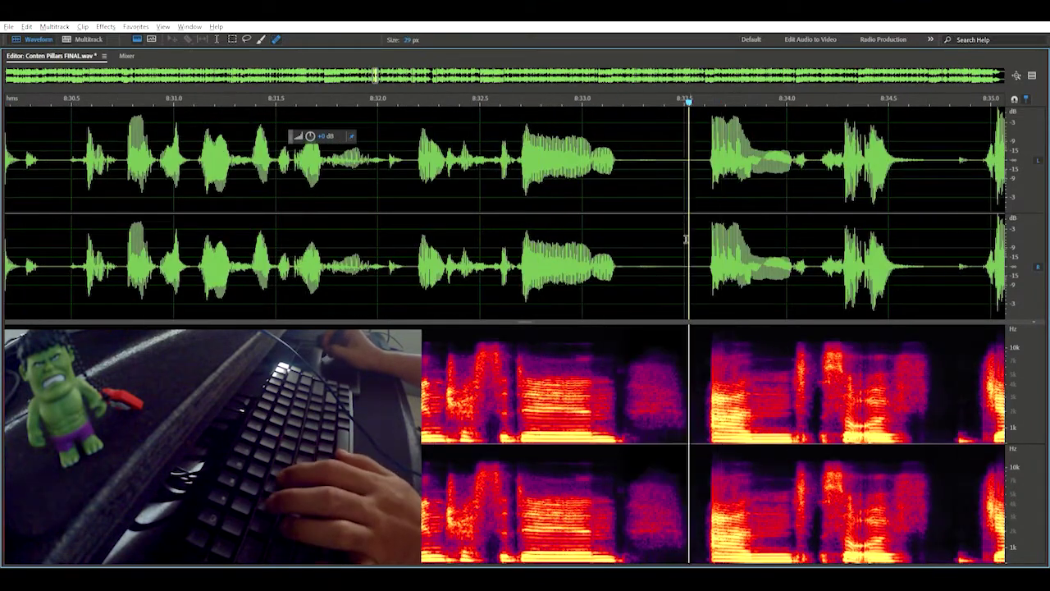
# Step: Delete the small mouth noise between about 8:34.8 and 8:34.95 and play back from the cut
pyautogui.scroll(1, 686, 239)
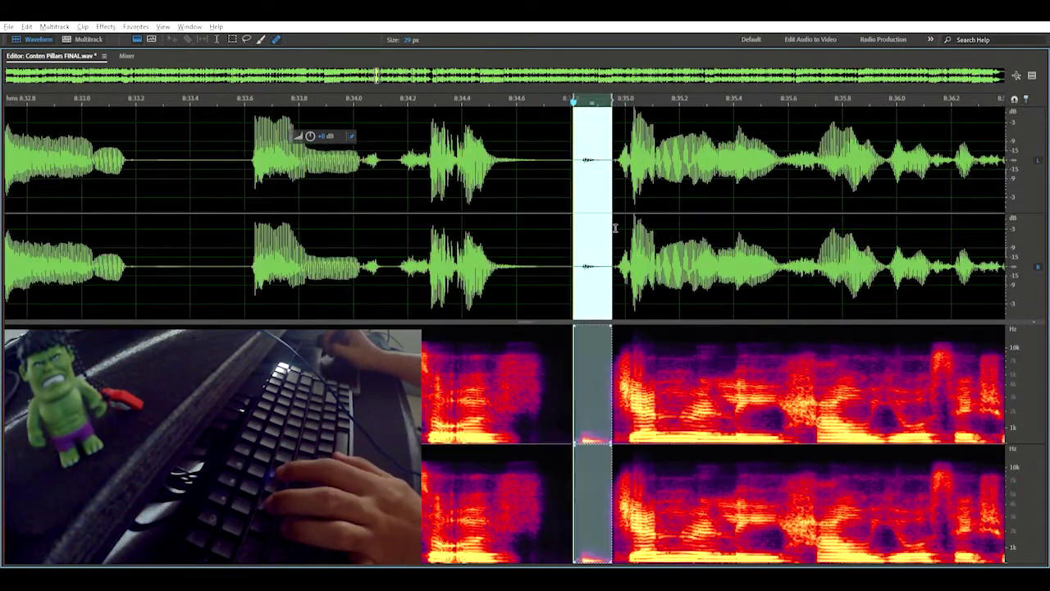
pyautogui.press('Delete')
pyautogui.scroll(-2, 715, 206)
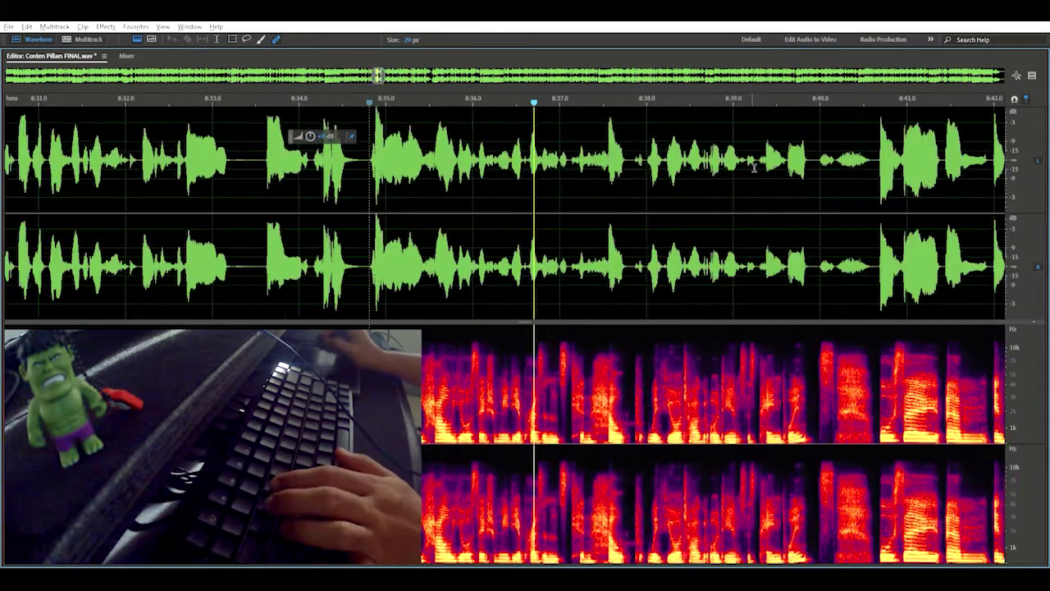
# Step: Lower the volume of the breath between about 8:40.2 and 8:40.6 and resume playback
pyautogui.scroll(2, 775, 219)
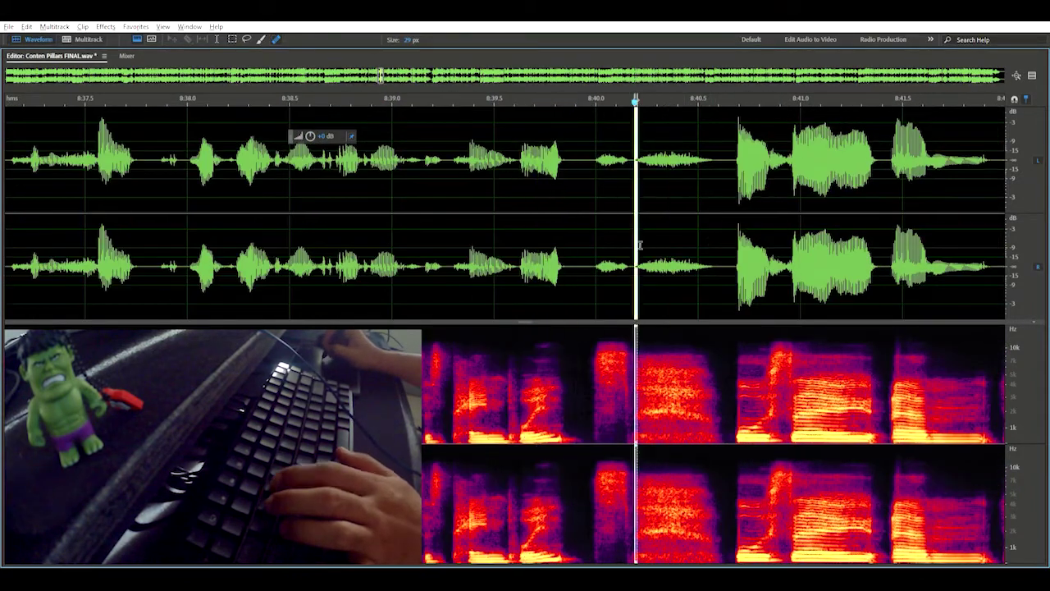
pyautogui.moveTo(641, 246); pyautogui.dragTo(711, 222)
pyautogui.press('q')
pyautogui.click(739, 213)
pyautogui.click(717, 213)
pyautogui.press('space')
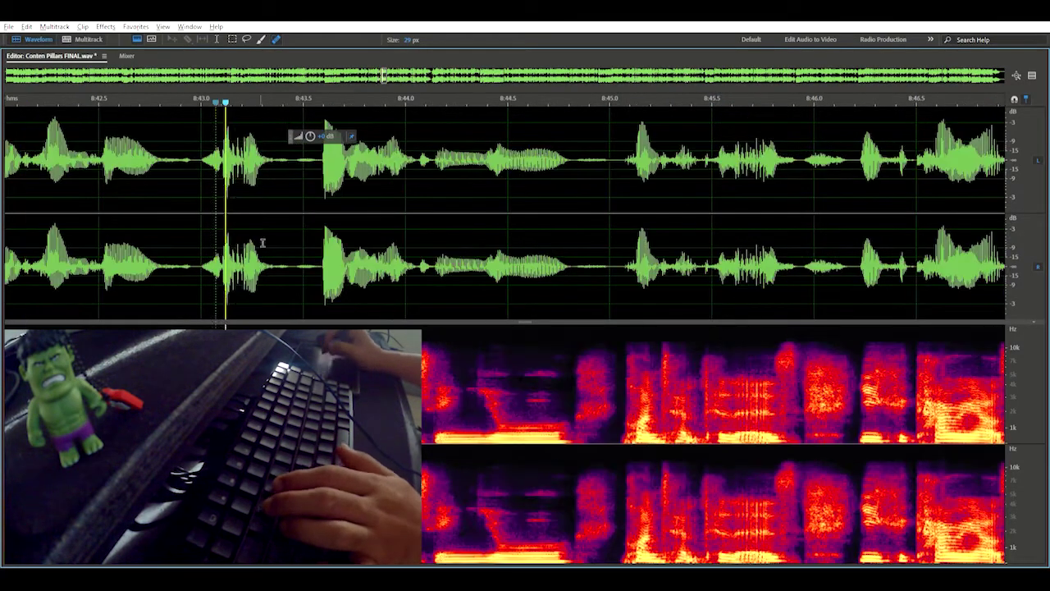
# Step: Go back to about 8:40.2 and delete the word between about 8:41.4 and 8:41.9
pyautogui.scroll(-1, 262, 243)
pyautogui.click(52, 211)
pyautogui.scroll(3, 435, 183)
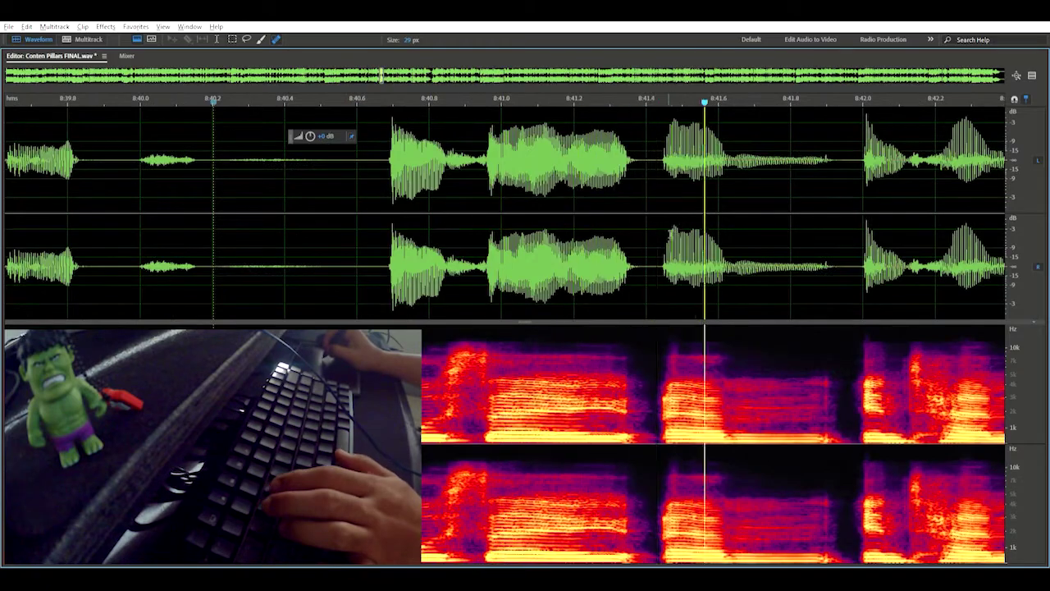
pyautogui.moveTo(659, 233); pyautogui.dragTo(840, 225)
pyautogui.press('Delete')
pyautogui.scroll(-1, 739, 210)
pyautogui.scroll(1, 722, 220)
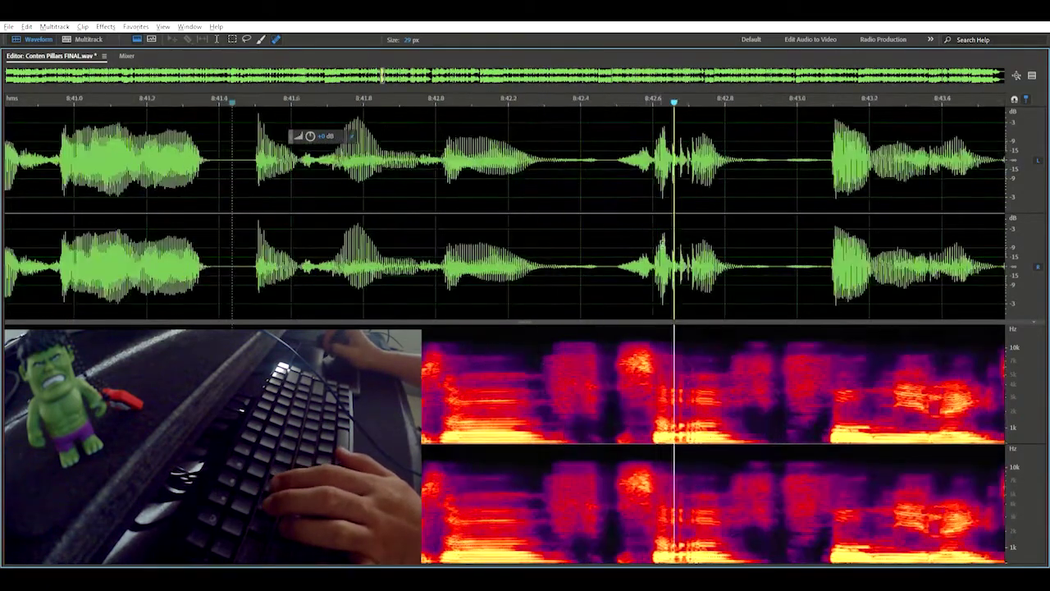
# Step: Lower the volume of the breath between about 8:50.5 and 8:50.8 and play back from its end
pyautogui.scroll(-3, 652, 218)
pyautogui.scroll(-3, 673, 238)
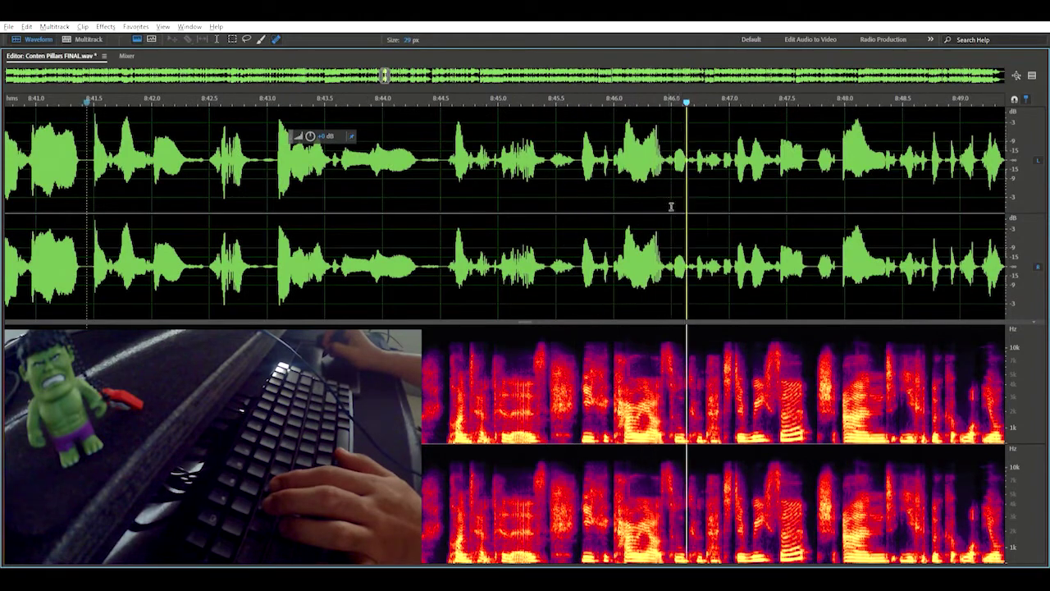
pyautogui.scroll(-3, 671, 206)
pyautogui.scroll(2, 671, 205)
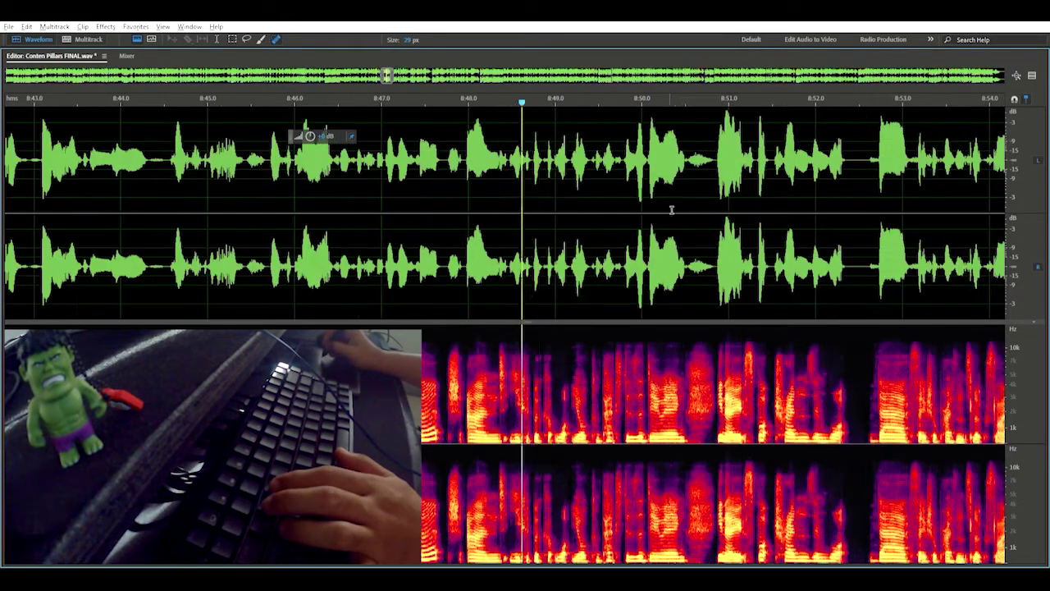
pyautogui.scroll(6, 701, 195)
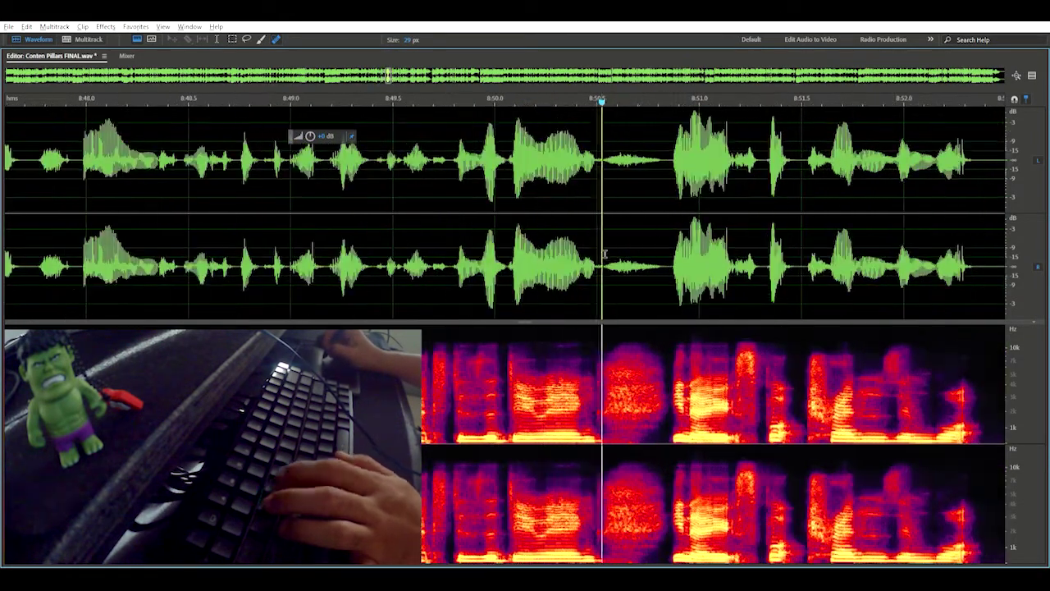
pyautogui.scroll(-2, 681, 206)
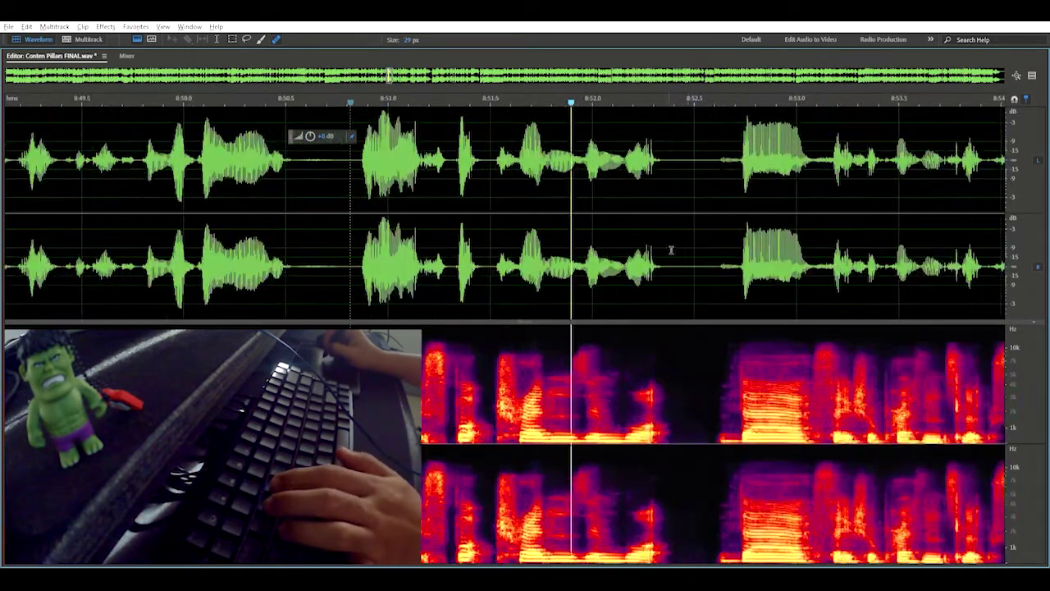
# Step: Shorten the pause at about 8:52.4 and lower the volume of the breath between about 8:55.9 and 8:56.3
pyautogui.scroll(1, 701, 197)
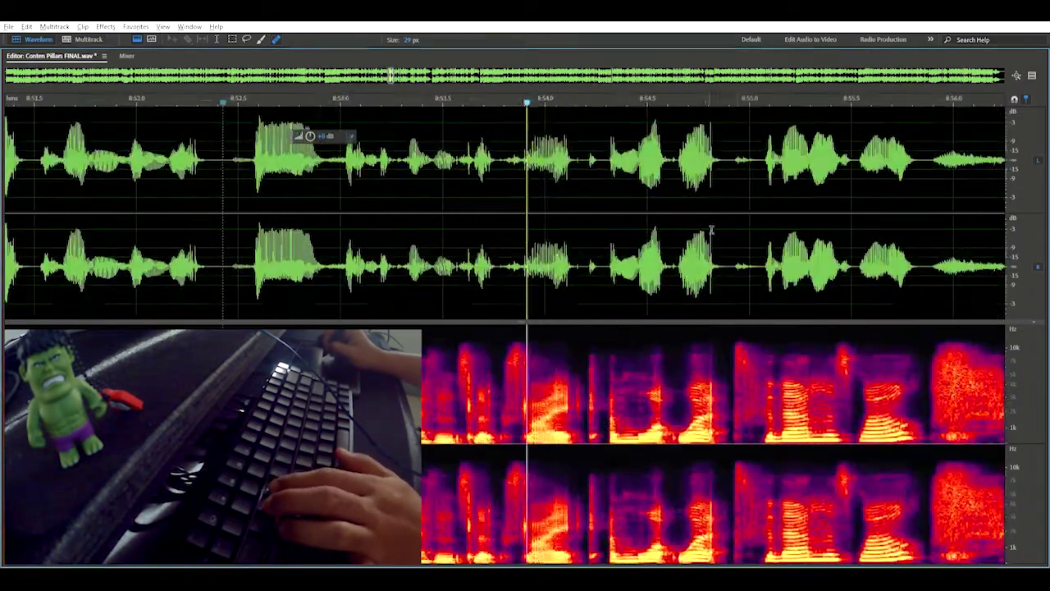
pyautogui.moveTo(747, 250); pyautogui.dragTo(837, 251)
pyautogui.press('Delete')
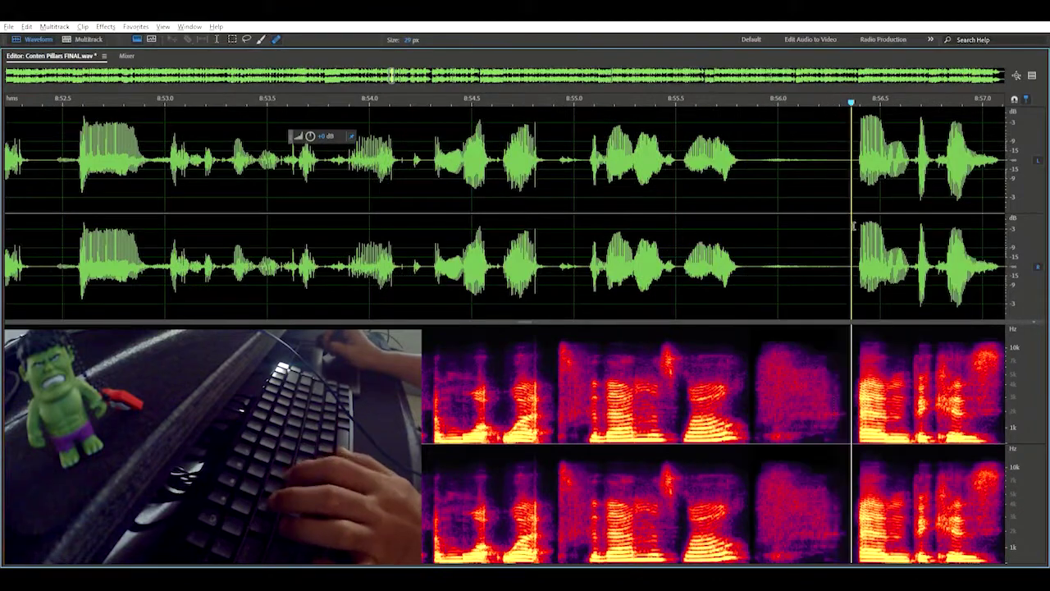
# Step: Replay the passage from about 9:00.9 and delete the speech between about 9:01.4 and 9:01.8
pyautogui.scroll(-1, 809, 207)
pyautogui.scroll(2, 809, 207)
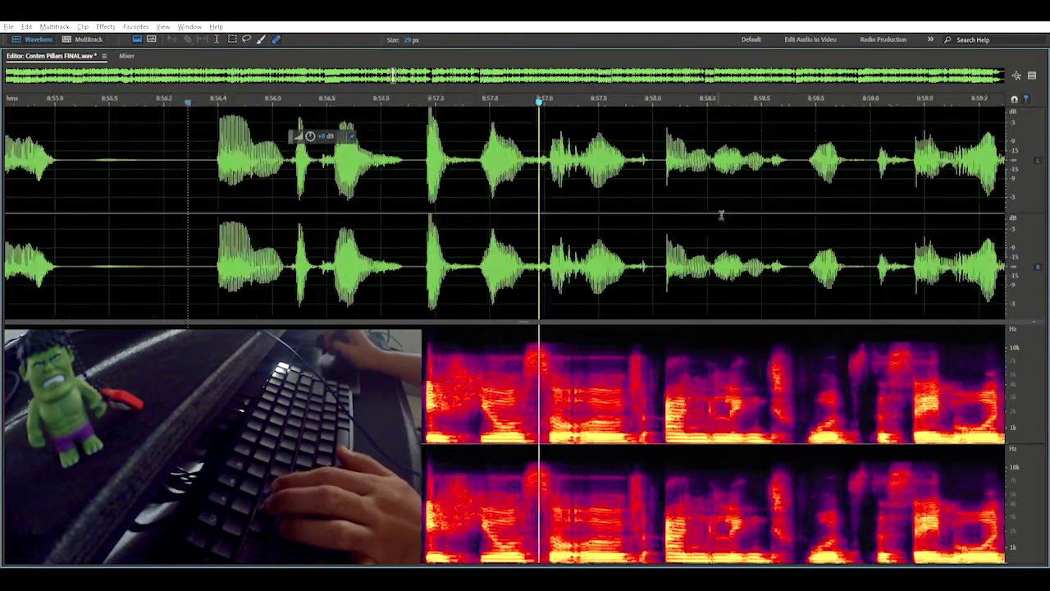
pyautogui.scroll(-1, 720, 209)
pyautogui.scroll(-3, 738, 224)
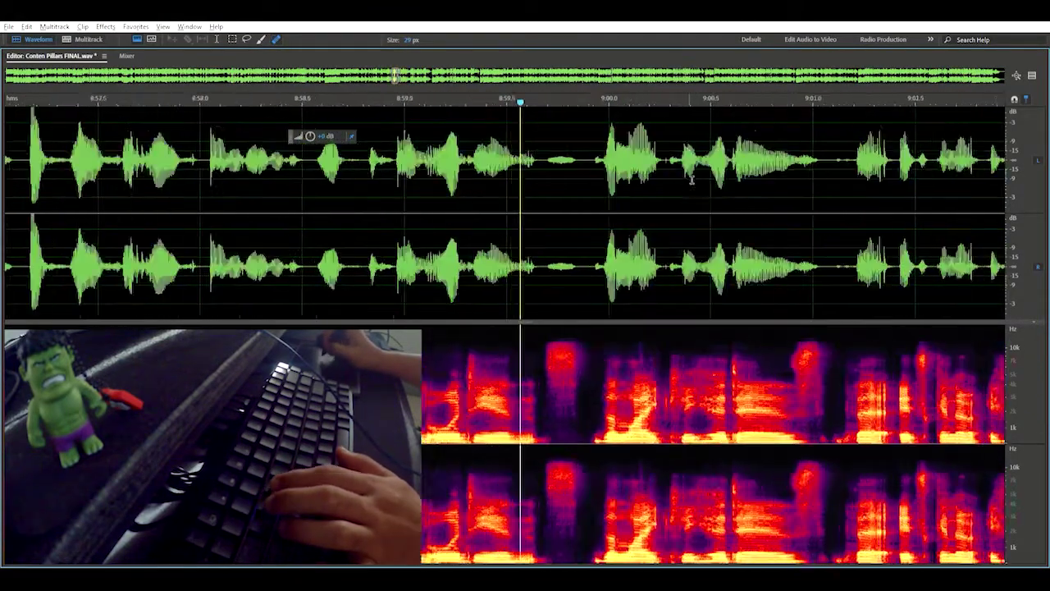
pyautogui.scroll(1, 696, 227)
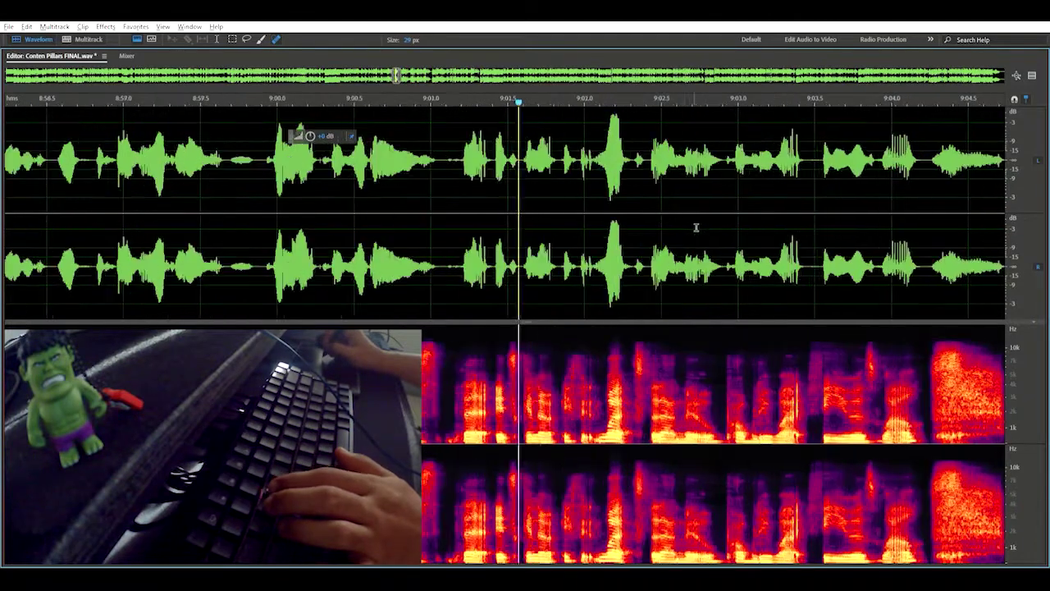
pyautogui.click(421, 236)
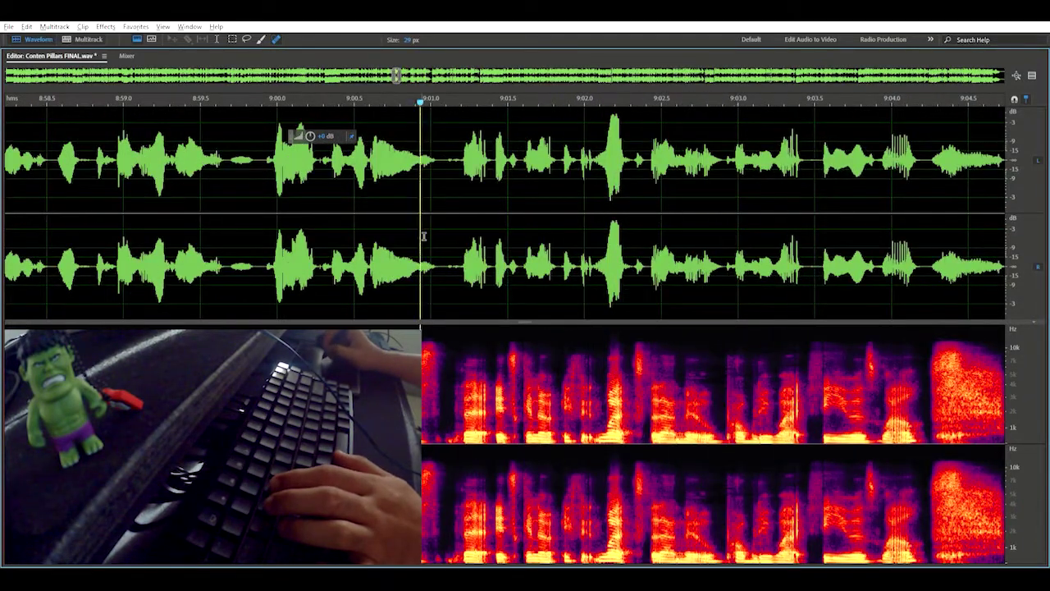
pyautogui.scroll(2, 509, 242)
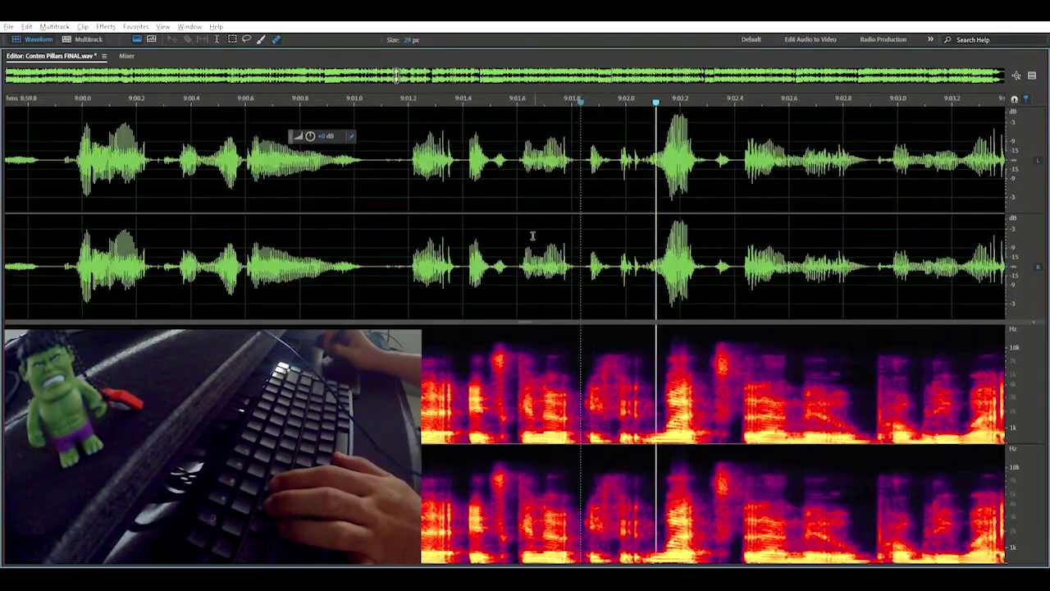
pyautogui.click(469, 238)
pyautogui.press('Delete')
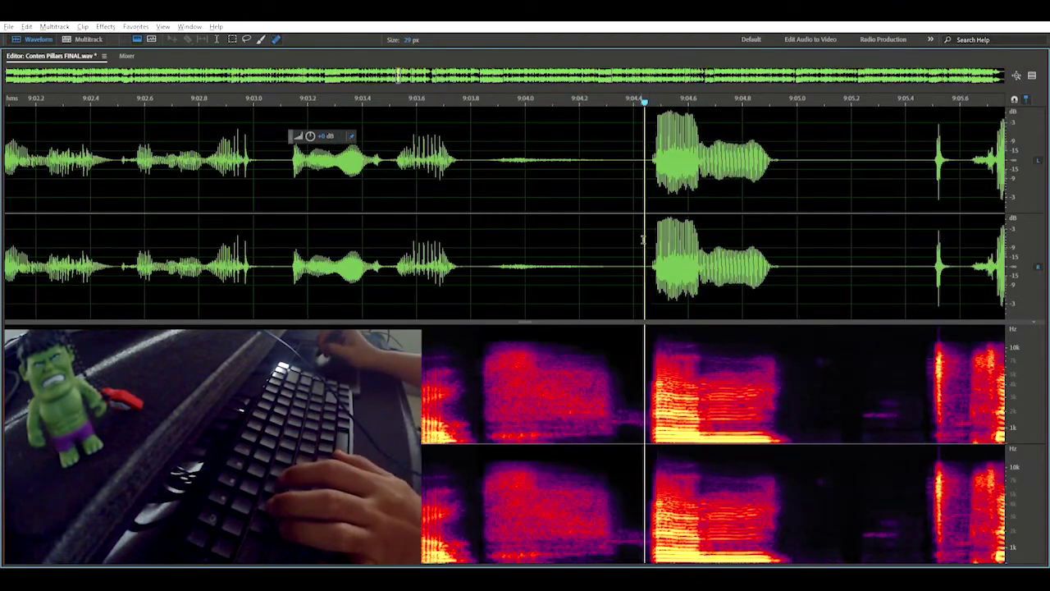
# Step: Delete the word and mouth click between about 9:04.4 and 9:05.6 and tighten the breathing pause after about 9:05.5
pyautogui.press('Delete')
pyautogui.press('Delete')
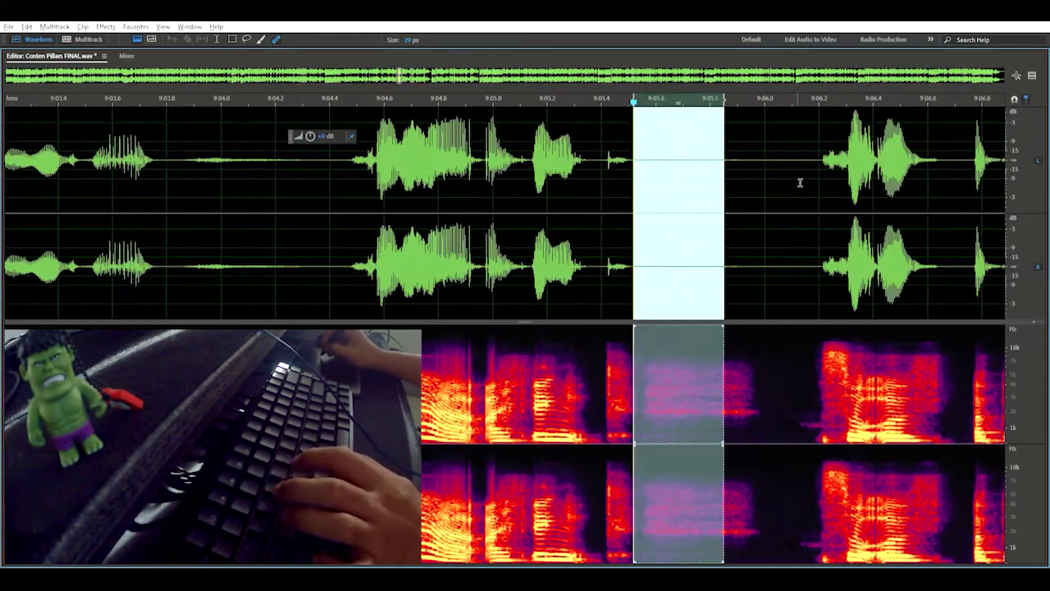
pyautogui.moveTo(715, 192); pyautogui.dragTo(772, 192)
pyautogui.press('space')
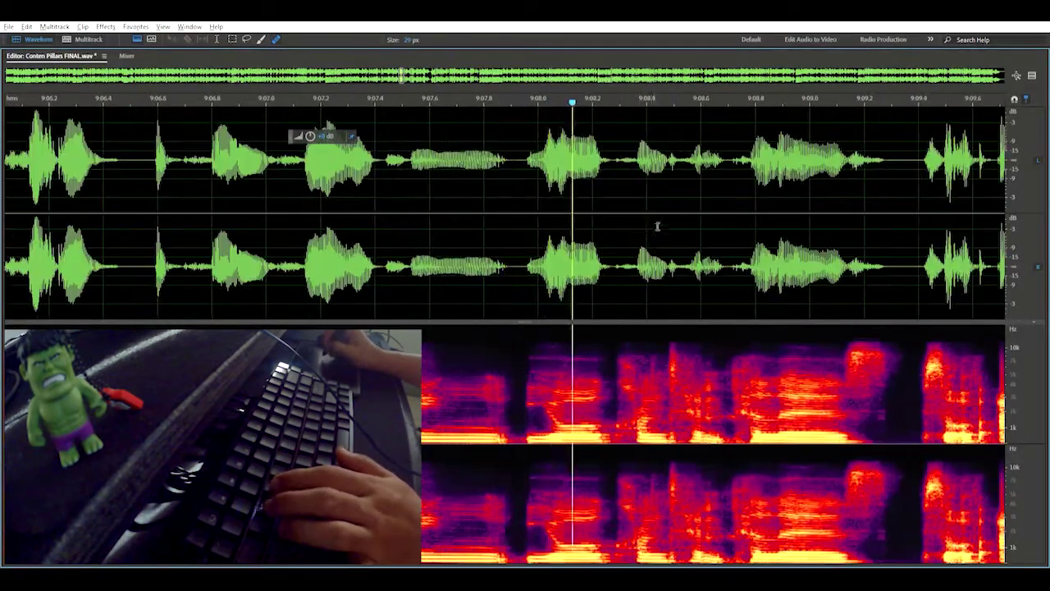
# Step: Heal the mouth noise in the spectrogram shortly after 9:08 and lower the volume of the breath between about 9:11.4 and 9:11.6
pyautogui.press('space')
pyautogui.moveTo(618, 403); pyautogui.dragTo(616, 431)
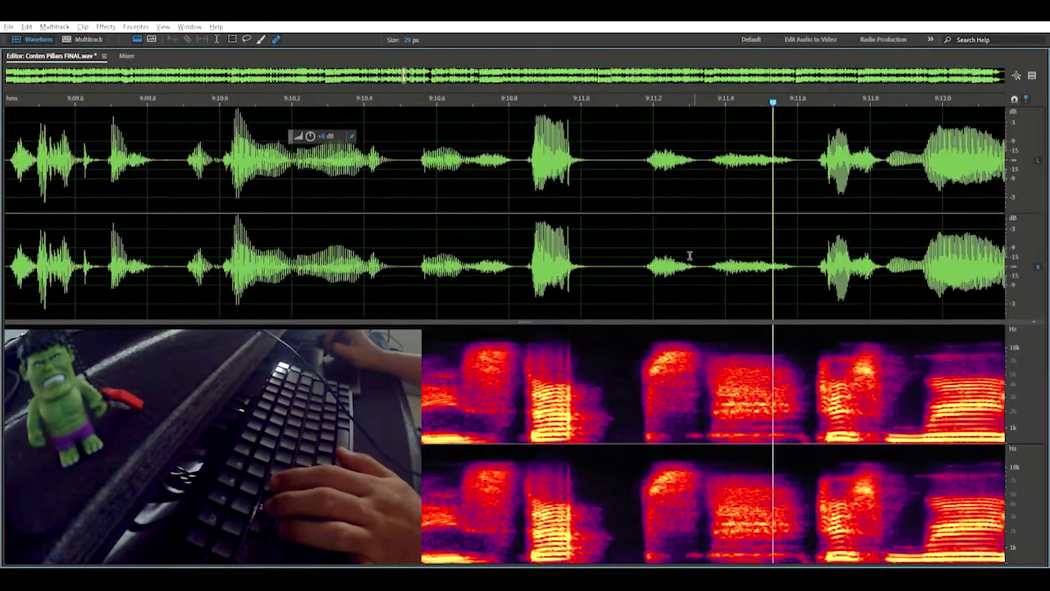
pyautogui.scroll(-1, 469, 260)
pyautogui.click(526, 205)
pyautogui.scroll(-1, 640, 203)
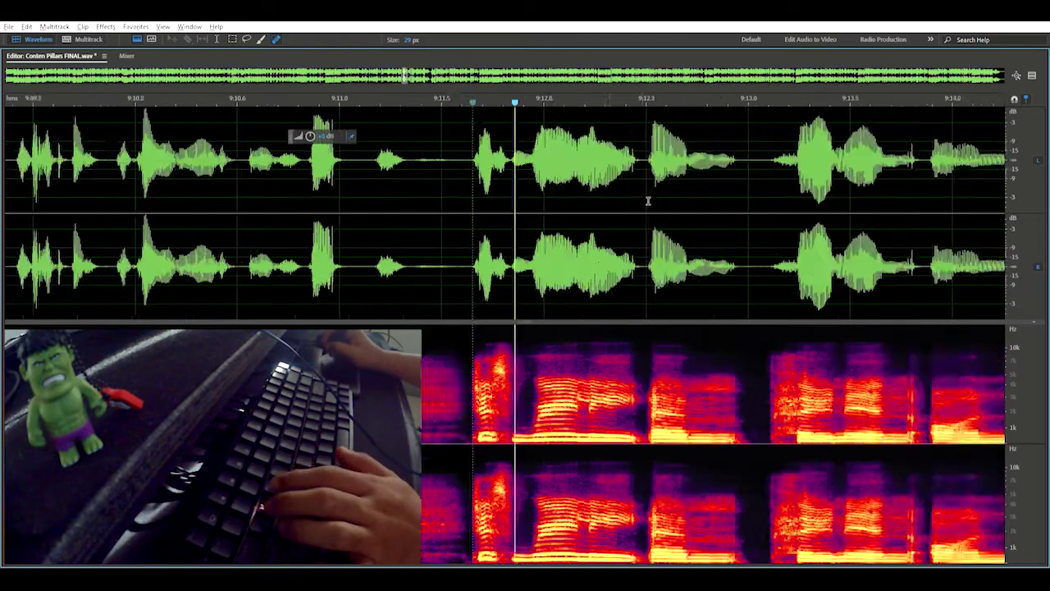
# Step: Delete the word between about 9:19.8 and 9:20.2, auto-heal the sliver left at the cut and replay it
pyautogui.scroll(2, 698, 229)
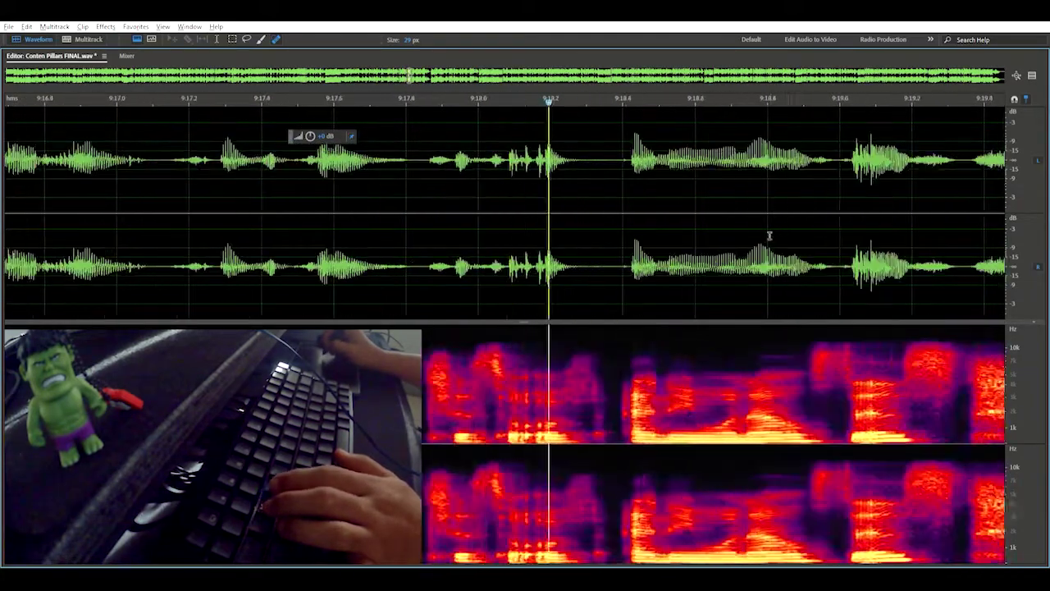
pyautogui.scroll(1, 687, 204)
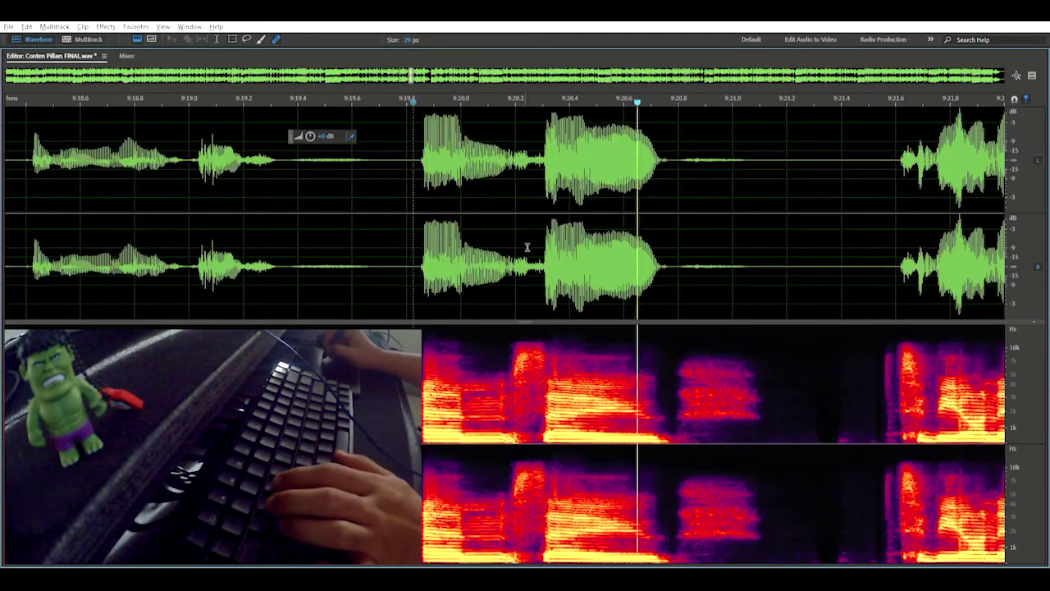
pyautogui.moveTo(413, 234); pyautogui.dragTo(424, 217)
pyautogui.hotkey('ctrl', 'u')
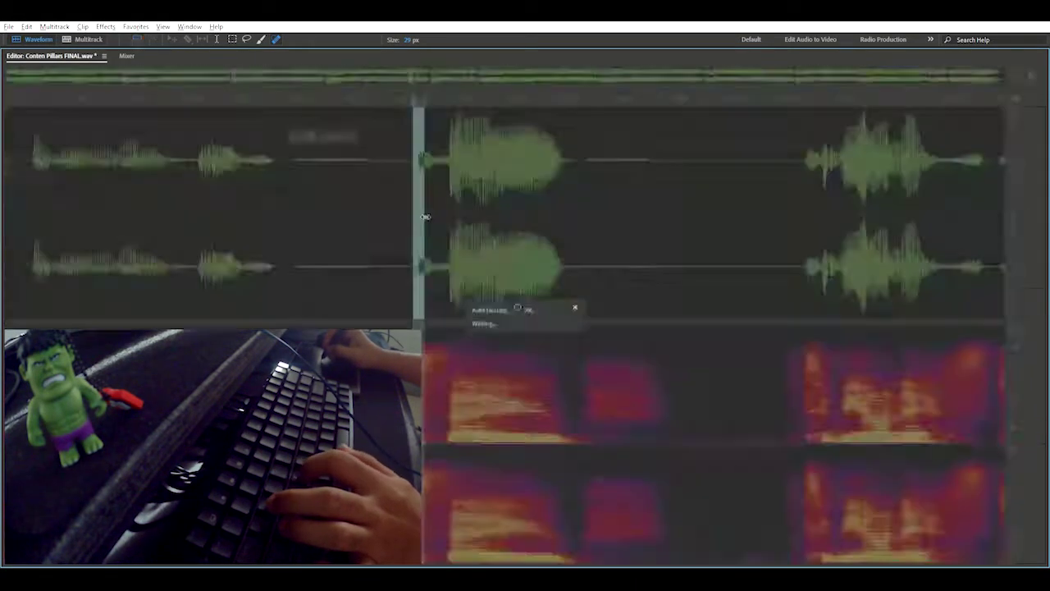
pyautogui.click(391, 221)
pyautogui.press('space')
# Step: Cut the next unwanted stretch before about 9:24 and delete the word between about 9:24.1 and 9:24.35
pyautogui.press('Delete')
pyautogui.press('space')
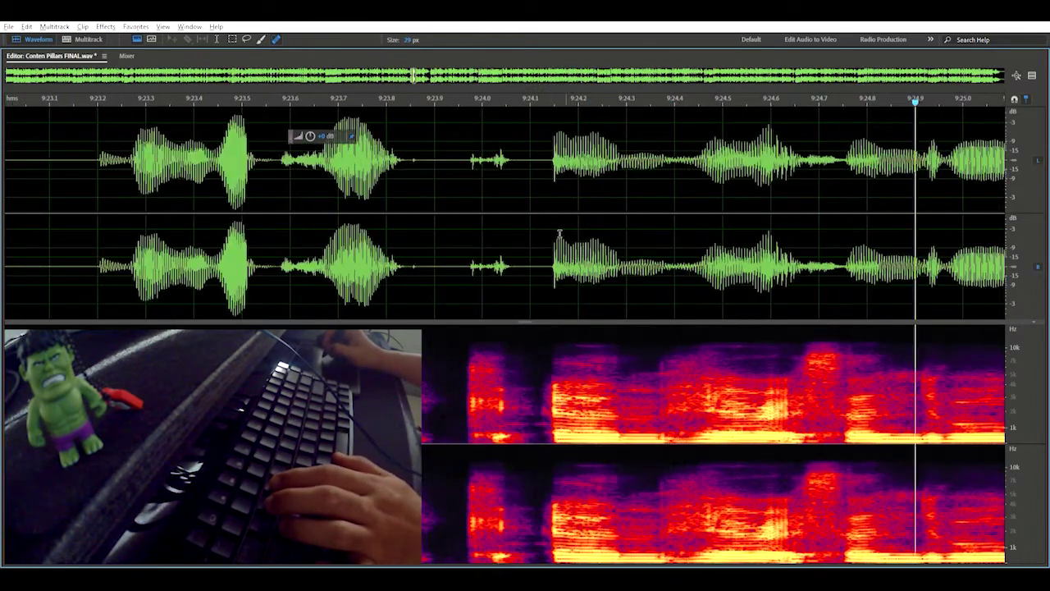
pyautogui.press('Delete')
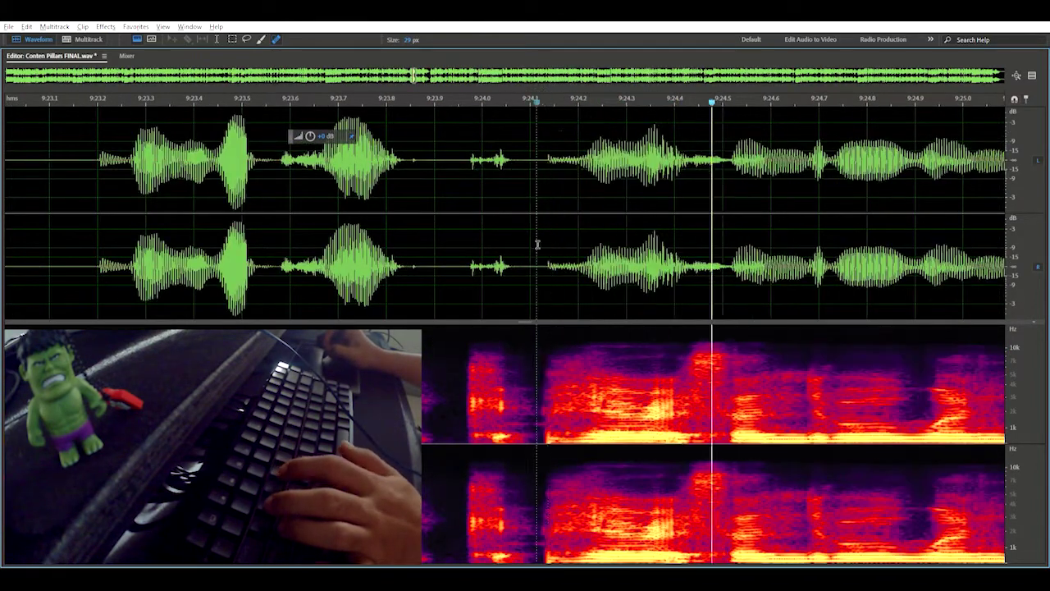
# Step: Listen on from about 9:24 and delete the silent gap between about 9:46.7 and 9:47.6
pyautogui.scroll(-2, 703, 210)
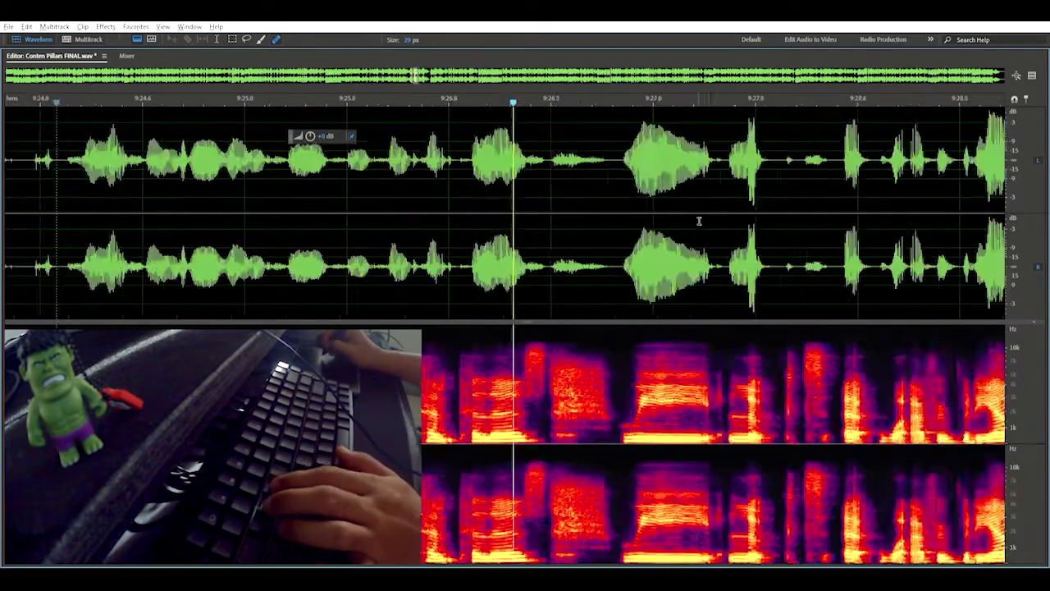
pyautogui.scroll(2, 699, 221)
pyautogui.scroll(-1, 574, 236)
pyautogui.scroll(-3, 575, 238)
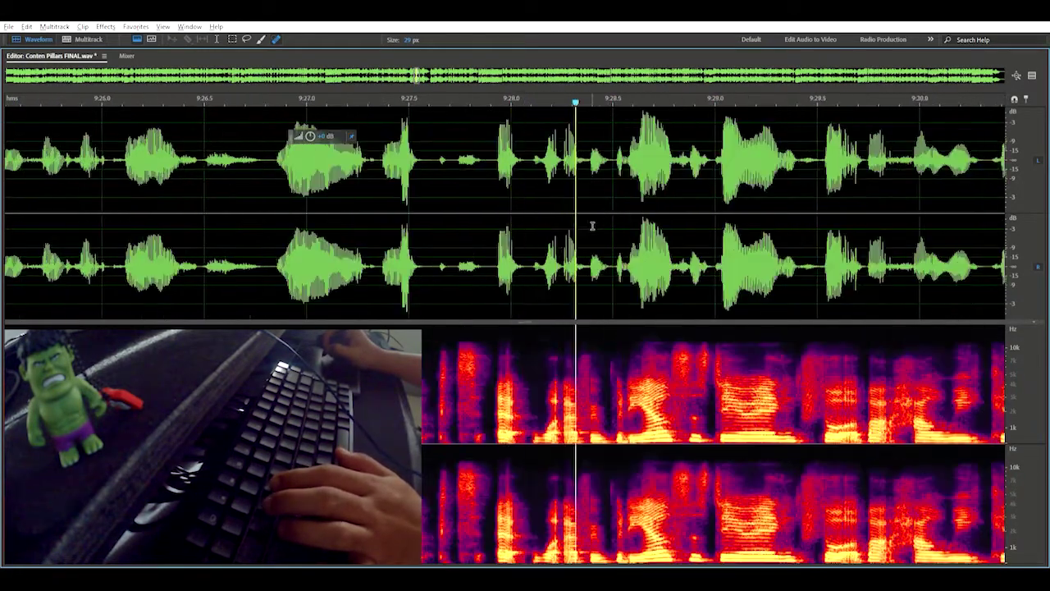
pyautogui.scroll(-4, 775, 157)
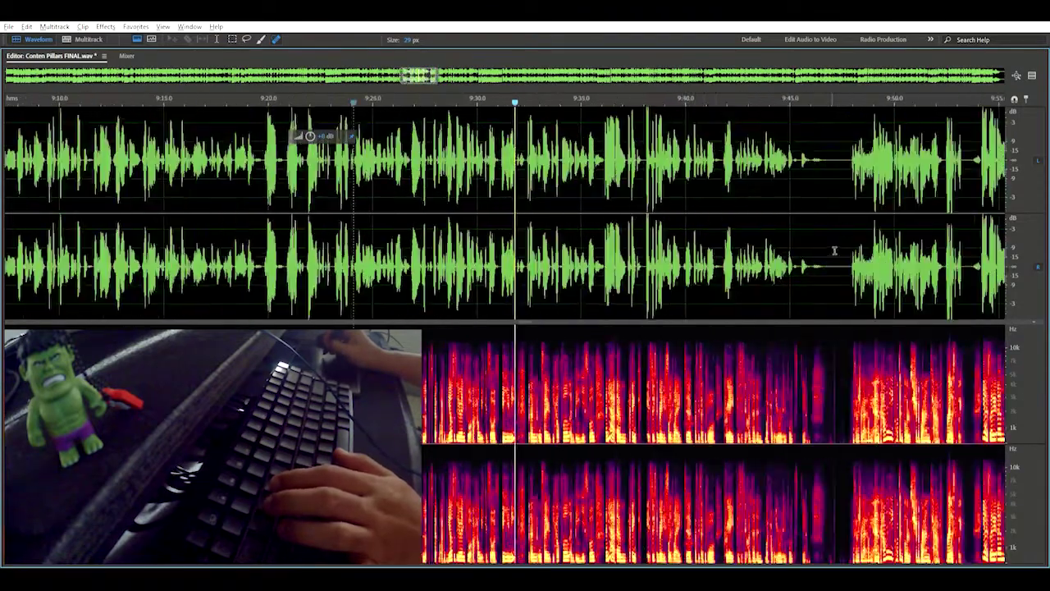
pyautogui.moveTo(825, 250); pyautogui.dragTo(847, 250)
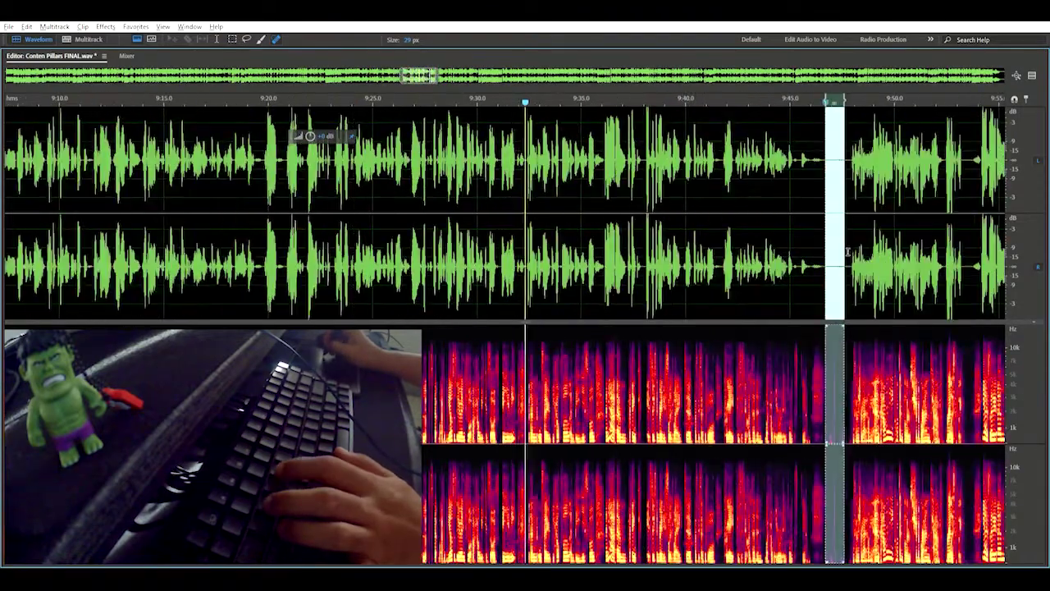
pyautogui.press('Delete')
# Step: Lower the volume of the breath between about 9:35.6 and 9:36.1 and cut the word and surplus pause between about 9:36.6 and 9:37.5
pyautogui.scroll(5, 826, 250)
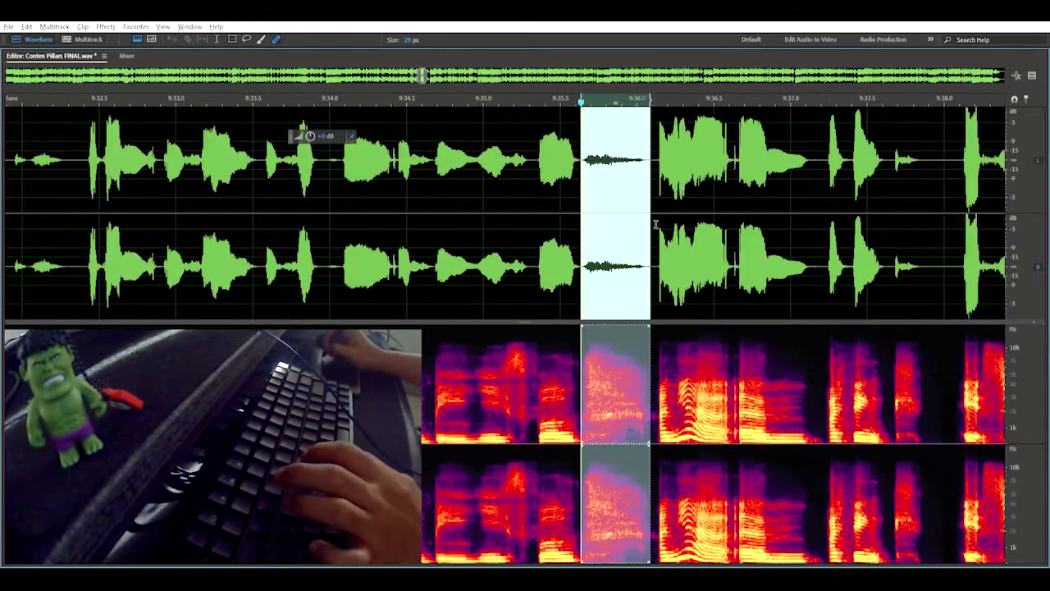
pyautogui.scroll(3, 656, 223)
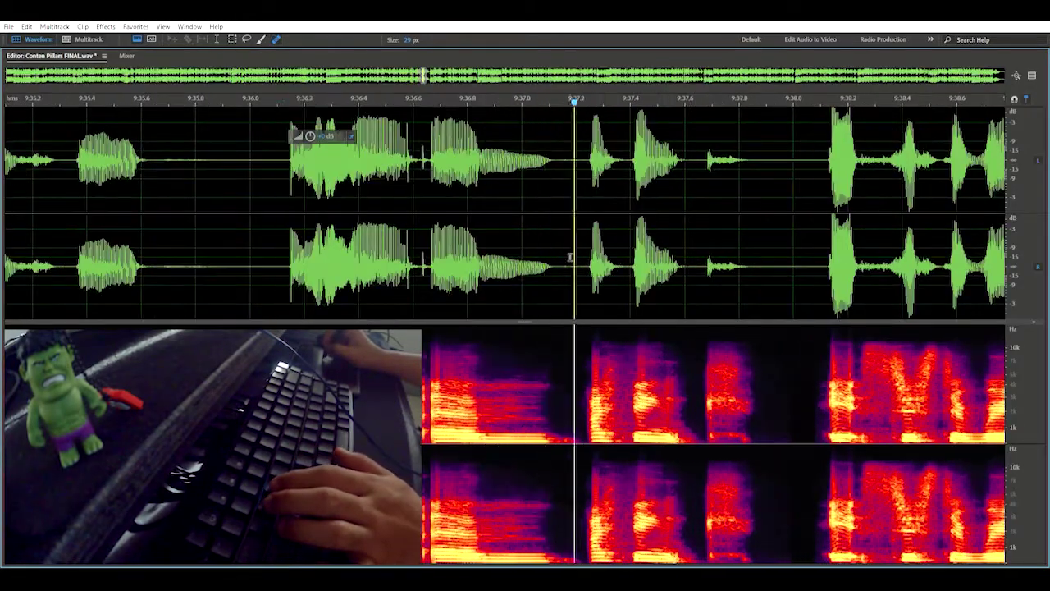
pyautogui.press('Delete')
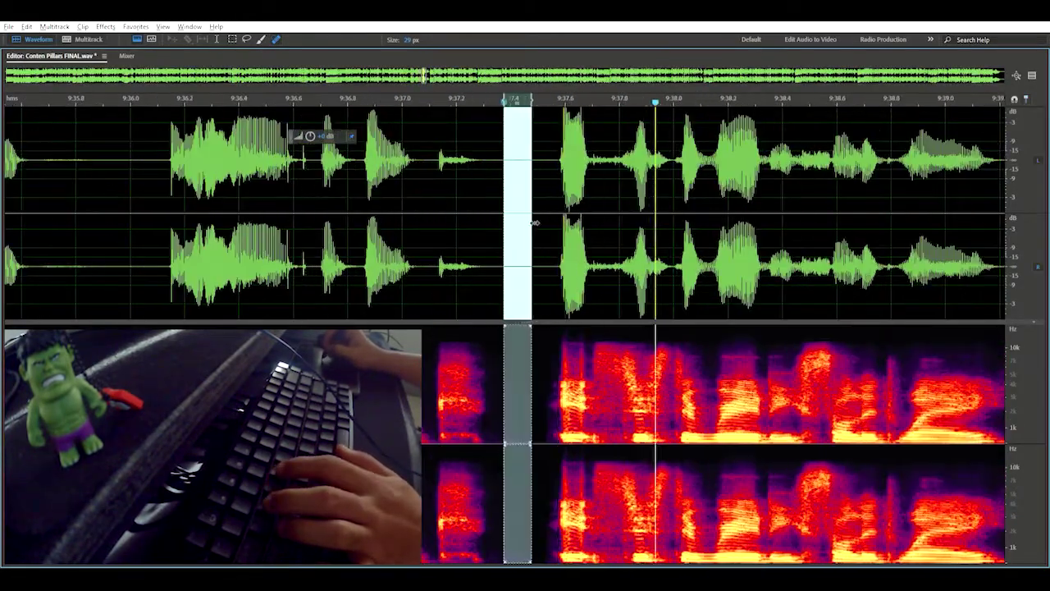
pyautogui.scroll(-3, 714, 187)
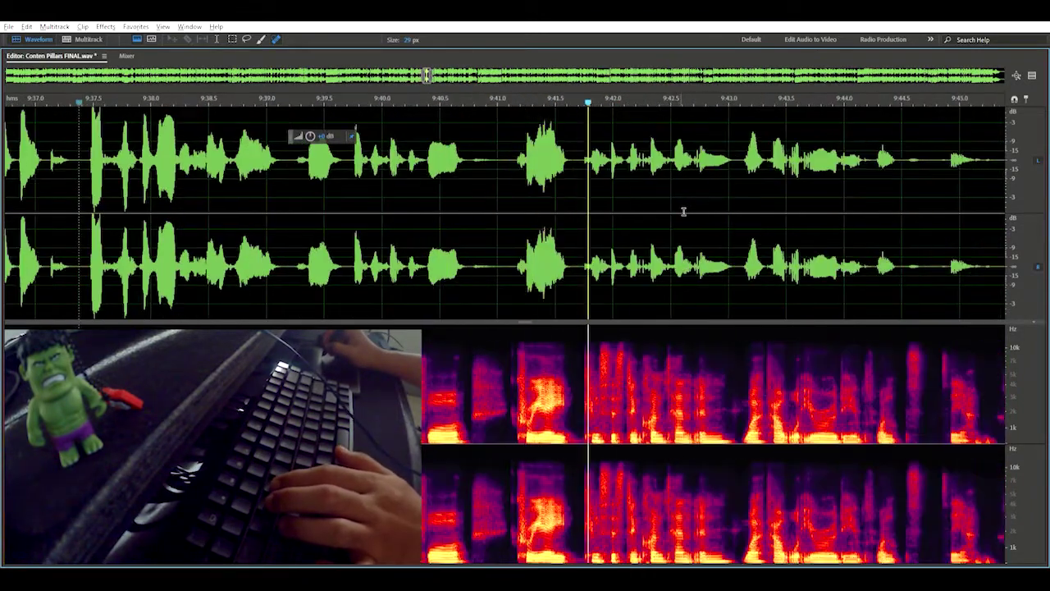
# Step: Even out the volume of the quiet phrase between about 9:41.1 and 9:45.3 and play it back
pyautogui.scroll(-3, 684, 212)
pyautogui.moveTo(694, 256); pyautogui.dragTo(433, 349)
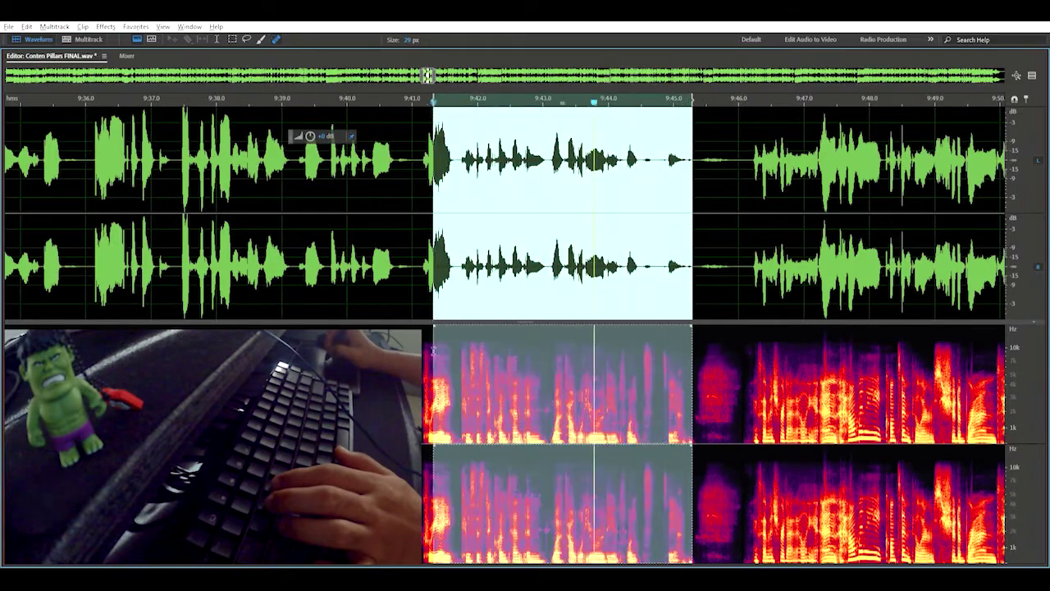
pyautogui.hotkey('shift', 'r')
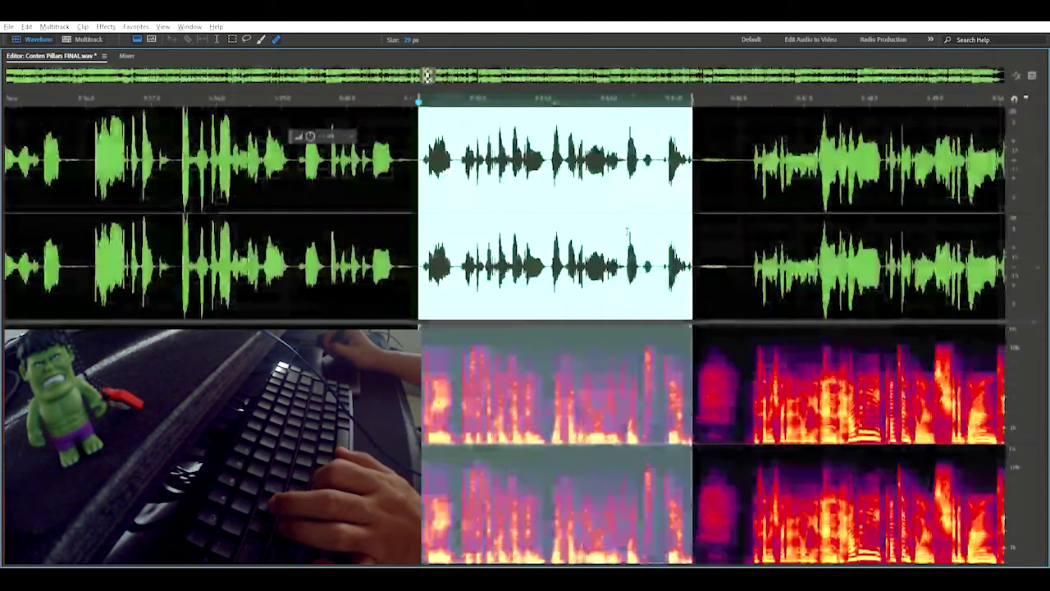
pyautogui.press('space')
# Step: Lower the volume of the breath between about 9:45.3 and 9:46.1 and play on from there
pyautogui.click(646, 238)
pyautogui.scroll(3, 665, 240)
pyautogui.moveTo(696, 249); pyautogui.dragTo(816, 230)
pyautogui.hotkey('shift', 'r')
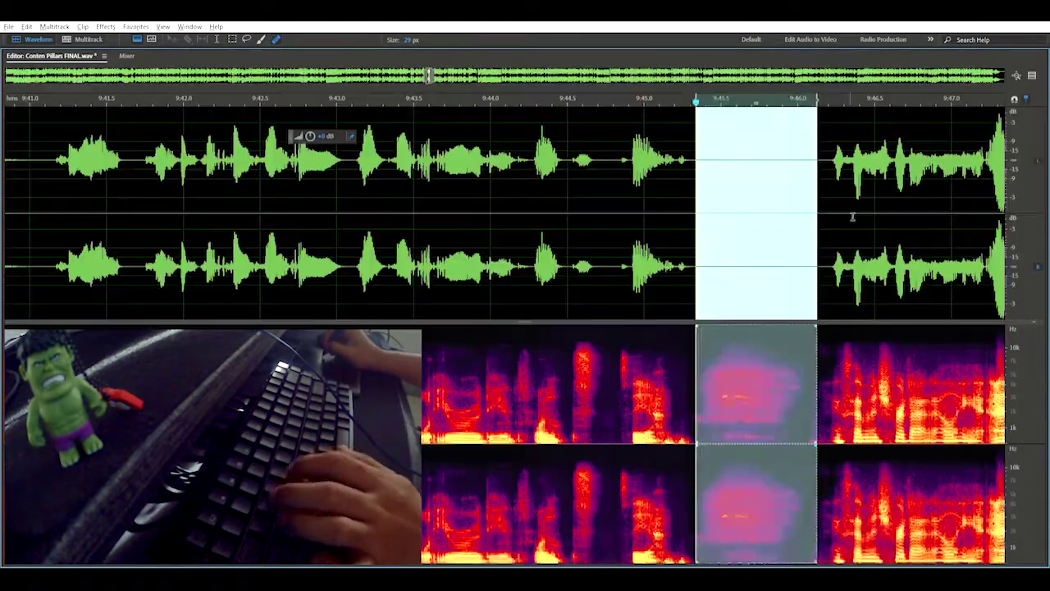
pyautogui.click(799, 212)
pyautogui.press('space')
pyautogui.scroll(-2, 648, 200)
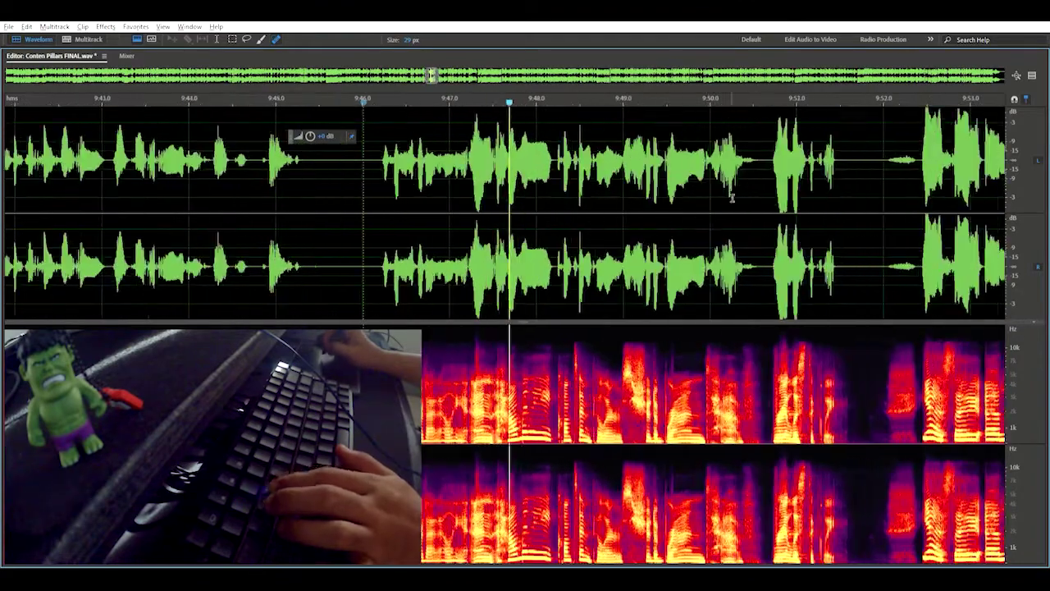
# Step: Delete the breath between about 9:51.8 and 9:52.2 and shorten the remaining pause before the following word
pyautogui.scroll(2, 788, 240)
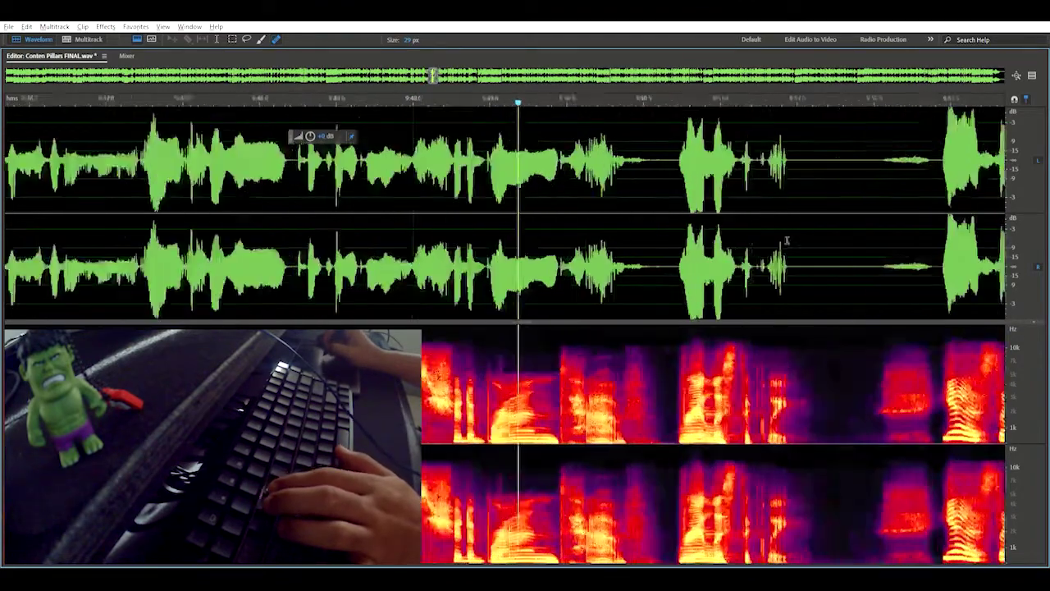
pyautogui.scroll(3, 721, 234)
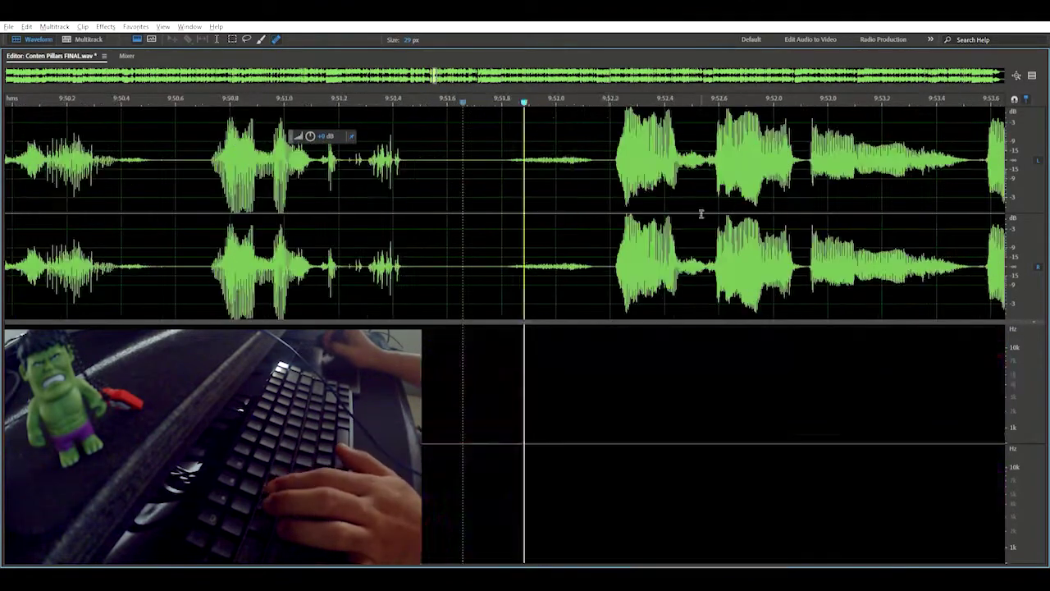
pyautogui.press('Delete')
pyautogui.press('space')
pyautogui.hscroll(1, 521, 215)
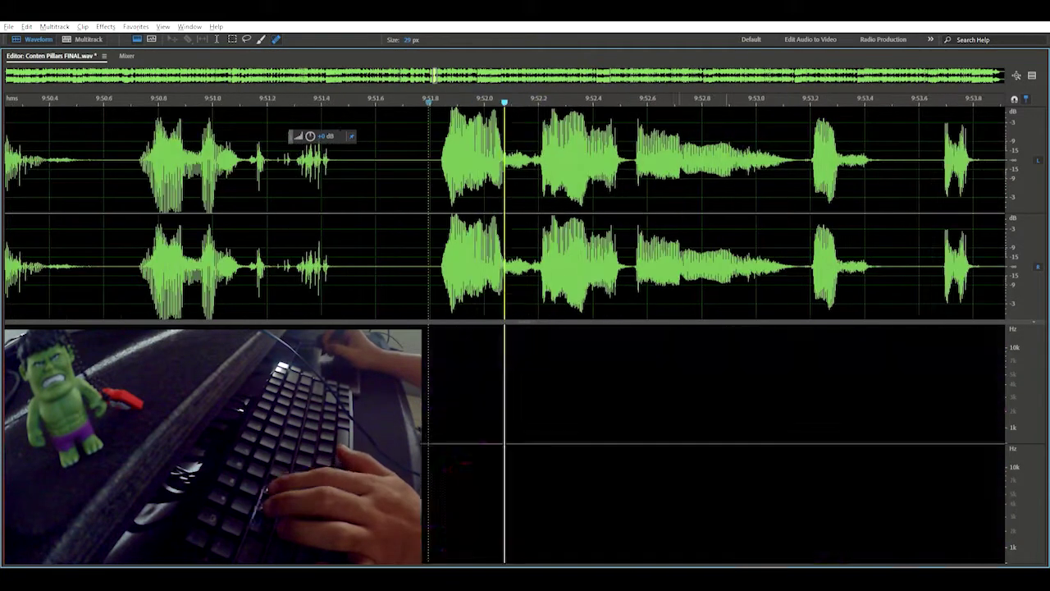
pyautogui.moveTo(392, 218); pyautogui.dragTo(425, 218)
pyautogui.press('Delete')
# Step: Delete the unwanted words between about 9:52.4 and 9:54.05 and replay the passage across the cut
pyautogui.click(601, 222)
pyautogui.scroll(1, 702, 246)
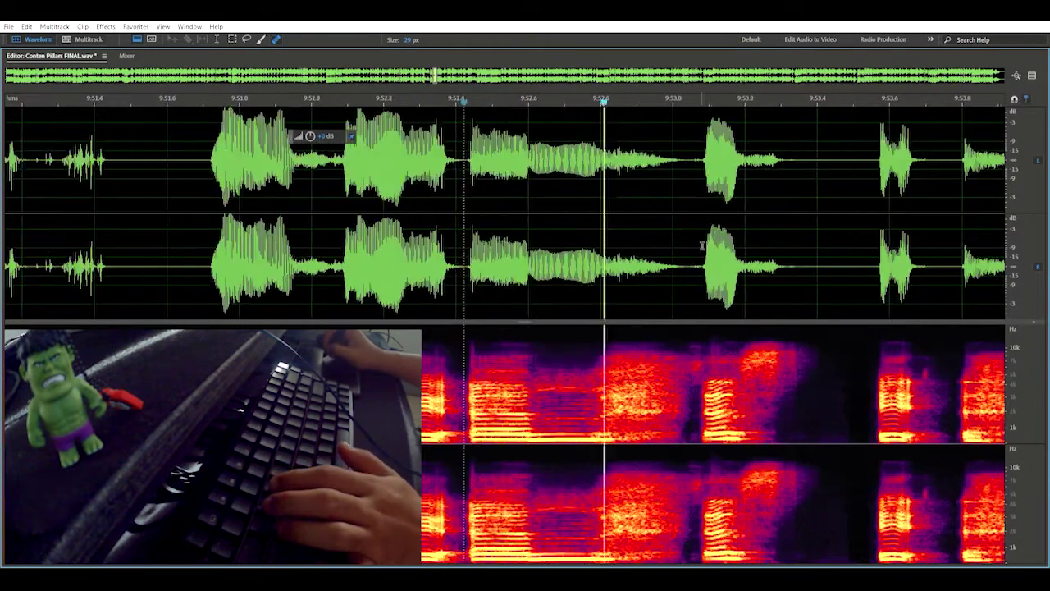
pyautogui.press('space')
pyautogui.press('space')
pyautogui.scroll(-1, 675, 252)
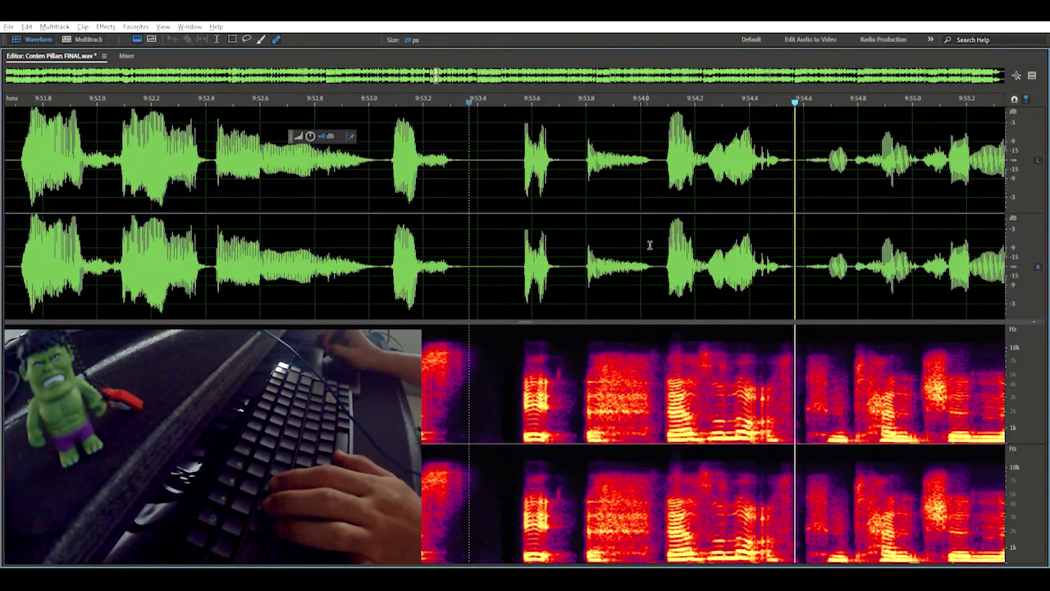
pyautogui.moveTo(654, 241); pyautogui.dragTo(211, 241)
pyautogui.press('Delete')
pyautogui.click(120, 229)
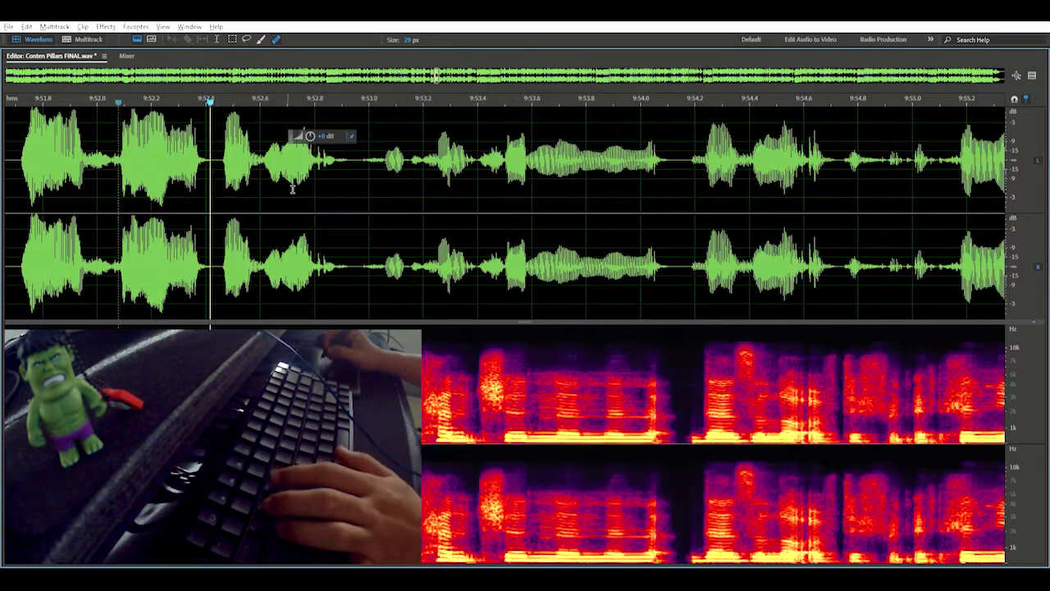
pyautogui.scroll(-1, 741, 210)
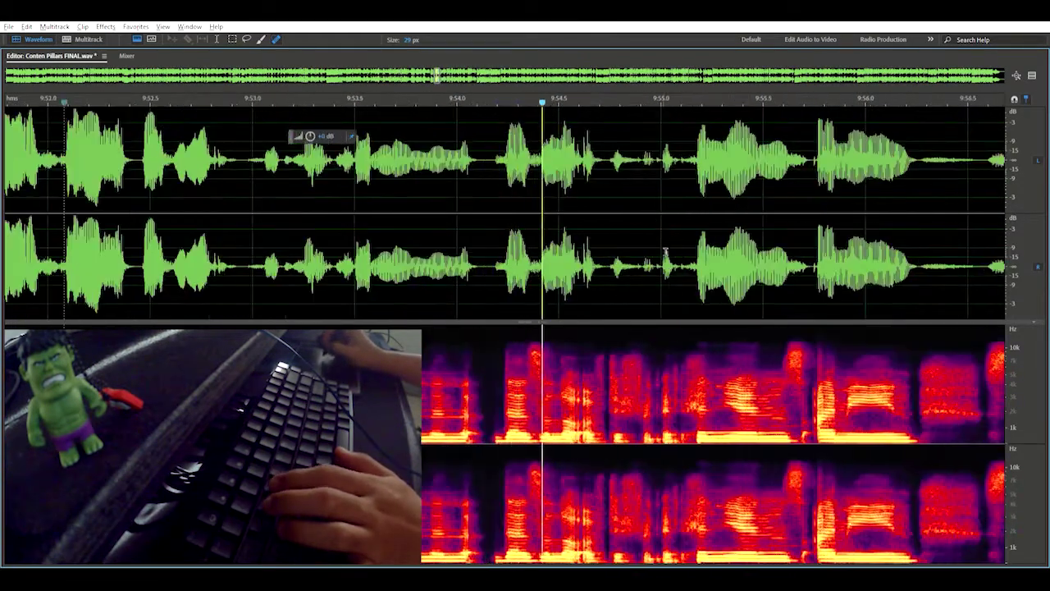
# Step: Review the speech from about 9:54.5 to 10:04 for remaining breaths, clicks and unwanted words
pyautogui.scroll(-2, 675, 216)
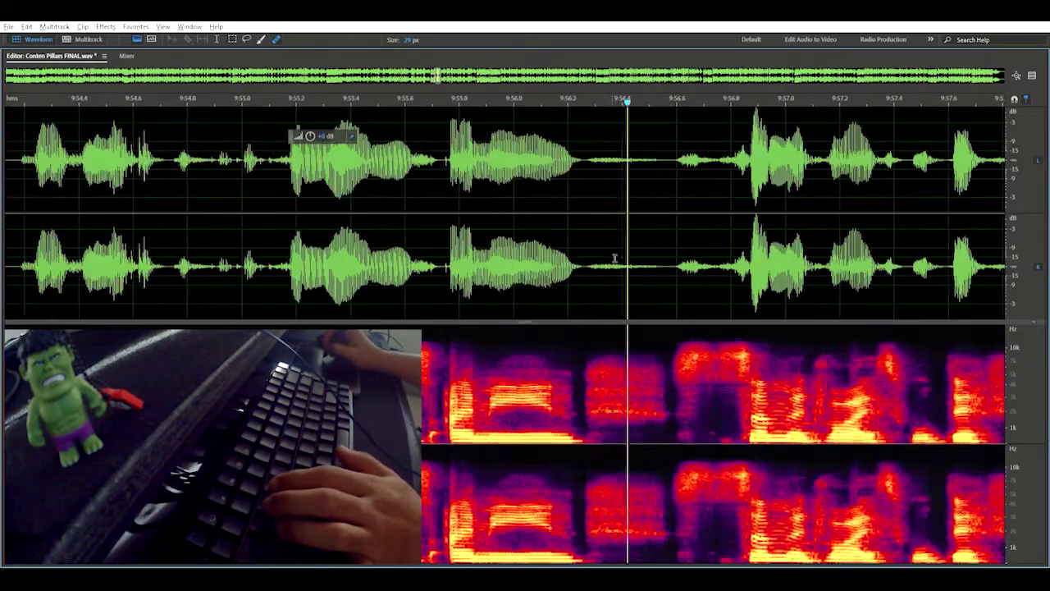
pyautogui.scroll(-1, 637, 232)
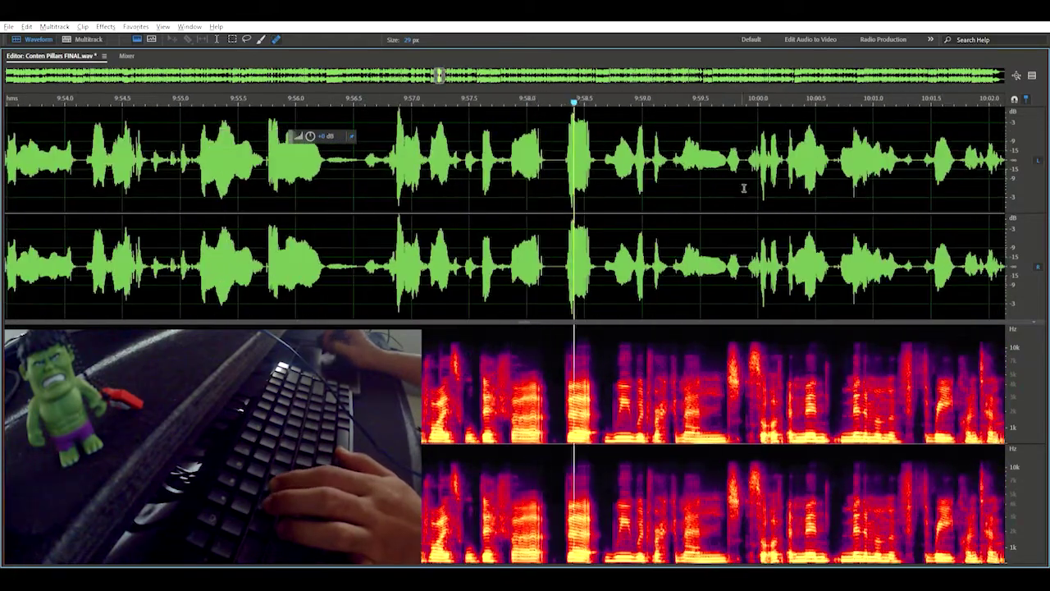
pyautogui.scroll(-1, 682, 174)
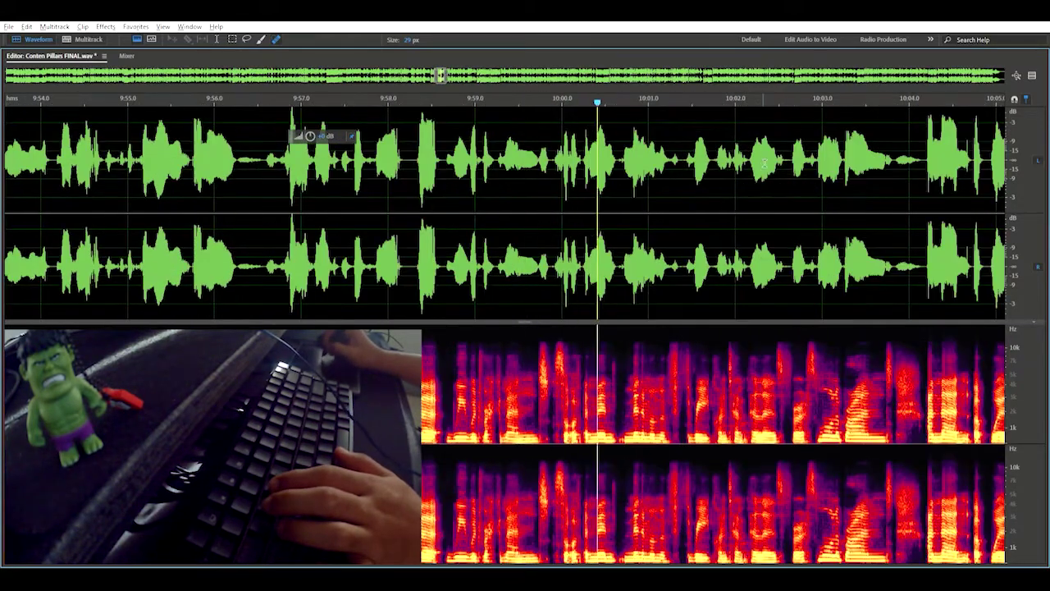
pyautogui.scroll(3, 544, 226)
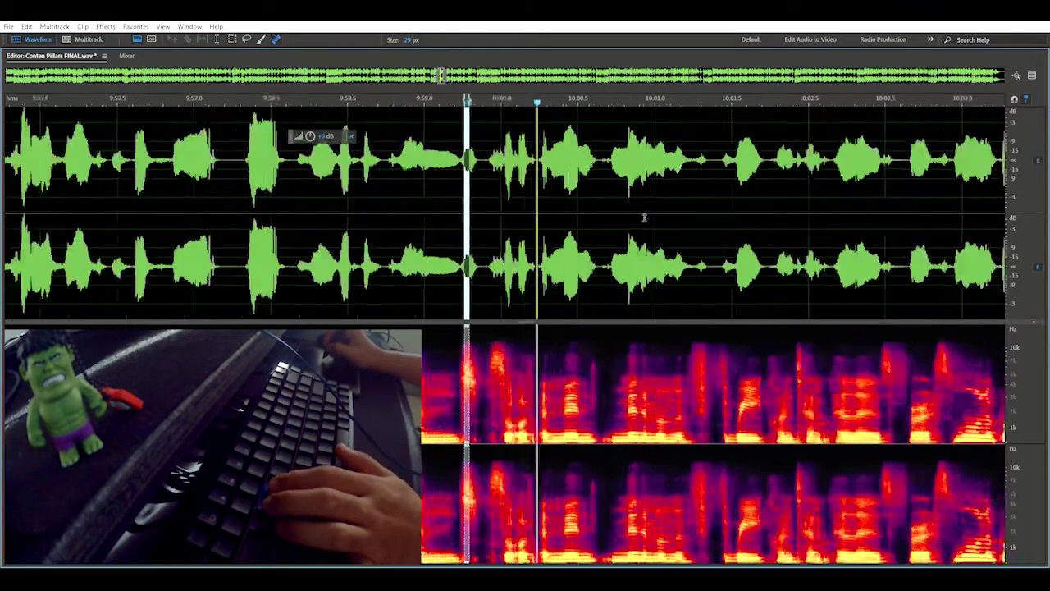
pyautogui.scroll(-1, 752, 219)
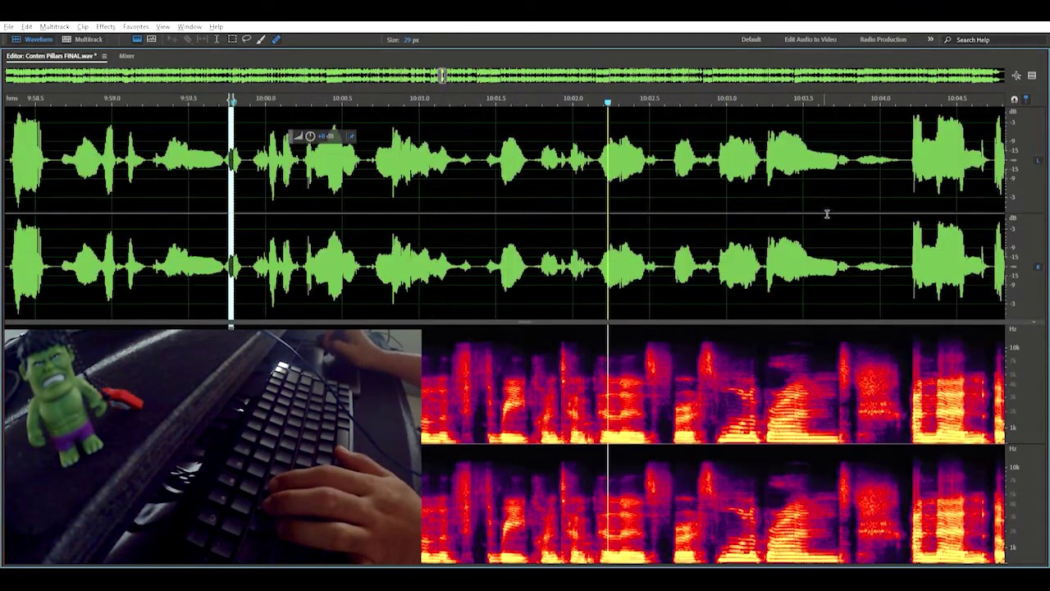
pyautogui.scroll(-1, 874, 170)
pyautogui.scroll(1, 655, 209)
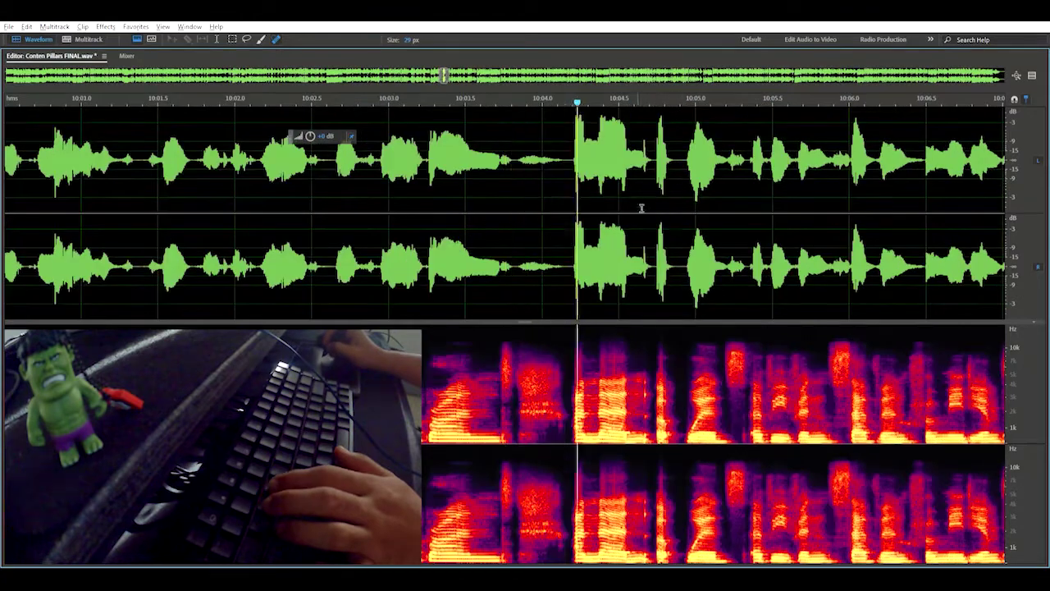
# Step: Tighten the silent pause around 10:08.3, after the breath
pyautogui.scroll(-1, 697, 167)
pyautogui.scroll(-1, 812, 156)
pyautogui.moveTo(774, 252); pyautogui.dragTo(779, 217)
pyautogui.press('Delete')
pyautogui.press('Delete')
pyautogui.scroll(2, 800, 182)
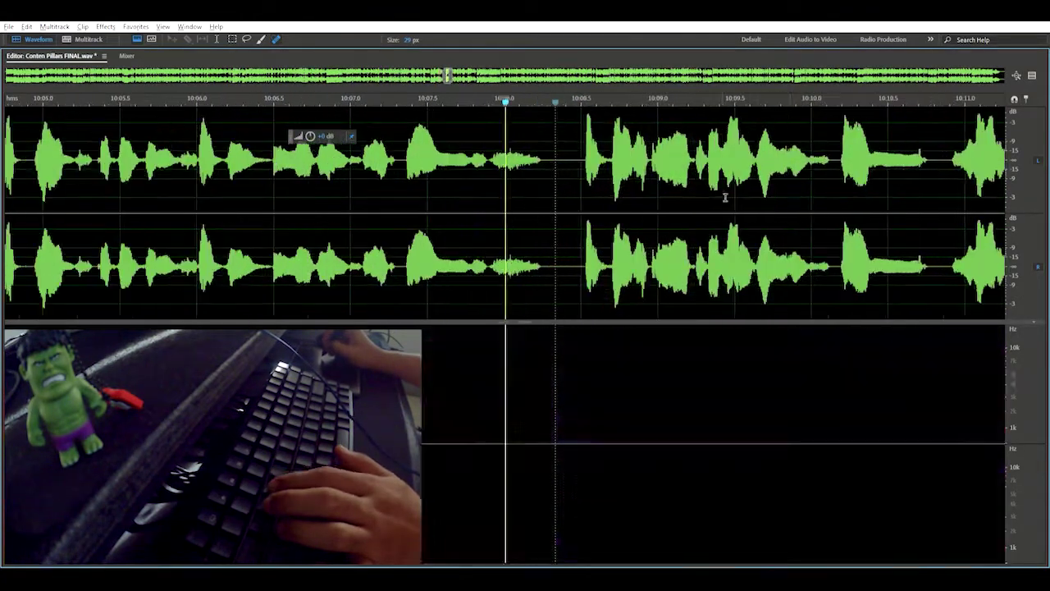
# Step: Delete the word between about 10:10.2 and 10:10.75 and tighten the silent pause after about 10:11.0
pyautogui.scroll(2, 575, 234)
pyautogui.scroll(1, 698, 221)
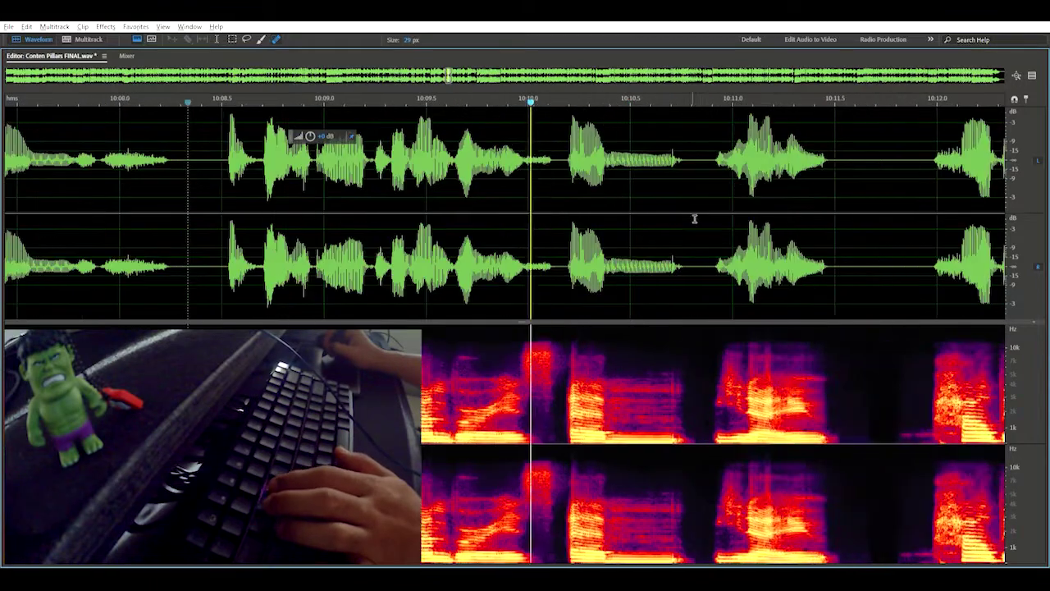
pyautogui.press('Delete')
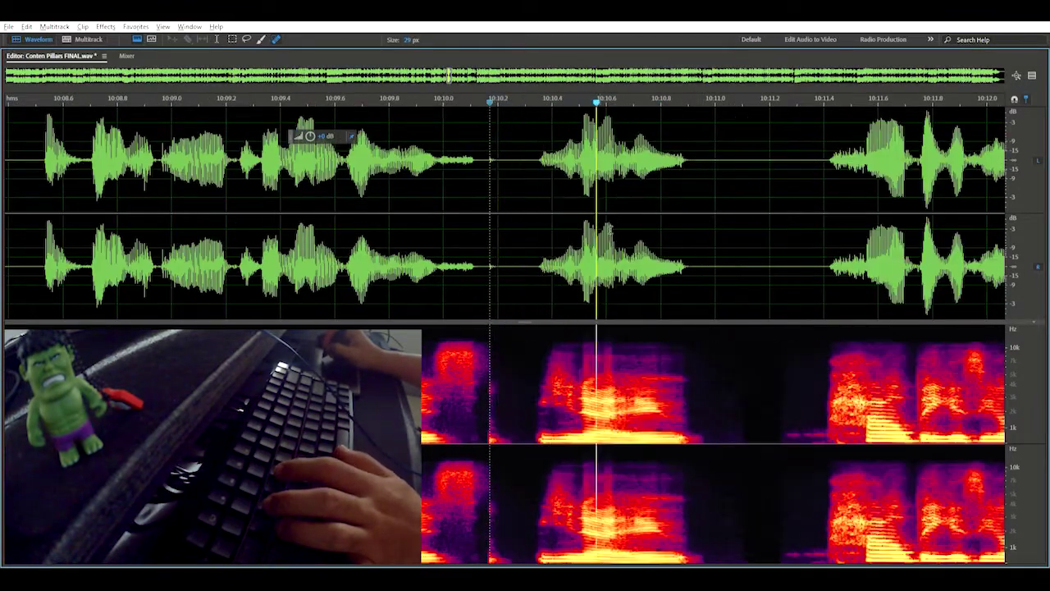
pyautogui.moveTo(717, 220); pyautogui.dragTo(842, 238)
pyautogui.press('Delete')
pyautogui.press('Delete')
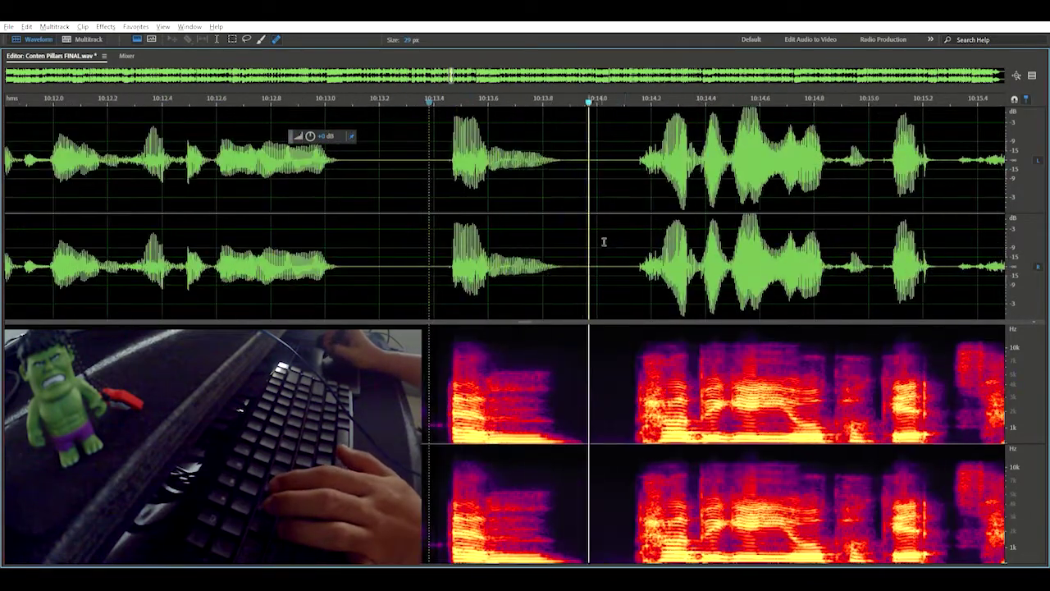
# Step: Delete the word between about 10:13.4 and 10:14.1 and listen to the speech that follows
pyautogui.moveTo(617, 238); pyautogui.dragTo(444, 319)
pyautogui.press('Delete')
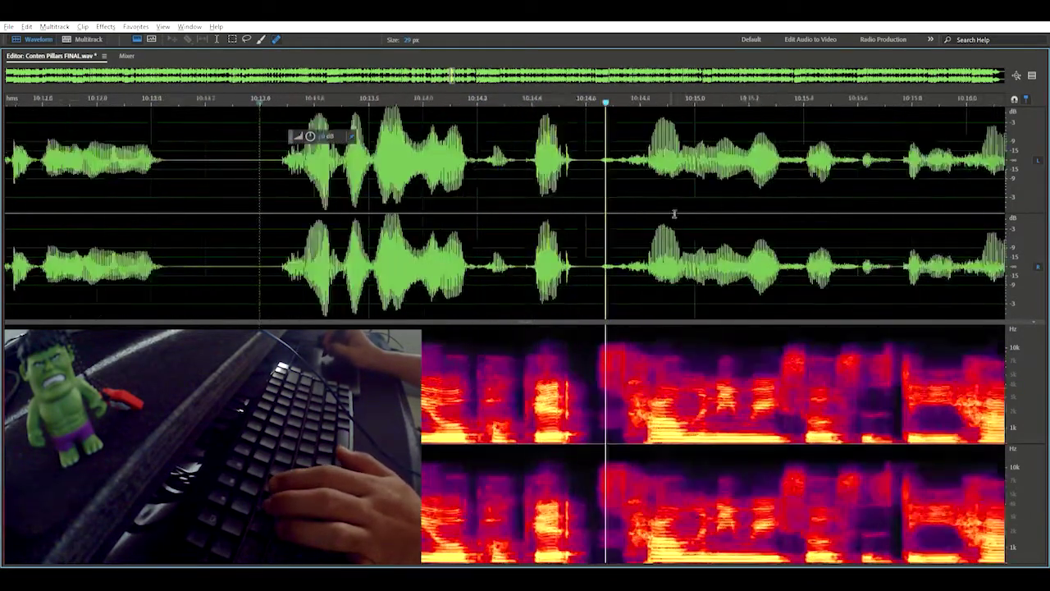
pyautogui.scroll(-2, 759, 194)
pyautogui.scroll(1, 762, 194)
pyautogui.scroll(-1, 756, 185)
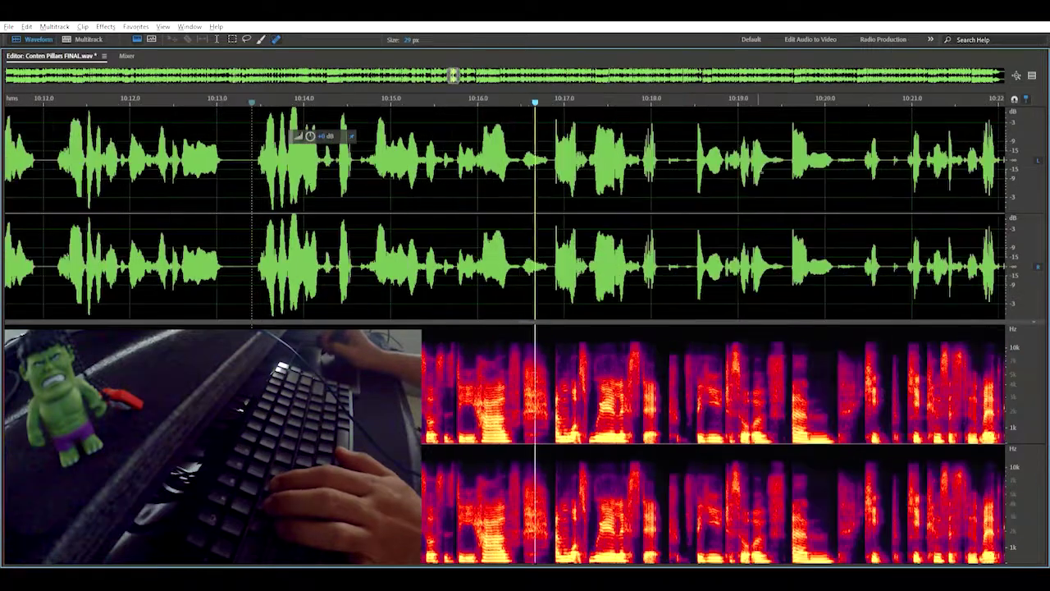
# Step: Delete the word between about 10:19.6 and 10:20.1 and the breath left directly behind it
pyautogui.scroll(1, 665, 185)
pyautogui.scroll(3, 662, 186)
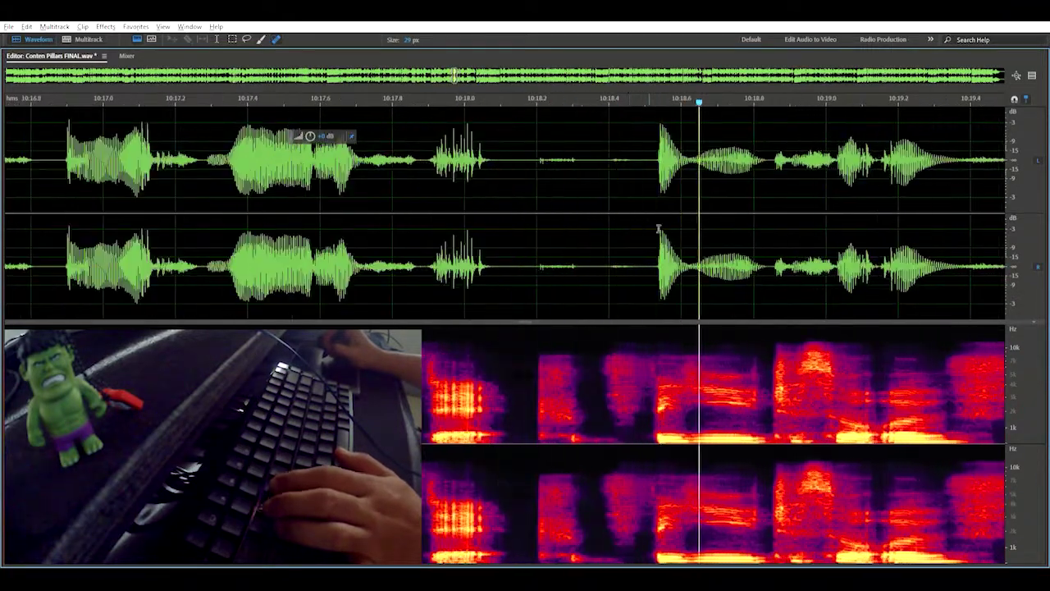
pyautogui.scroll(-2, 771, 214)
pyautogui.scroll(1, 751, 238)
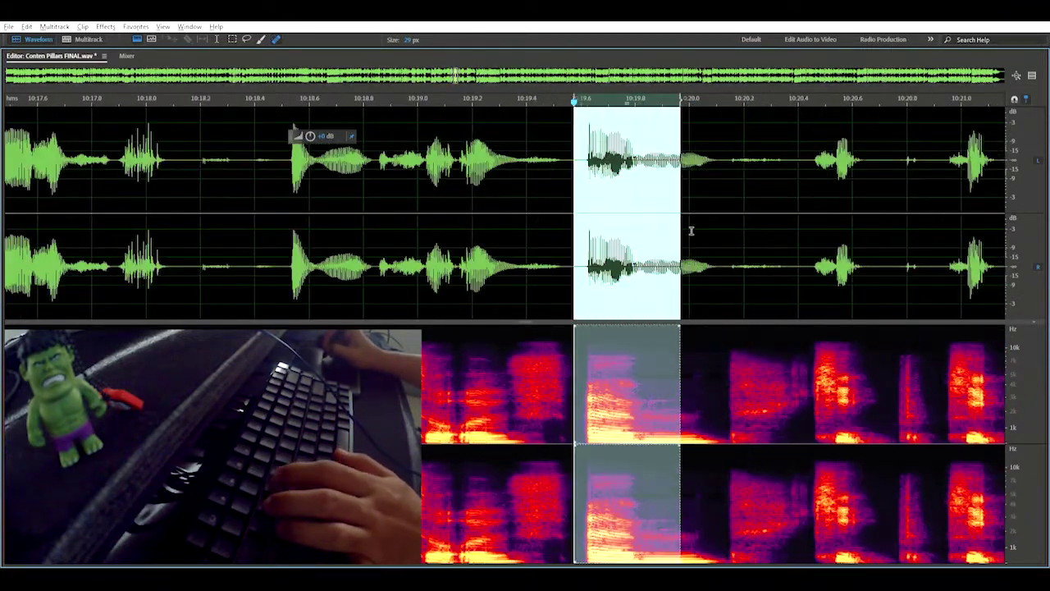
pyautogui.moveTo(691, 231); pyautogui.dragTo(712, 230)
pyautogui.press('Delete')
pyautogui.moveTo(567, 233); pyautogui.dragTo(618, 219)
pyautogui.press('Delete')
# Step: Auto-heal the sliver at the cut between about 10:19.55 and 10:19.6 and play on
pyautogui.moveTo(567, 244); pyautogui.dragTo(583, 234)
pyautogui.hotkey('ctrl', 'u')
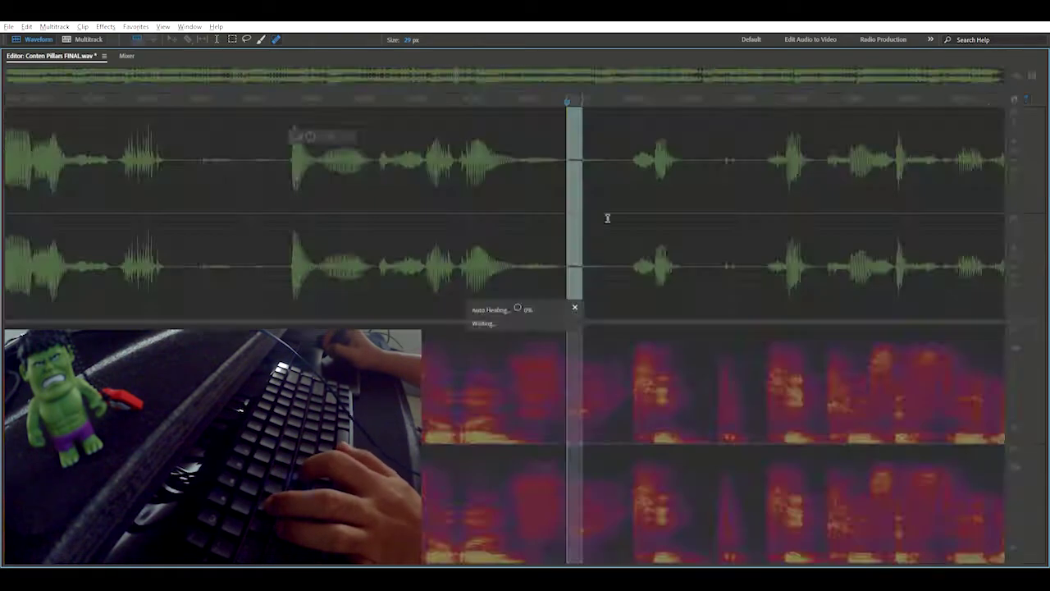
pyautogui.press('space')
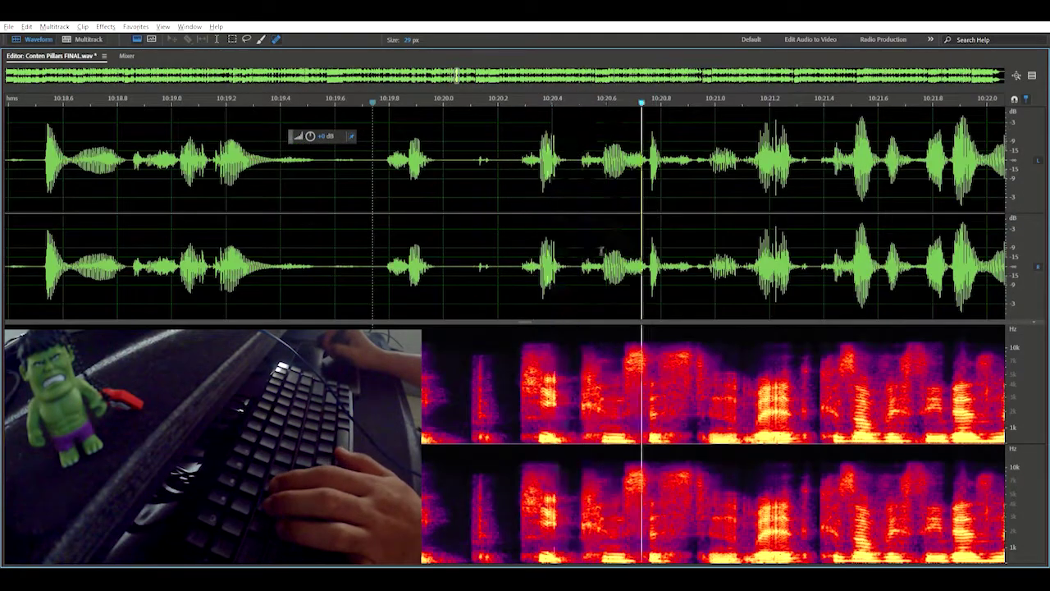
# Step: Delete the word between about 10:19.75 and 10:20.25 together with the gap behind it and play on
pyautogui.click(505, 240)
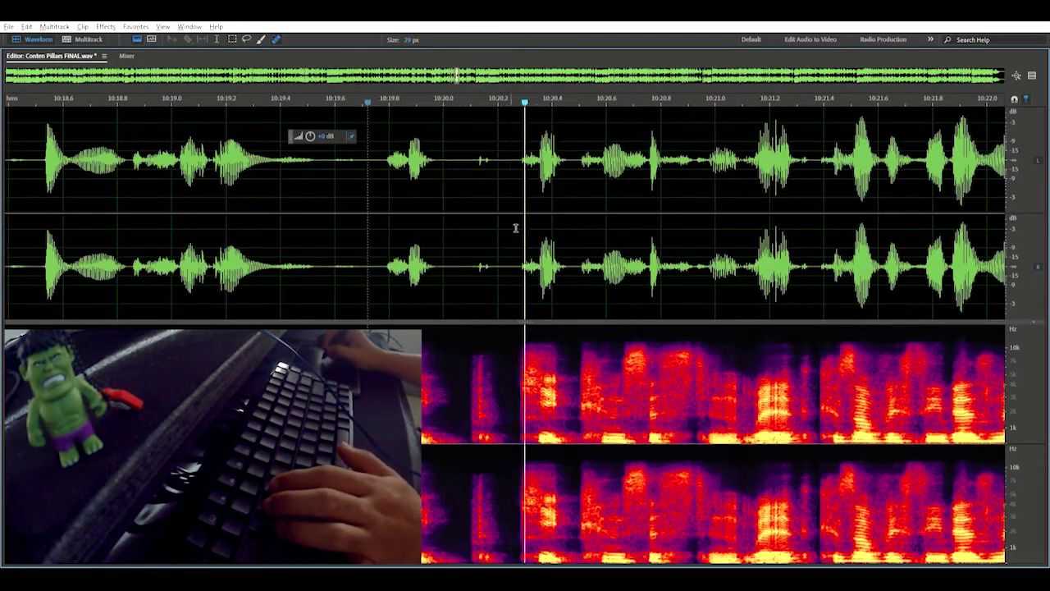
pyautogui.moveTo(405, 238); pyautogui.dragTo(512, 234)
pyautogui.press('Delete')
pyautogui.press('space')
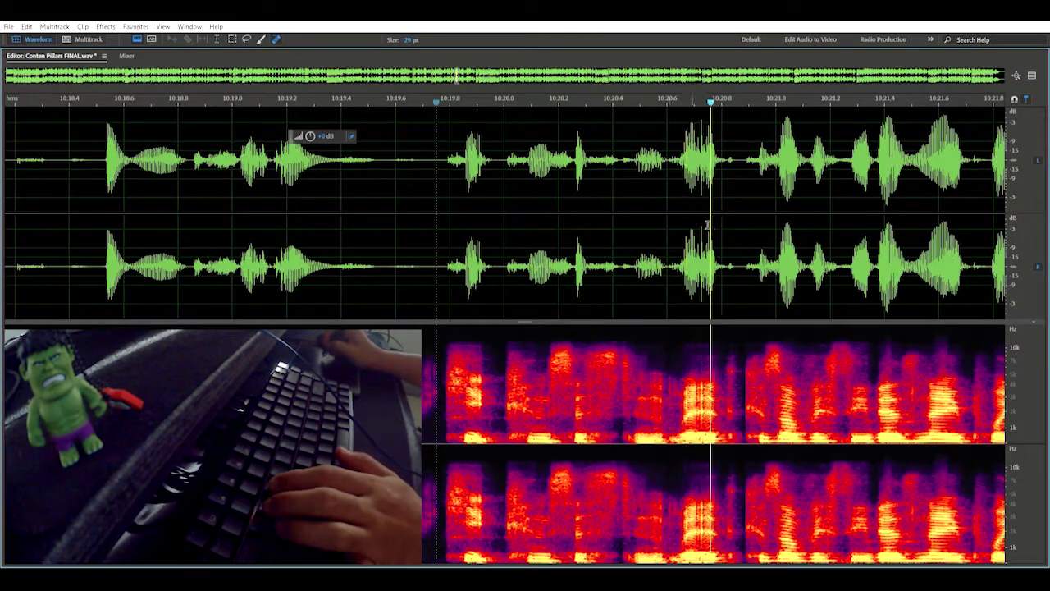
# Step: Delete the faint sounds and pause between about 10:26.25 and 10:26.45
pyautogui.scroll(-1, 710, 222)
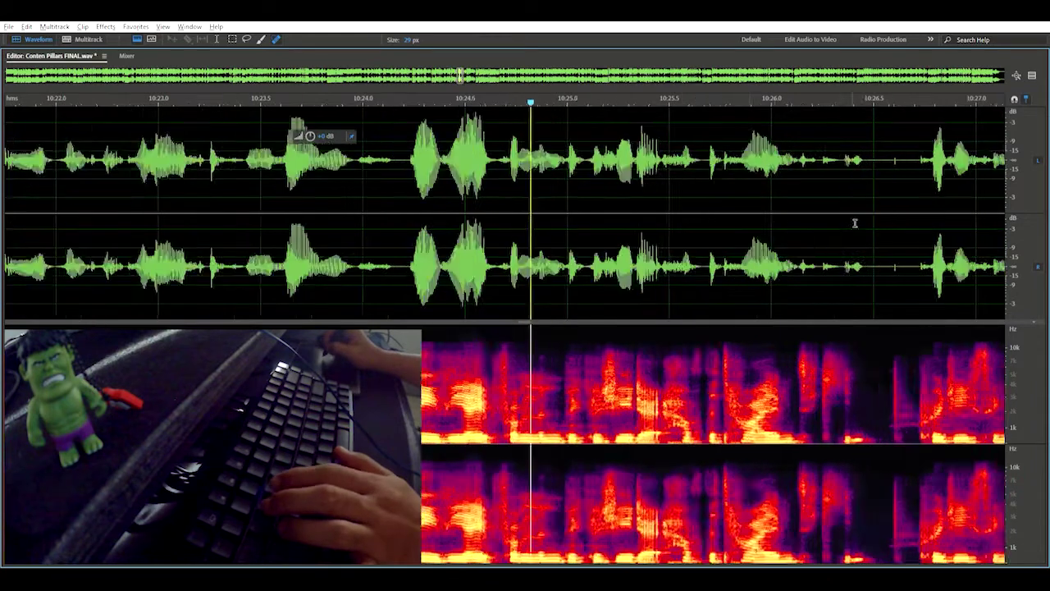
pyautogui.scroll(1, 785, 253)
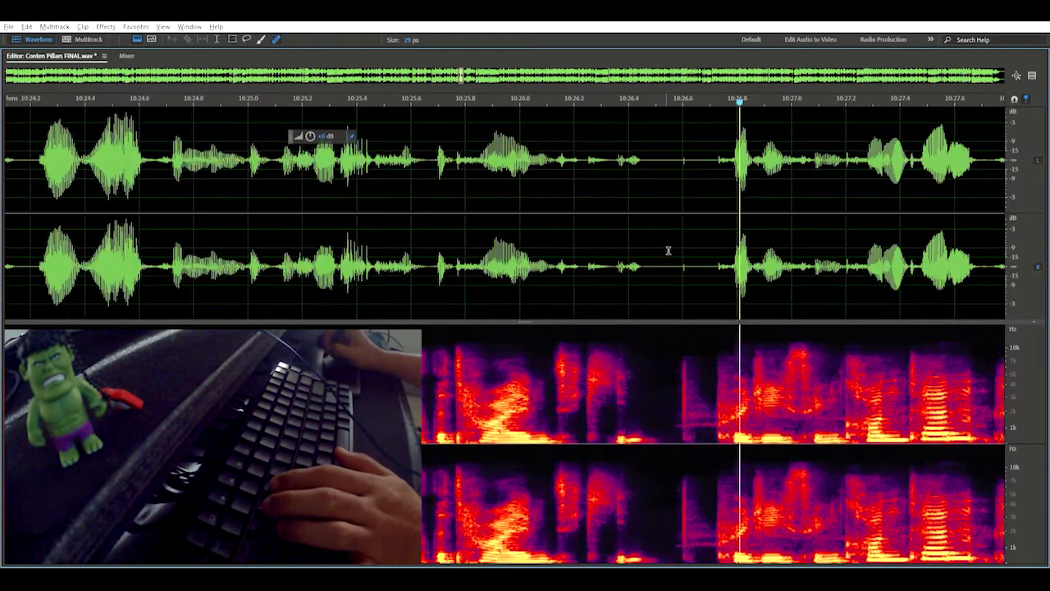
pyautogui.click(668, 250)
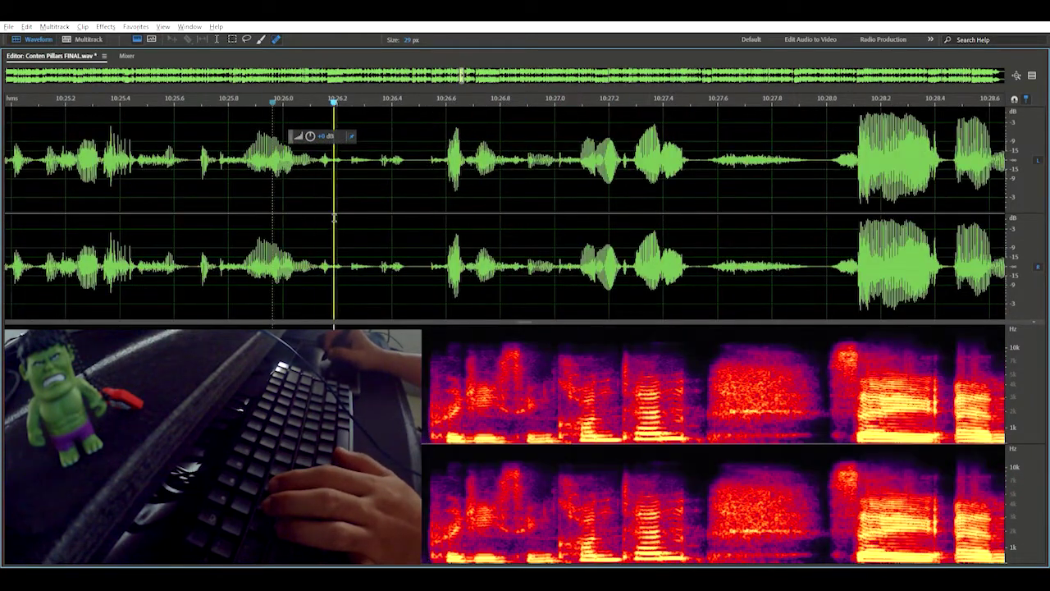
pyautogui.moveTo(347, 242); pyautogui.dragTo(411, 242)
pyautogui.press('Delete')
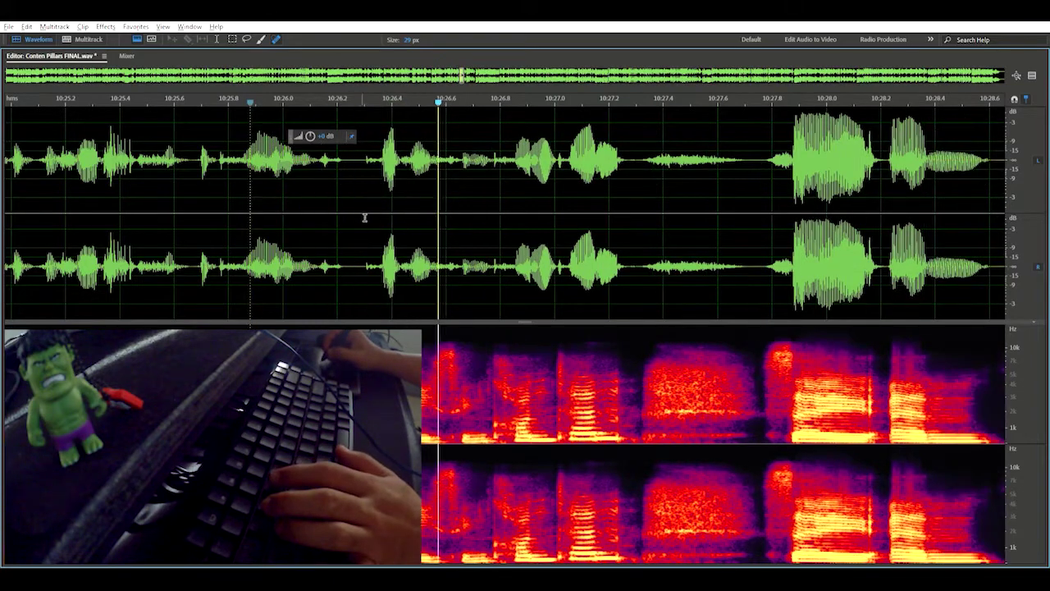
# Step: Lower the breath between about 10:27.3 and 10:27.7 and listen from directly behind it
pyautogui.scroll(1, 697, 183)
pyautogui.moveTo(506, 247); pyautogui.dragTo(665, 210)
pyautogui.hotkey('ctrl', 'r')
pyautogui.click(682, 183)
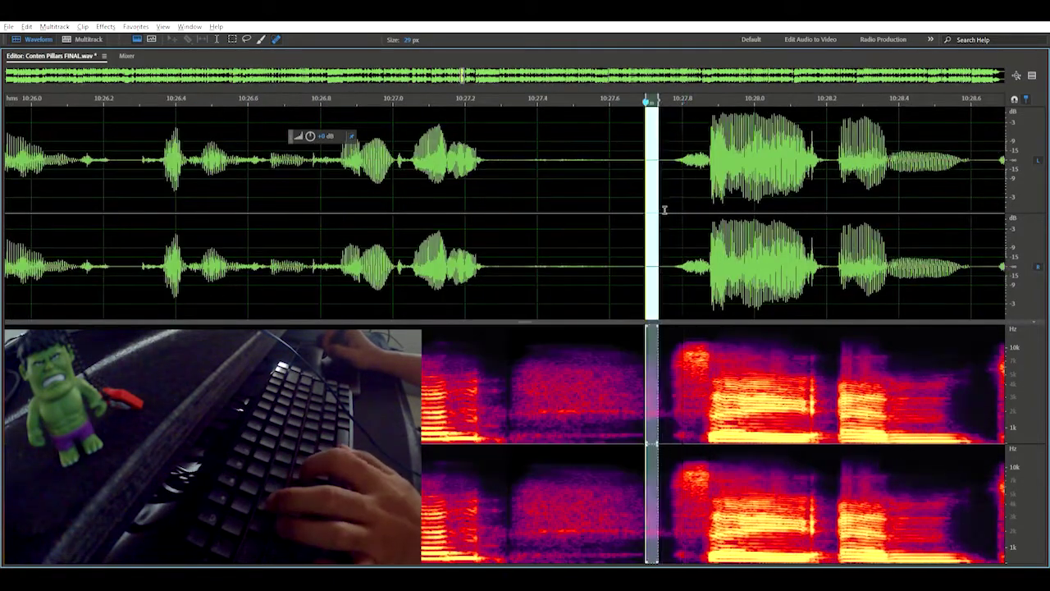
pyautogui.press('Delete')
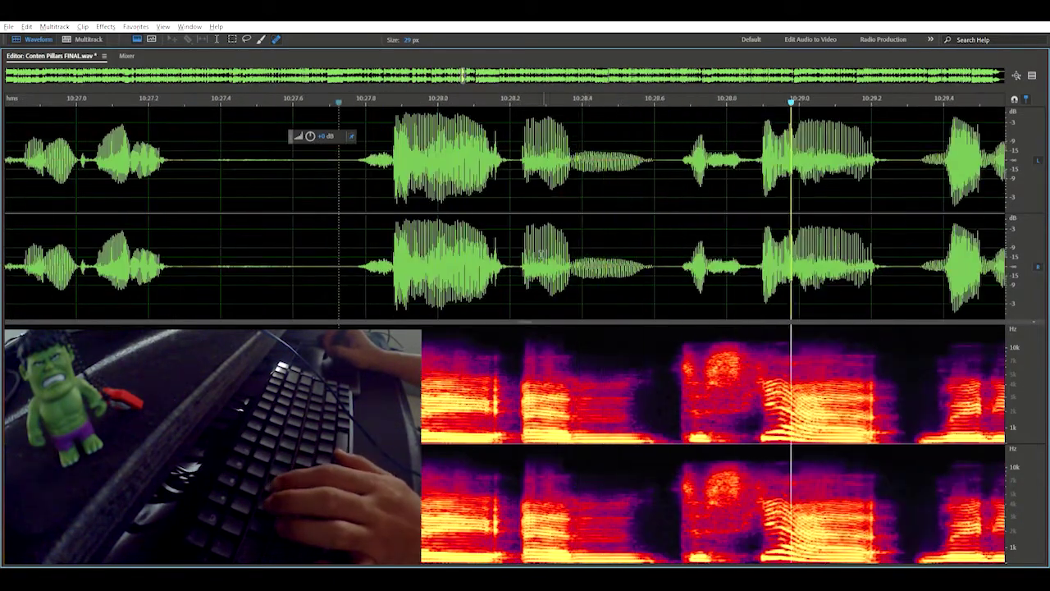
# Step: Delete the word between about 10:28.2 and 10:28.55 and listen to the speech that follows
pyautogui.moveTo(515, 183); pyautogui.dragTo(637, 183)
pyautogui.press('Delete')
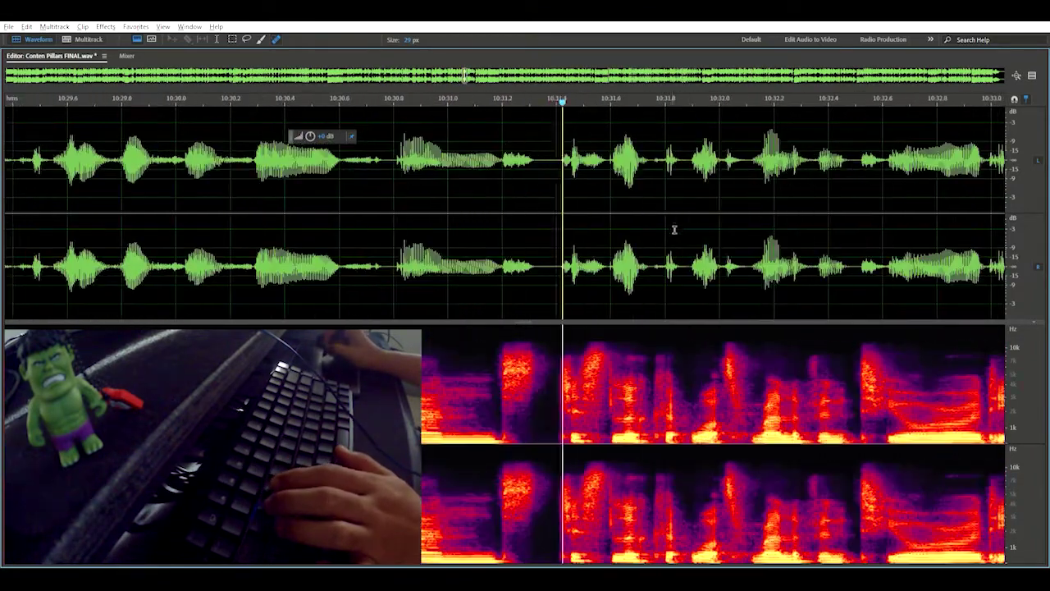
pyautogui.scroll(-1, 691, 230)
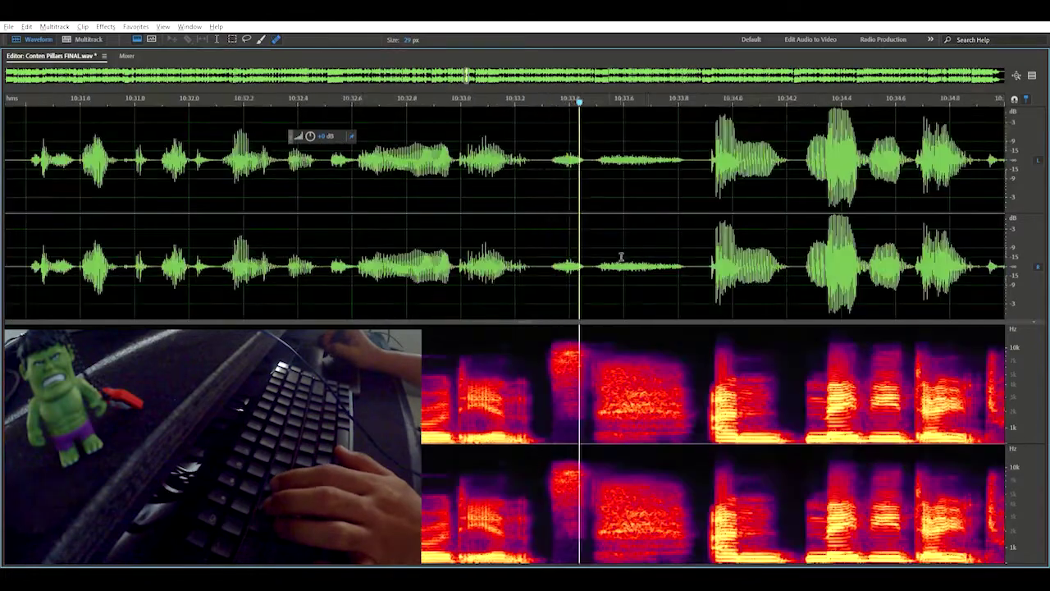
# Step: Lower the breath between about 10:33.5 and 10:33.85 and play on from there
pyautogui.moveTo(592, 256); pyautogui.dragTo(697, 224)
pyautogui.hotkey('ctrl', 'u')
pyautogui.click(701, 189)
pyautogui.press('space')
pyautogui.scroll(-1, 701, 188)
pyautogui.scroll(1, 612, 209)
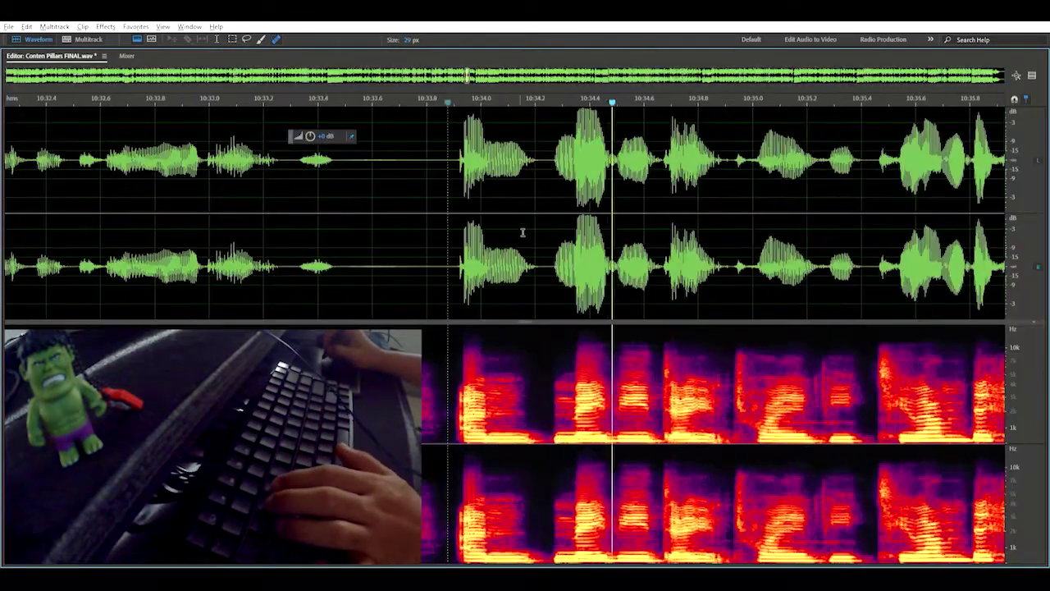
# Step: Delete the word between about 10:36.5 and 10:37.1, and the word and breath that close up behind it
pyautogui.scroll(-1, 624, 222)
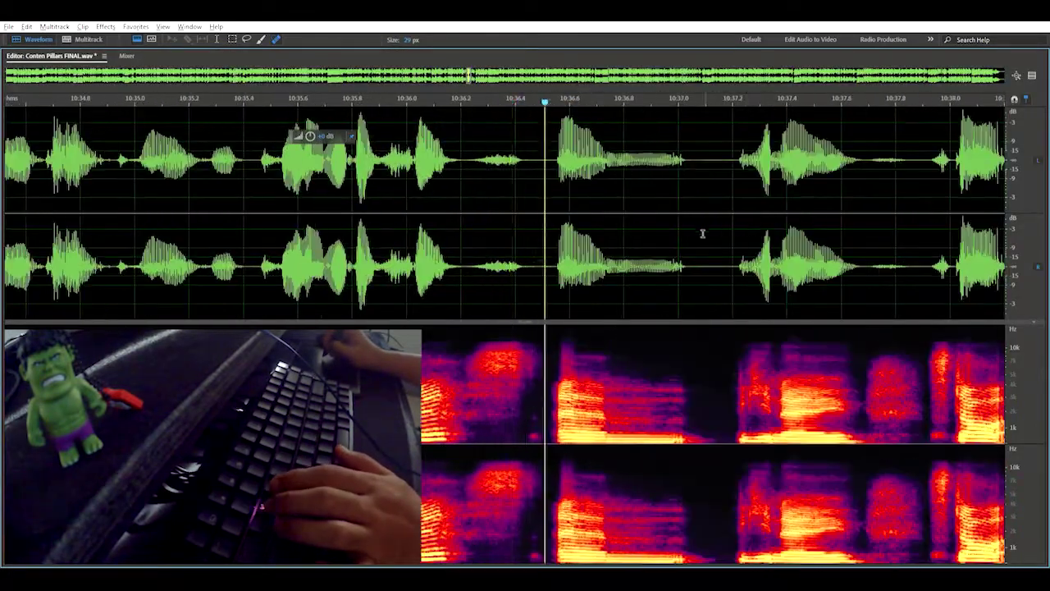
pyautogui.press('Delete')
pyautogui.press('space')
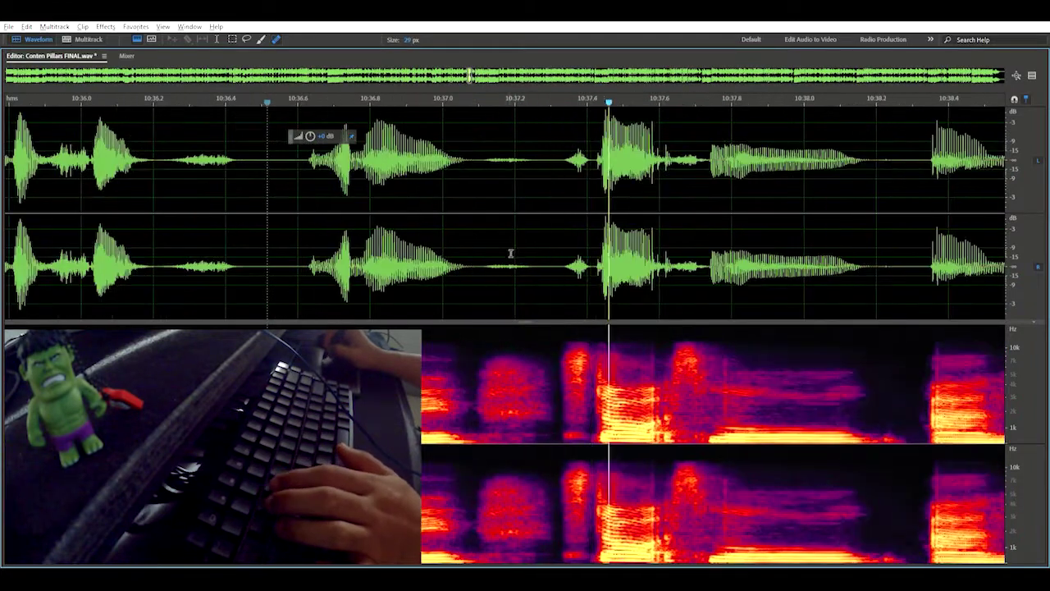
pyautogui.moveTo(545, 252); pyautogui.dragTo(274, 238)
pyautogui.press('Delete')
pyautogui.press('space')
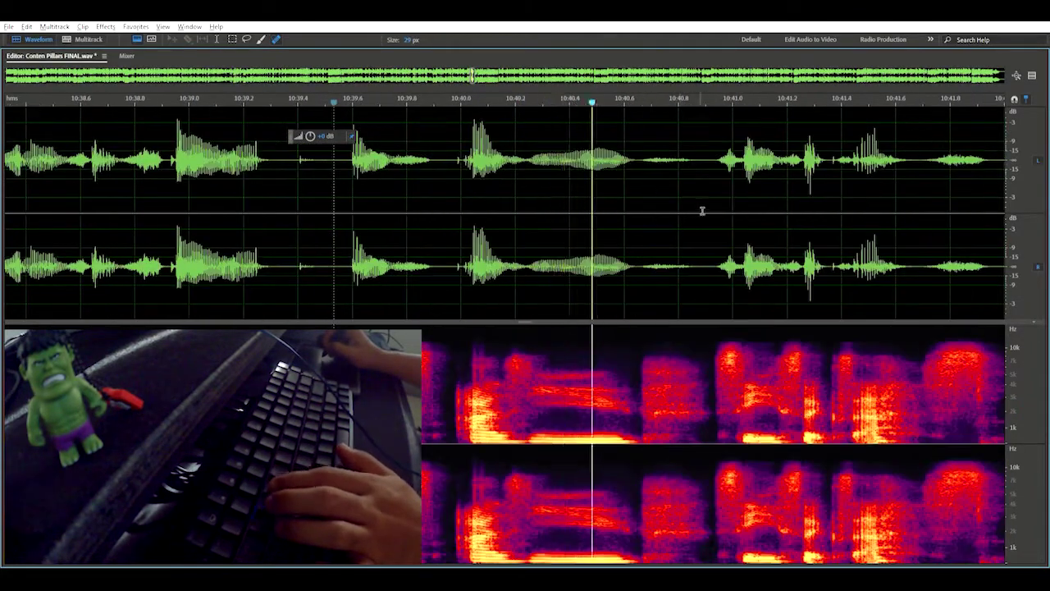
# Step: Delete the breath and pause between about 10:42.75 and 10:43.75 and tighten the remaining gap
pyautogui.scroll(-2, 862, 223)
pyautogui.moveTo(643, 233); pyautogui.dragTo(797, 229)
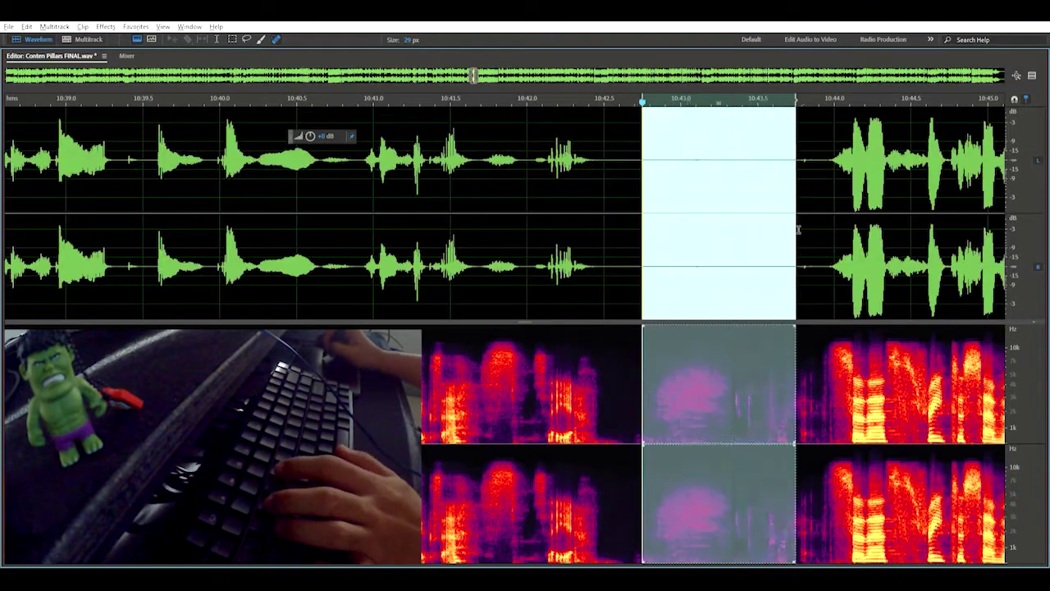
pyautogui.press('Delete')
pyautogui.press('Delete')
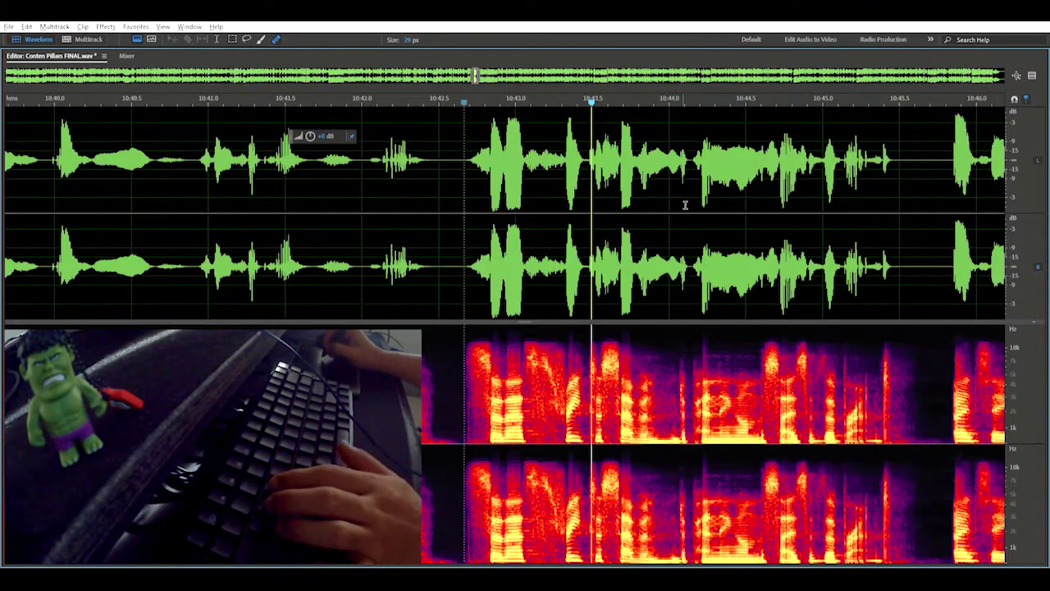
# Step: Tighten the silent pauses between about 10:45.65 and 10:45.8 and between about 10:46.8 and 10:47.0
pyautogui.moveTo(792, 238); pyautogui.dragTo(826, 197)
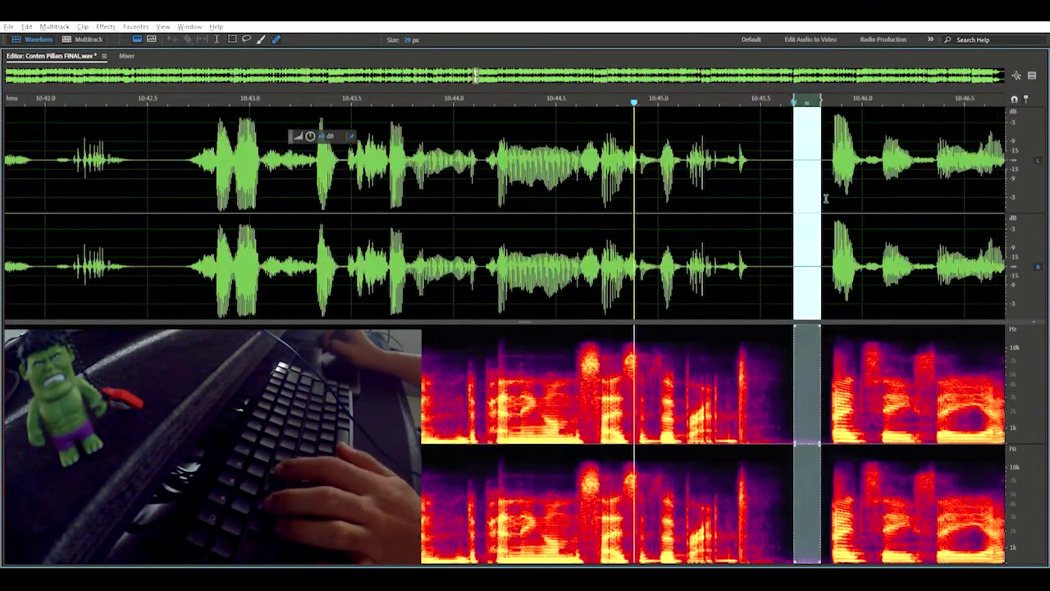
pyautogui.press('Delete')
pyautogui.moveTo(847, 237); pyautogui.dragTo(893, 236)
pyautogui.press('Delete')
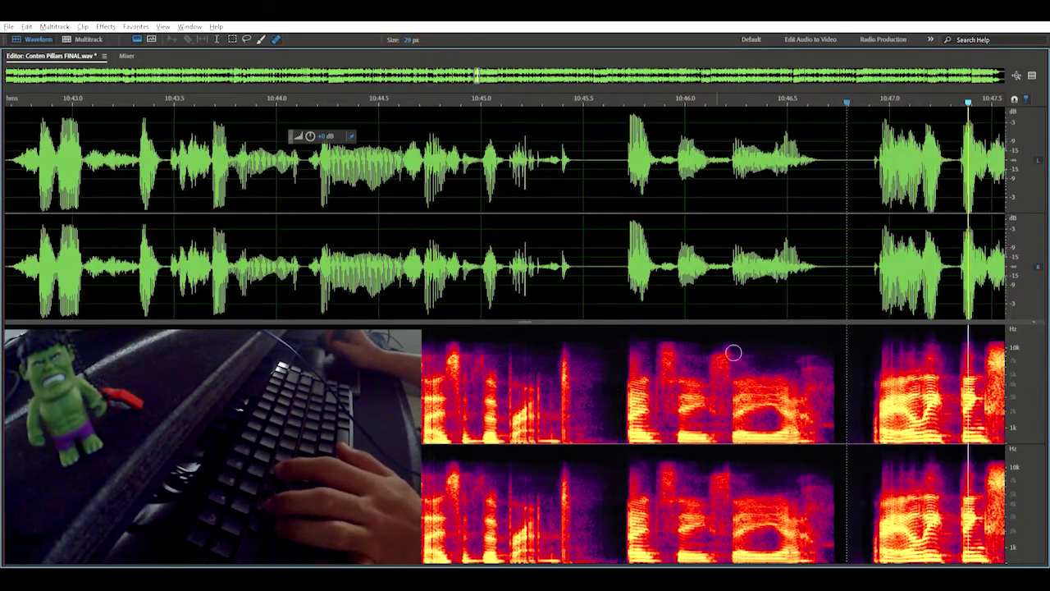
# Step: Delete the word between about 10:48.65 and 10:49.05 and listen to the speech behind the cut
pyautogui.scroll(-1, 752, 206)
pyautogui.scroll(2, 495, 272)
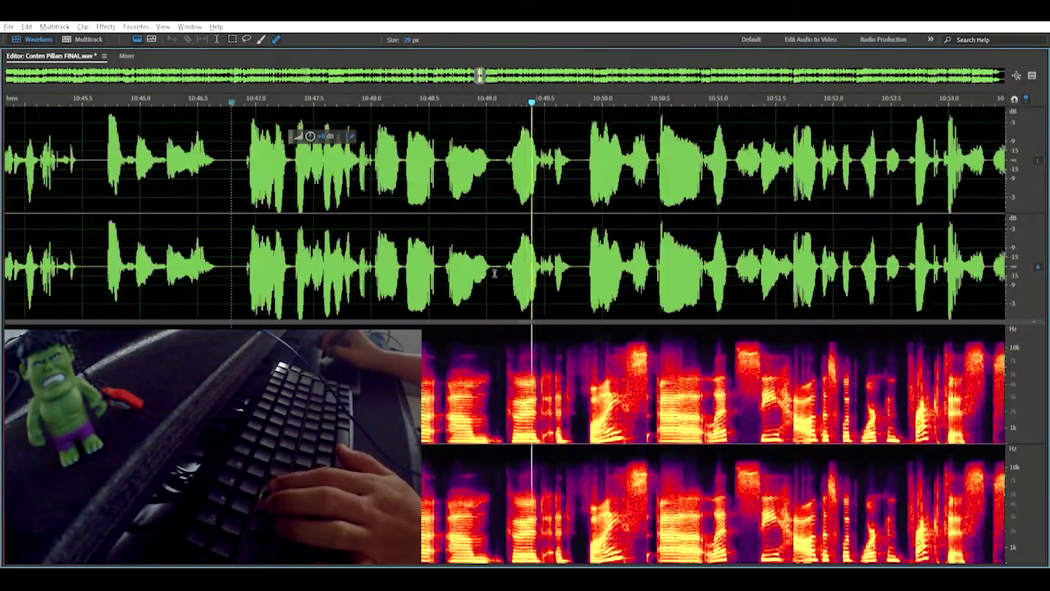
pyautogui.moveTo(386, 249); pyautogui.dragTo(457, 212)
pyautogui.press('Delete')
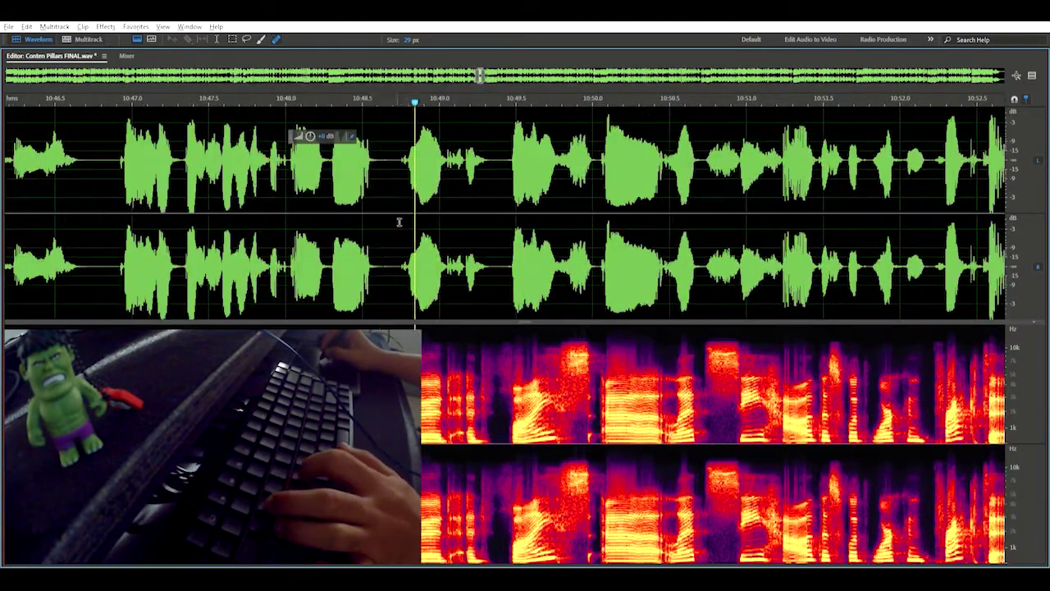
pyautogui.click(408, 209)
pyautogui.press('space')
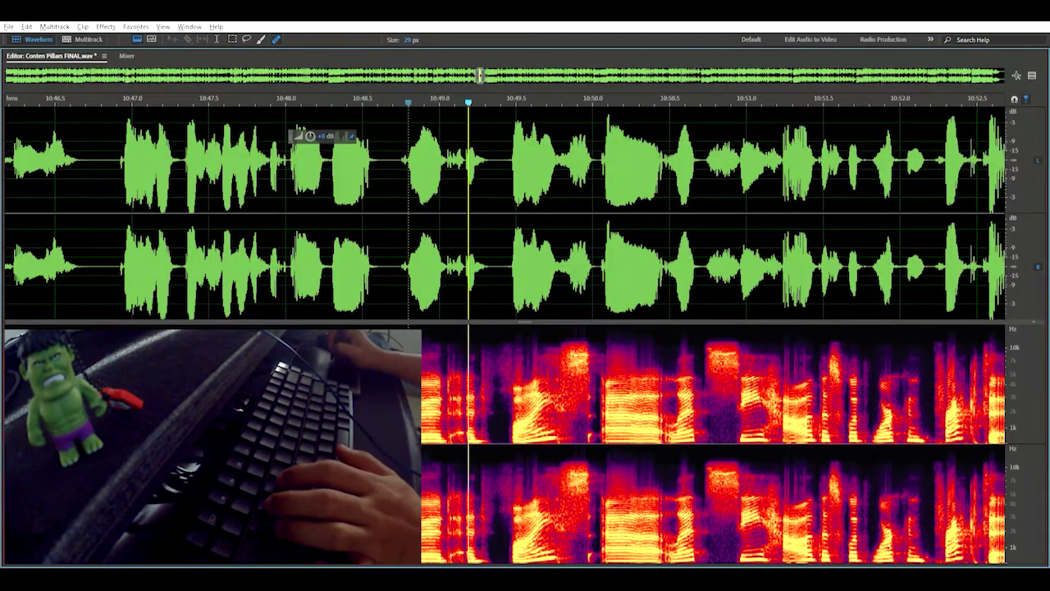
# Step: Replay the speech from about 10:46.8 and listen on to about 11:00 for words or breaths that need editing
pyautogui.click(97, 249)
pyautogui.press('space')
pyautogui.scroll(-1, 459, 247)
pyautogui.scroll(1, 492, 247)
pyautogui.scroll(1, 701, 224)
pyautogui.press('space')
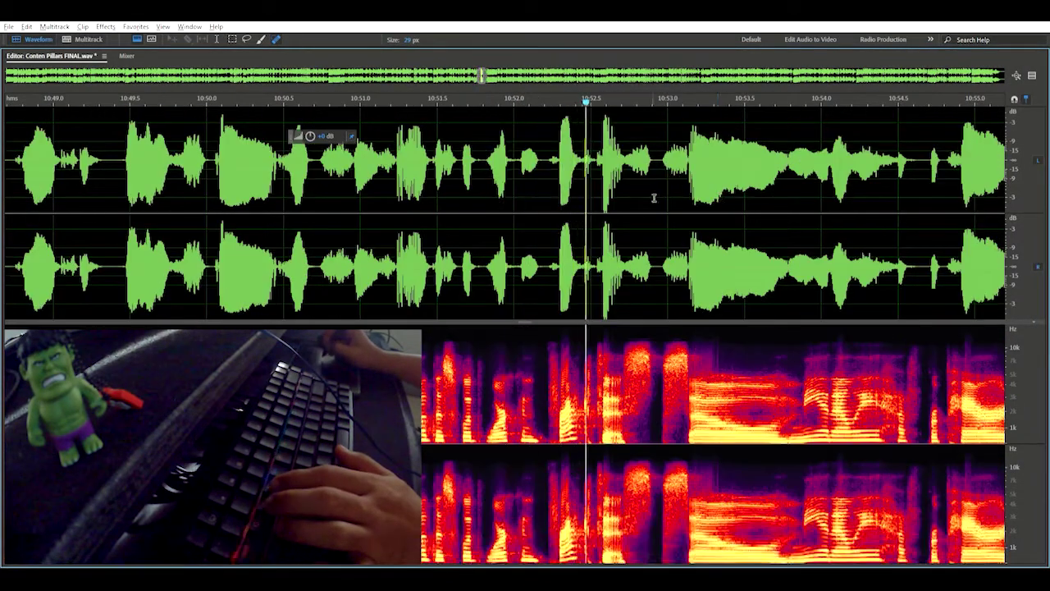
pyautogui.scroll(-1, 654, 197)
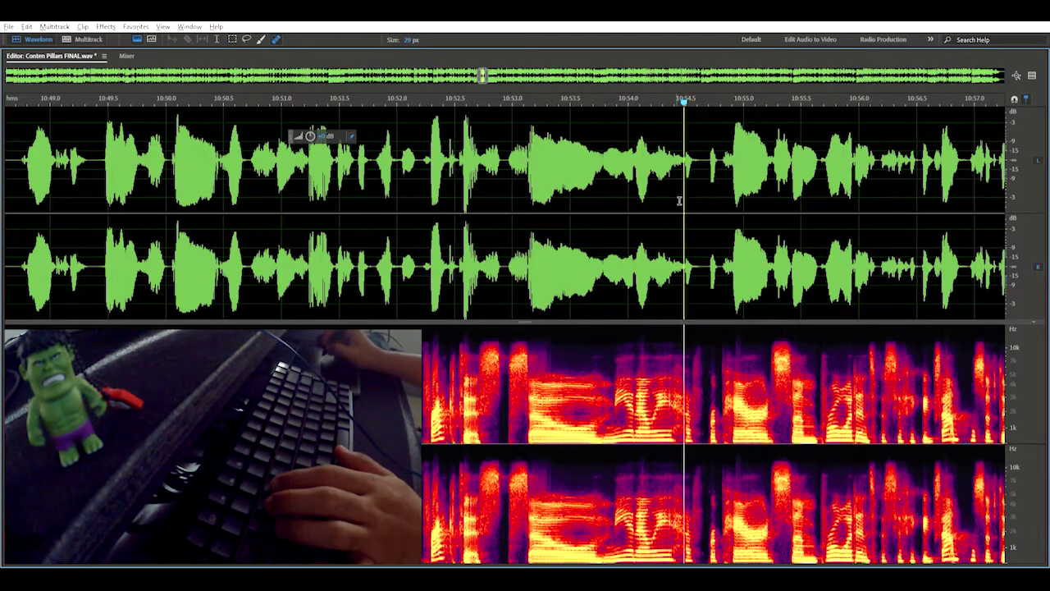
pyautogui.scroll(-1, 699, 246)
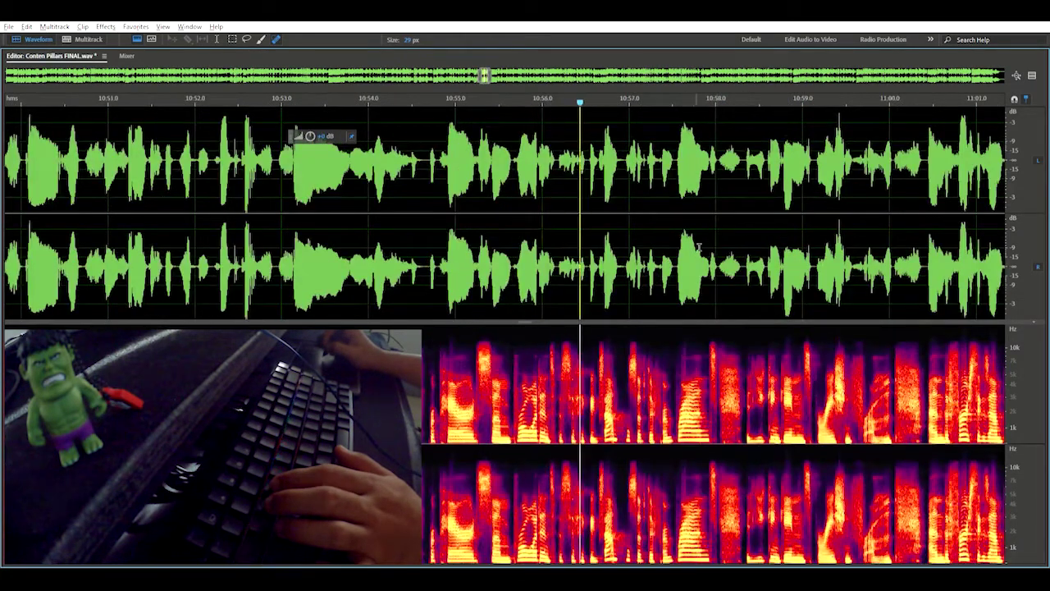
pyautogui.scroll(-1, 741, 216)
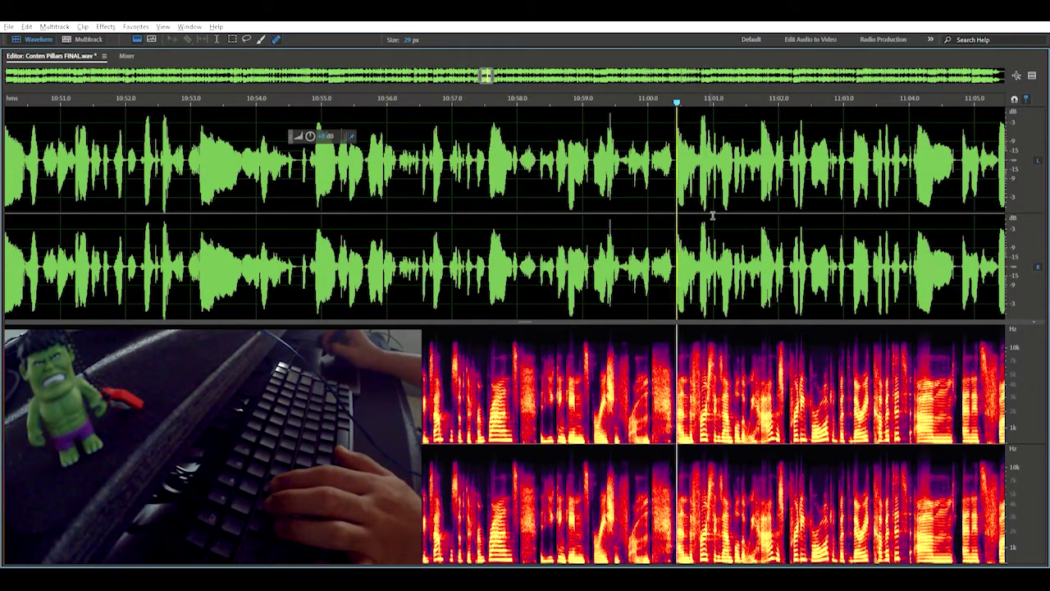
# Step: Lower the breath between about 11:00.05 and 11:00.4 and replay the passage from about 10:59.6
pyautogui.scroll(2, 713, 216)
pyautogui.press('space')
pyautogui.click(416, 255)
pyautogui.click(457, 240)
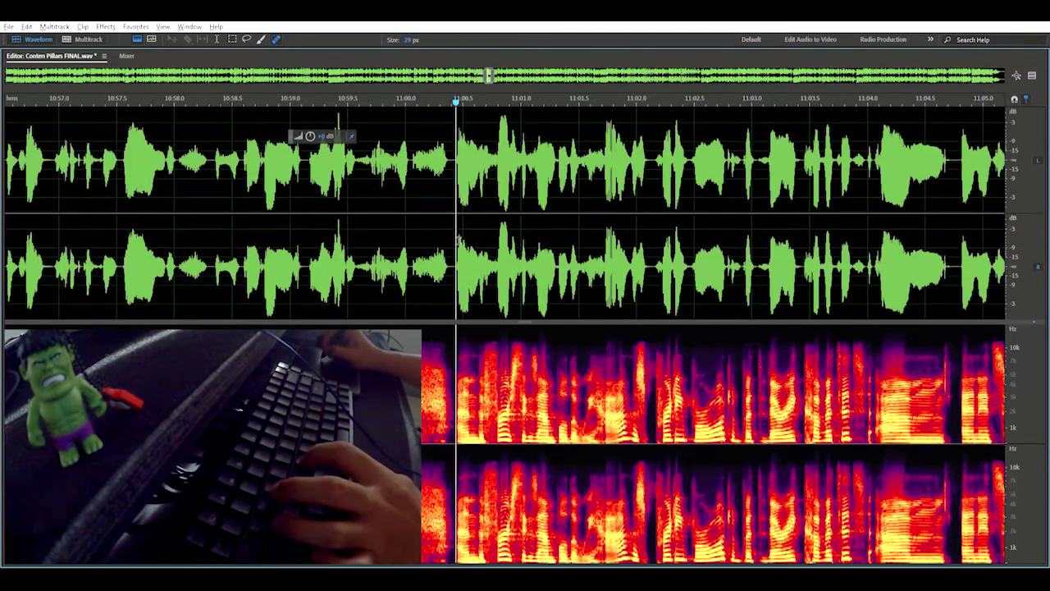
pyautogui.moveTo(449, 239); pyautogui.dragTo(410, 243)
pyautogui.press('s')
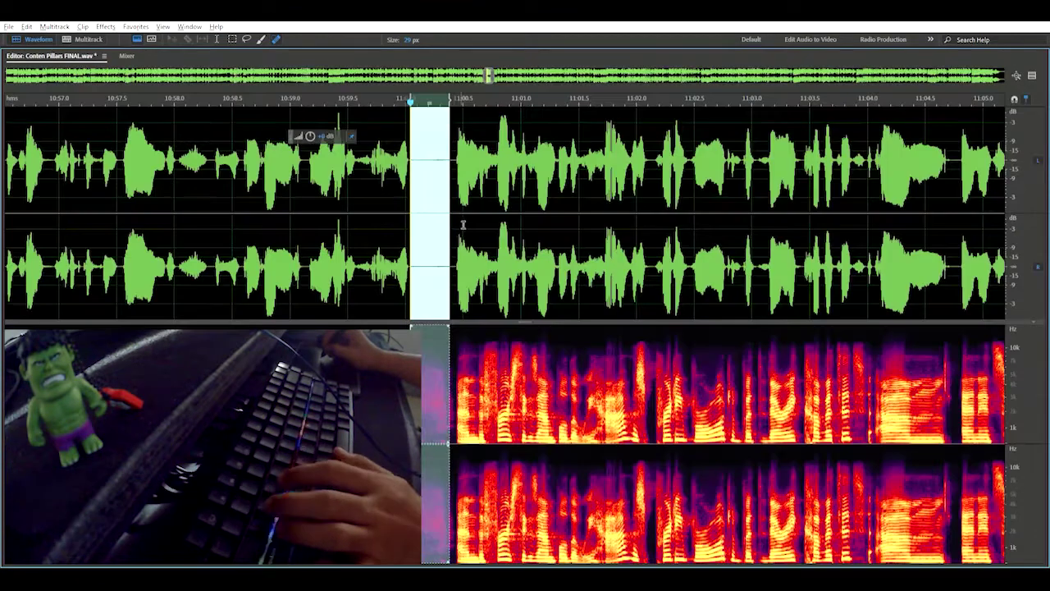
pyautogui.click(363, 238)
pyautogui.press('space')
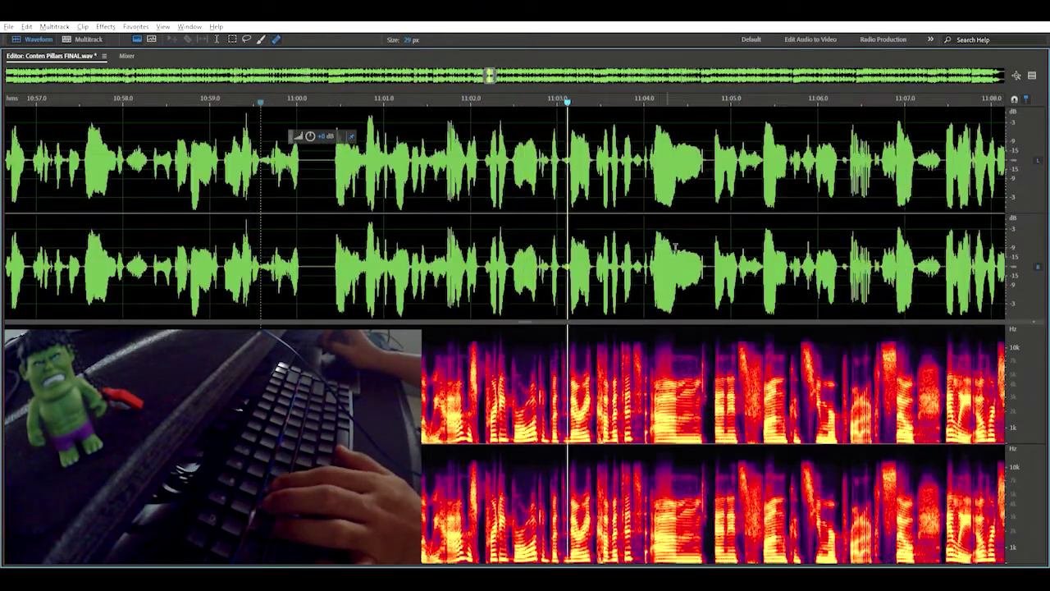
# Step: Delete the drawn-out word between about 11:04.05 and 11:04.75 and play on
pyautogui.moveTo(657, 247); pyautogui.dragTo(523, 308)
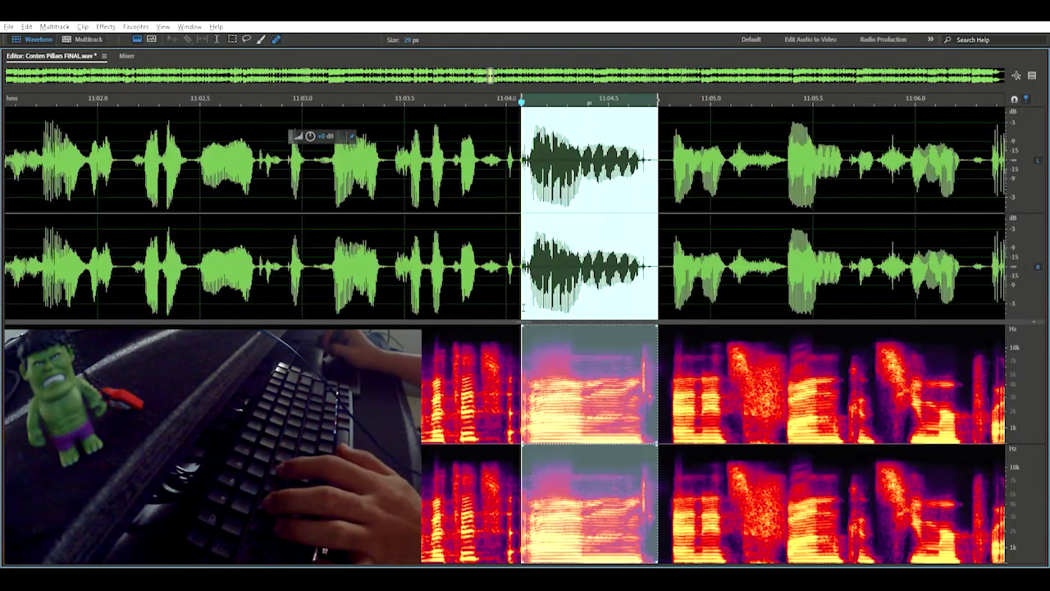
pyautogui.press('Delete')
pyautogui.press('space')
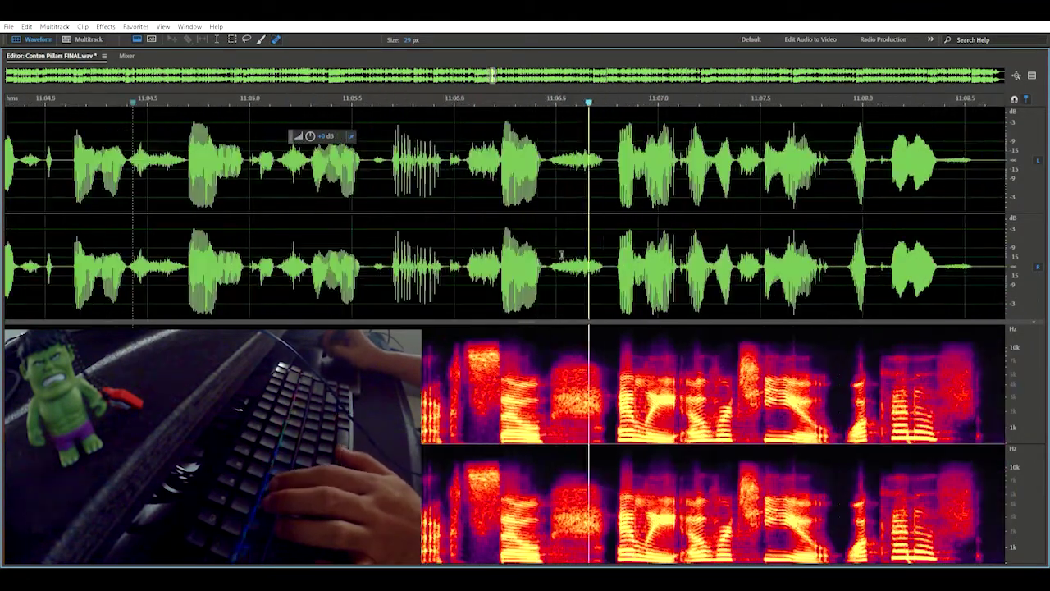
# Step: Lower the breath between about 11:06.5 and 11:06.8 and listen to the speech behind it
pyautogui.moveTo(551, 257); pyautogui.dragTo(612, 246)
pyautogui.press('a')
pyautogui.press('Right')
pyautogui.press('space')
pyautogui.scroll(-1, 685, 203)
pyautogui.scroll(1, 706, 209)
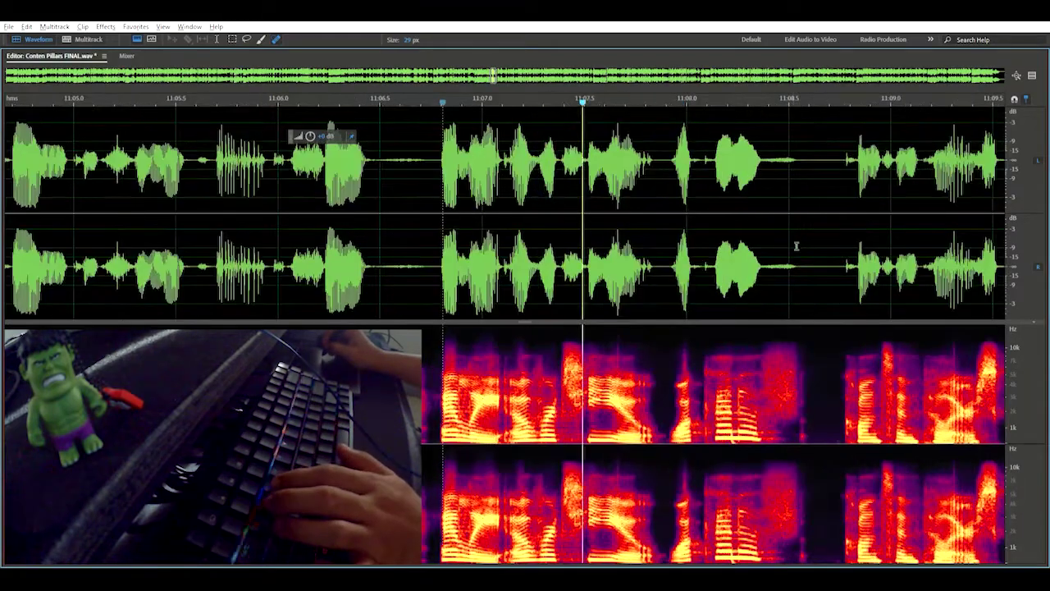
# Step: Tighten the silent pause between about 11:08.6 and 11:08.75 and play on
pyautogui.scroll(1, 810, 250)
pyautogui.moveTo(720, 261); pyautogui.dragTo(763, 201)
pyautogui.click(777, 234)
pyautogui.press('Delete')
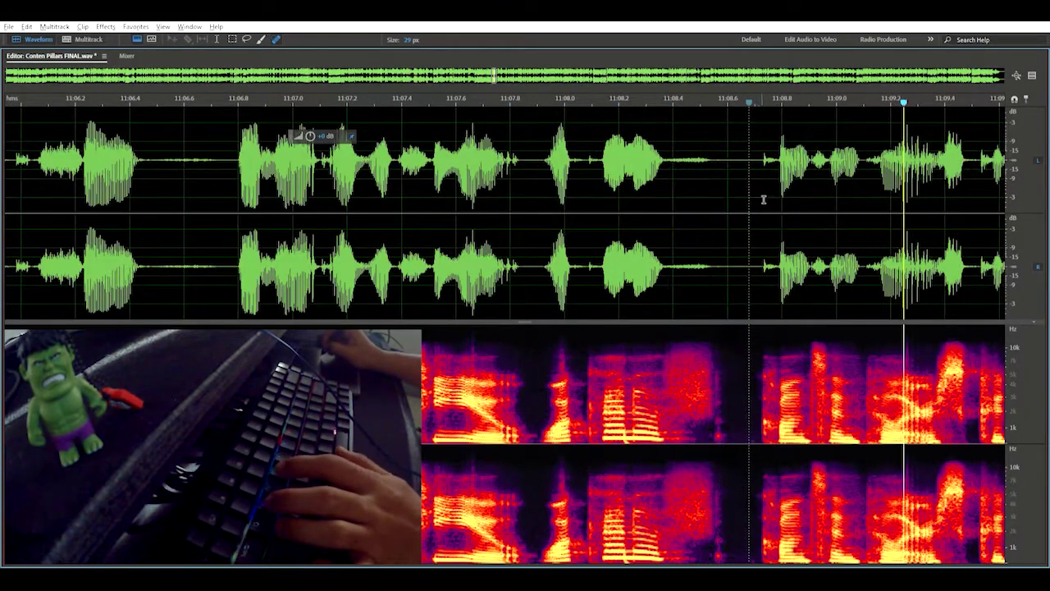
pyautogui.press('space')
# Step: Delete the silent pause between about 11:13.3 and 11:13.9 and tighten the gap left before the next word
pyautogui.scroll(-1, 731, 213)
pyautogui.scroll(-1, 713, 244)
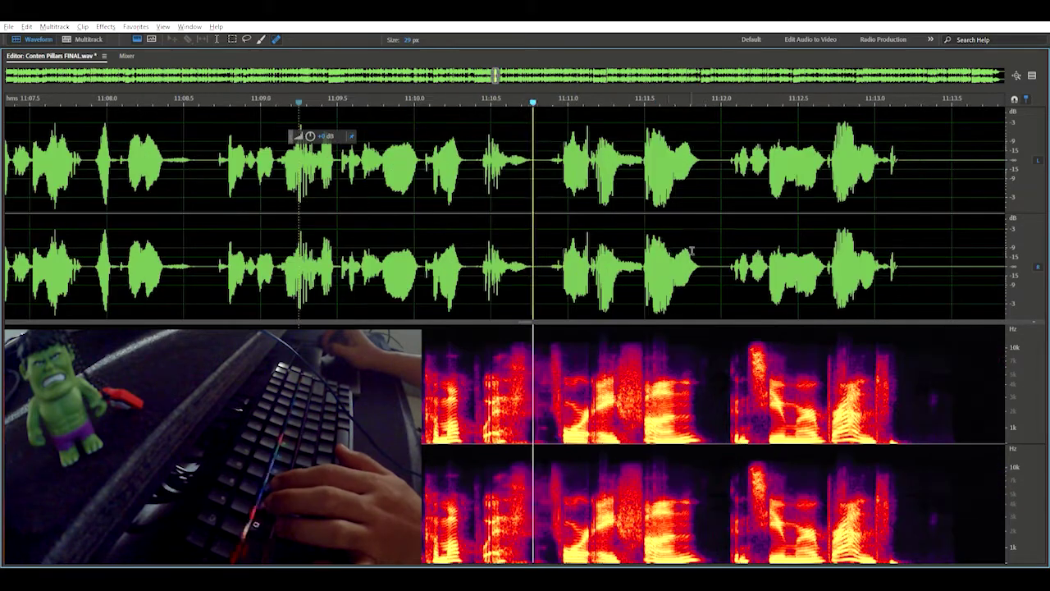
pyautogui.scroll(-1, 739, 246)
pyautogui.scroll(1, 777, 239)
pyautogui.scroll(-1, 786, 249)
pyautogui.scroll(1, 790, 258)
pyautogui.moveTo(735, 256); pyautogui.dragTo(833, 254)
pyautogui.press('Delete')
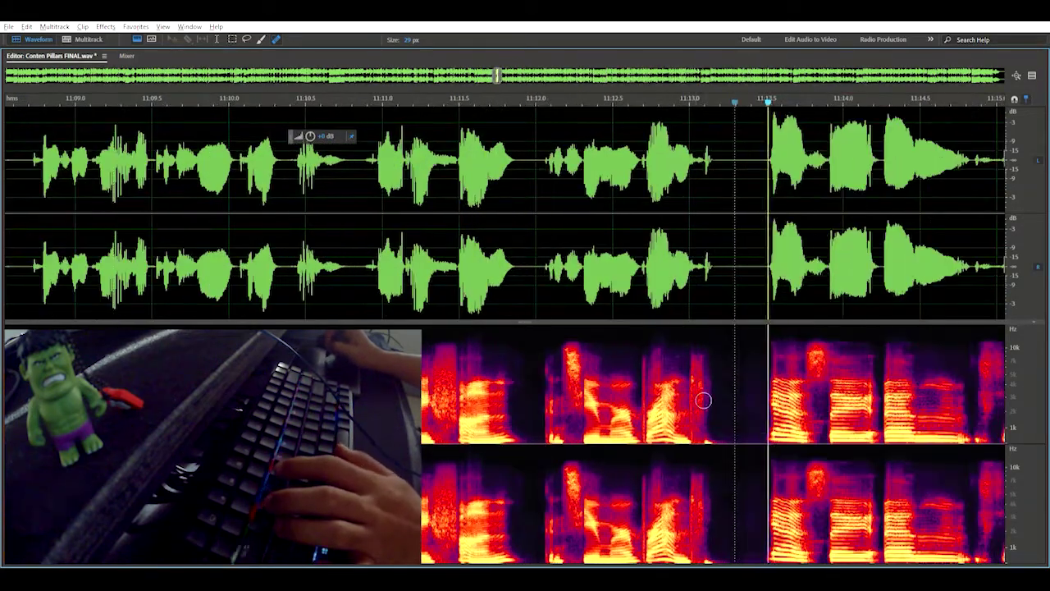
pyautogui.moveTo(374, 247); pyautogui.dragTo(401, 246)
pyautogui.press('Delete')
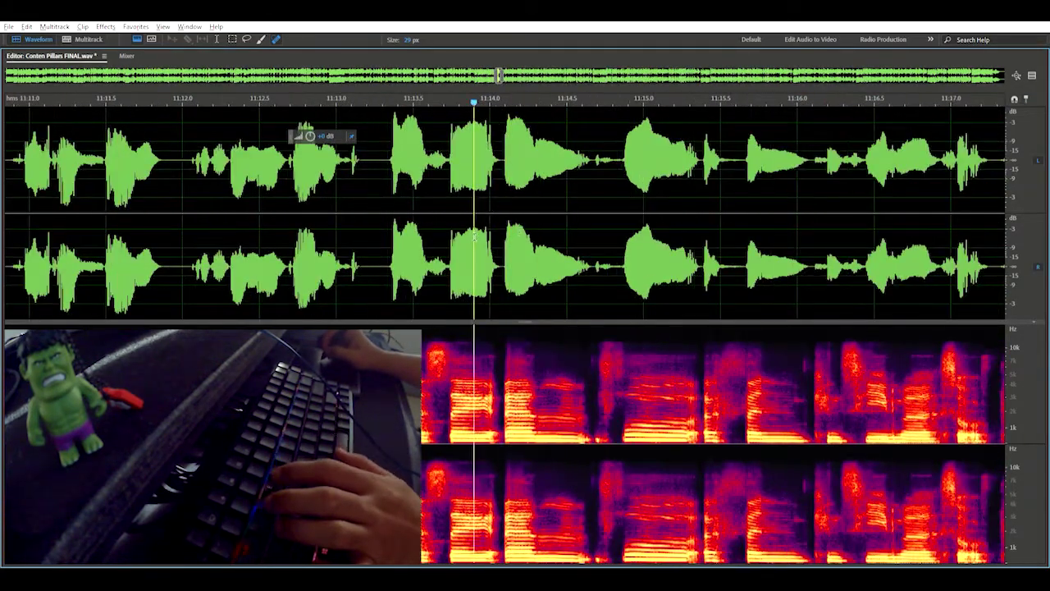
# Step: Delete the word between about 11:14.1 and 11:14.6 and play on
pyautogui.scroll(1, 548, 234)
pyautogui.press('Delete')
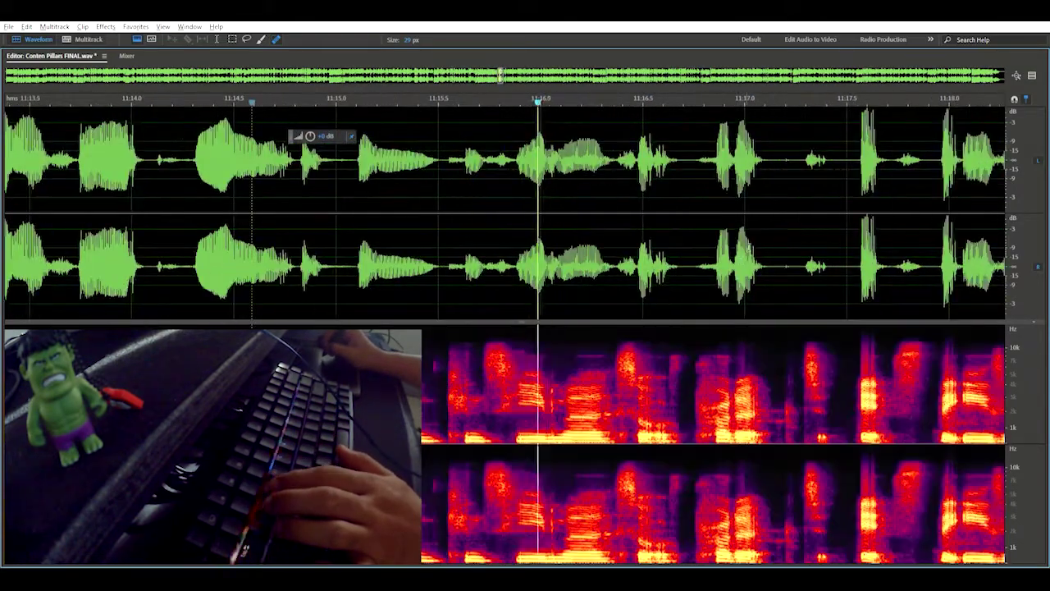
pyautogui.scroll(3, 739, 249)
pyautogui.scroll(-2, 644, 244)
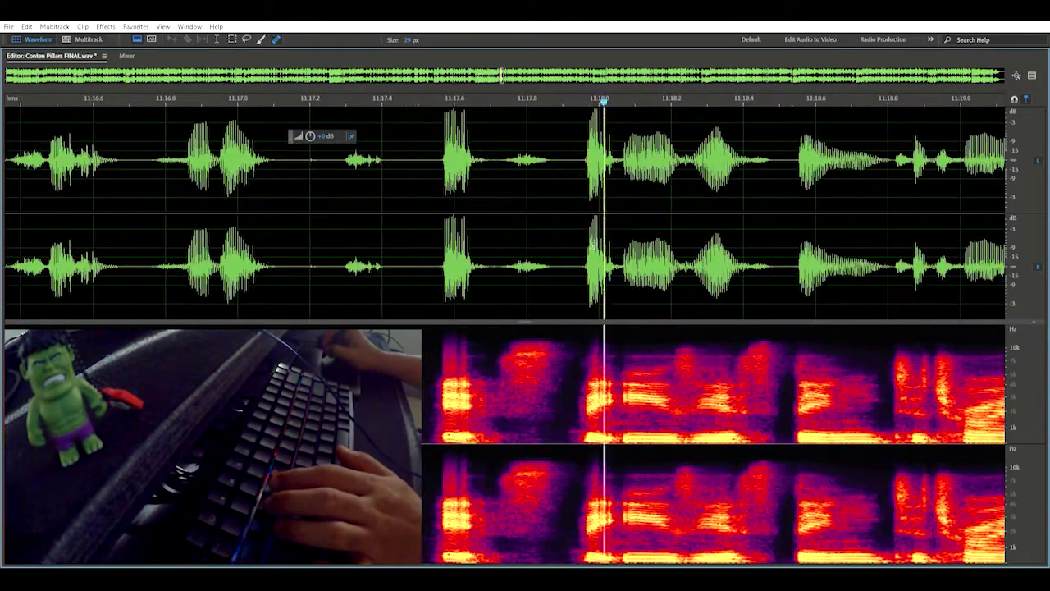
pyautogui.scroll(-3, 653, 238)
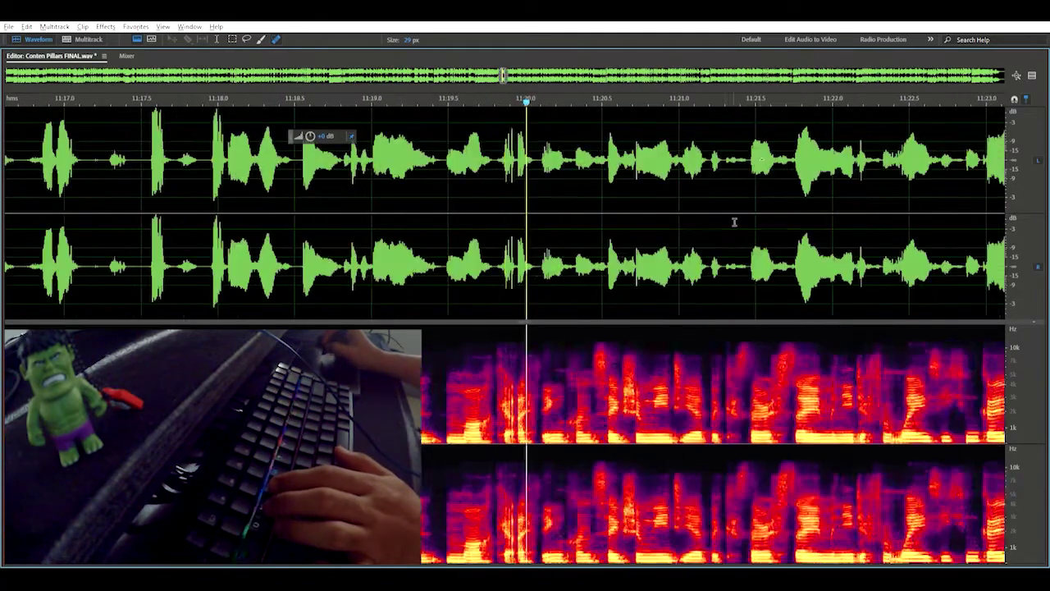
# Step: Lower the breath between about 11:23.5 and 11:24.1 and replay from the word before it
pyautogui.scroll(1, 692, 195)
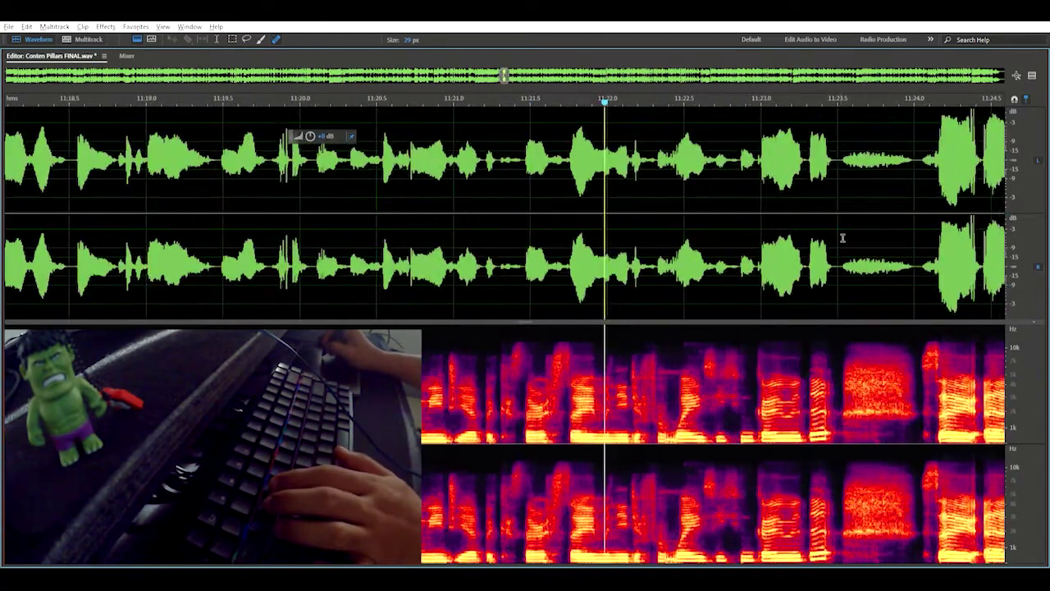
pyautogui.moveTo(843, 238); pyautogui.dragTo(927, 210)
pyautogui.hotkey('ctrl', 'r')
pyautogui.click(773, 196)
pyautogui.press('space')
pyautogui.scroll(1, 723, 233)
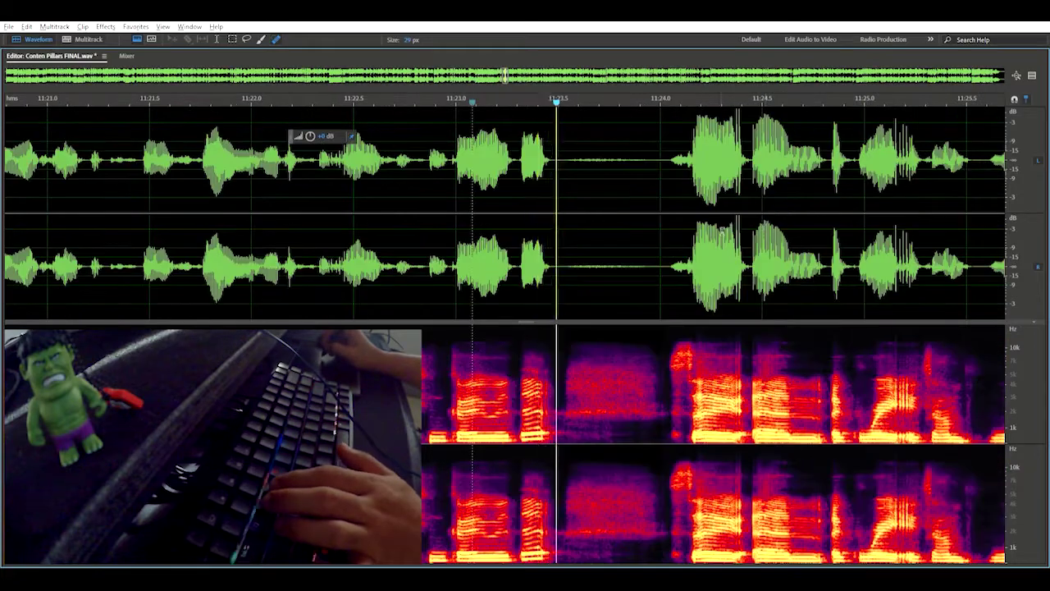
# Step: Tighten the pause around the lowered breath between about 11:23.45 and 11:24.05 and play on
pyautogui.scroll(1, 722, 232)
pyautogui.moveTo(535, 229); pyautogui.dragTo(567, 211)
pyautogui.press('Delete')
pyautogui.hscroll(1, 588, 194)
pyautogui.press('space')
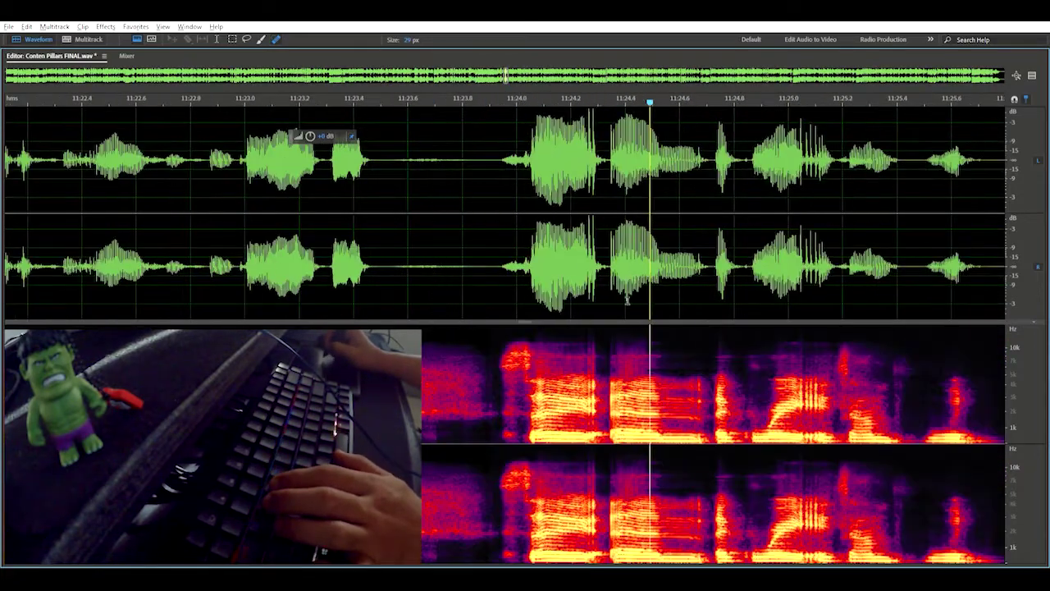
# Step: Tighten the silent pause at about 11:25.7 and continue listening
pyautogui.press('space')
pyautogui.hscroll(1, 617, 238)
pyautogui.scroll(1, 615, 218)
pyautogui.moveTo(650, 214); pyautogui.dragTo(680, 211)
pyautogui.press('Delete')
pyautogui.scroll(-1, 683, 184)
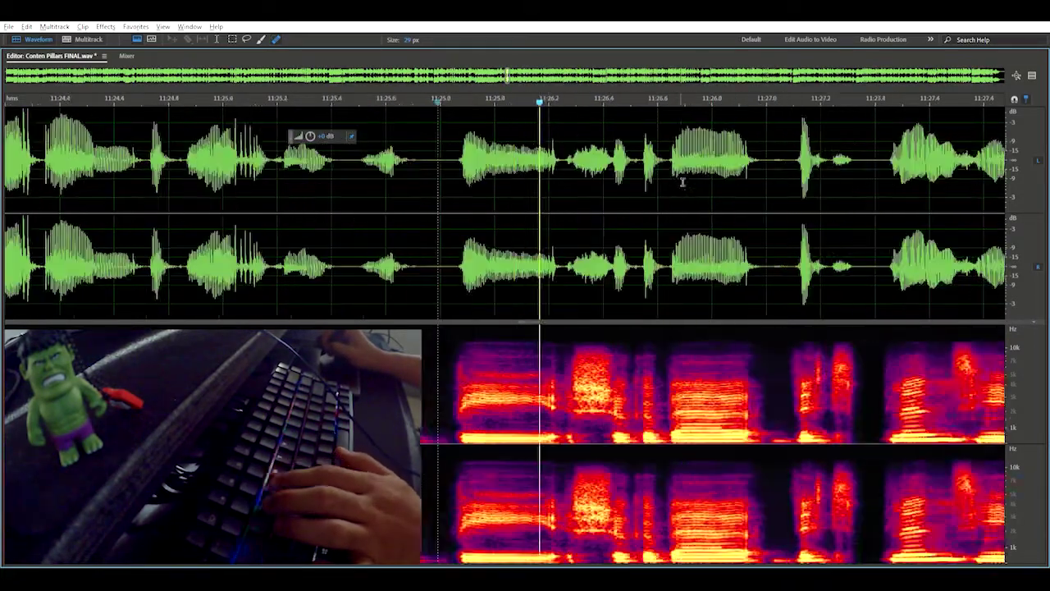
# Step: Try to heal the noise between about 11:28.7 and 11:29.5 with the Spot Healing Brush, listen to it and undo the repair
pyautogui.scroll(1, 683, 182)
pyautogui.hscroll(1, 689, 201)
pyautogui.scroll(-1, 692, 202)
pyautogui.hscroll(1, 686, 204)
pyautogui.scroll(-1, 697, 202)
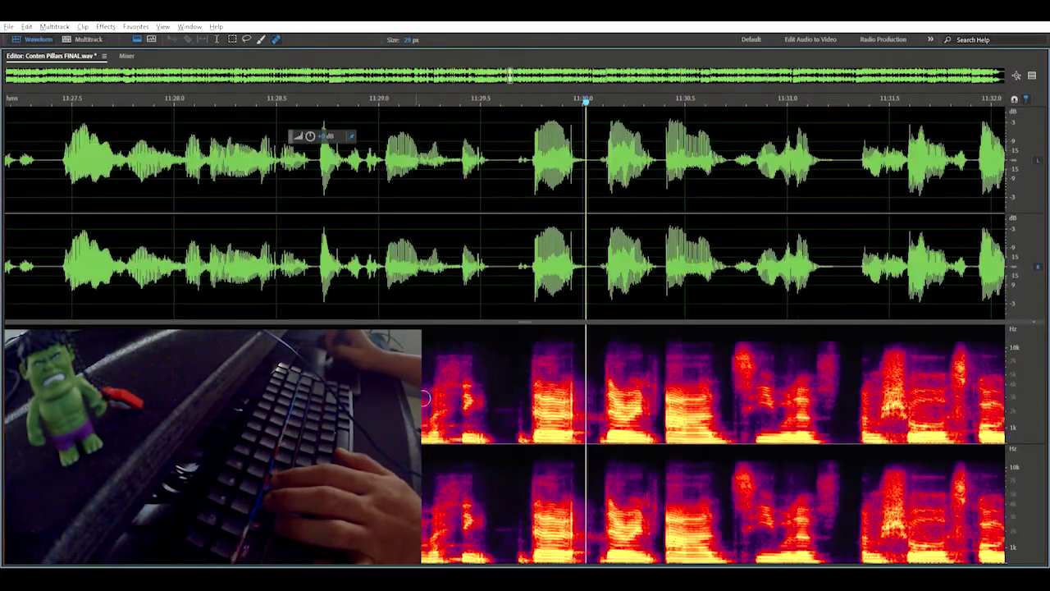
pyautogui.moveTo(326, 386); pyautogui.dragTo(344, 386)
pyautogui.moveTo(422, 421); pyautogui.dragTo(486, 418)
pyautogui.click(252, 135)
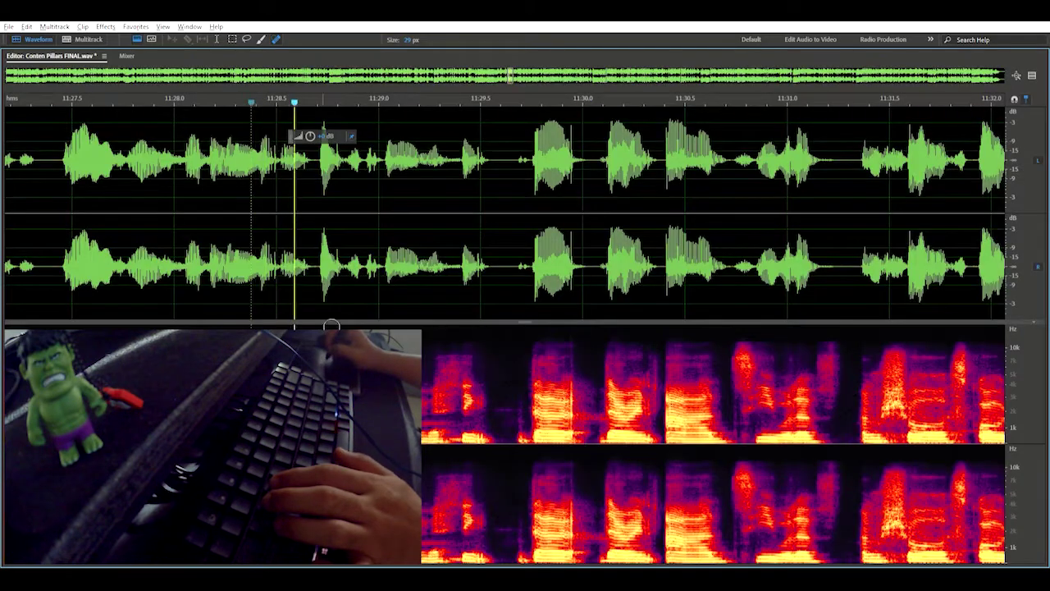
pyautogui.press('space')
pyautogui.hotkey('ctrl', 'z')
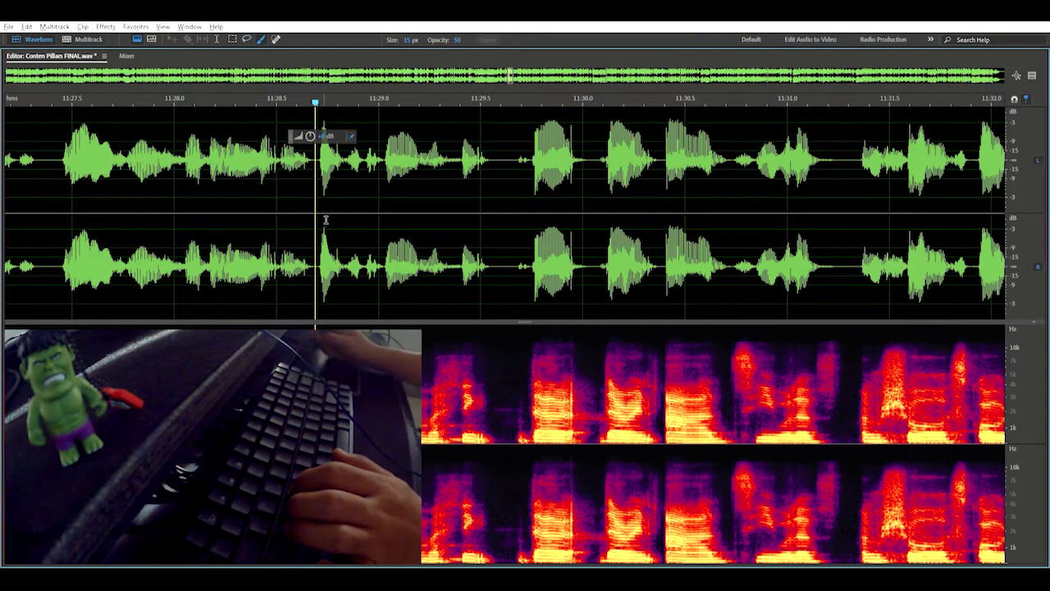
# Step: Brush-select the band around 1 kHz between about 11:28.65 and 11:29.45 at 15 px and 50 opacity, delete it and replay
pyautogui.hotkey('ctrl', 'a')
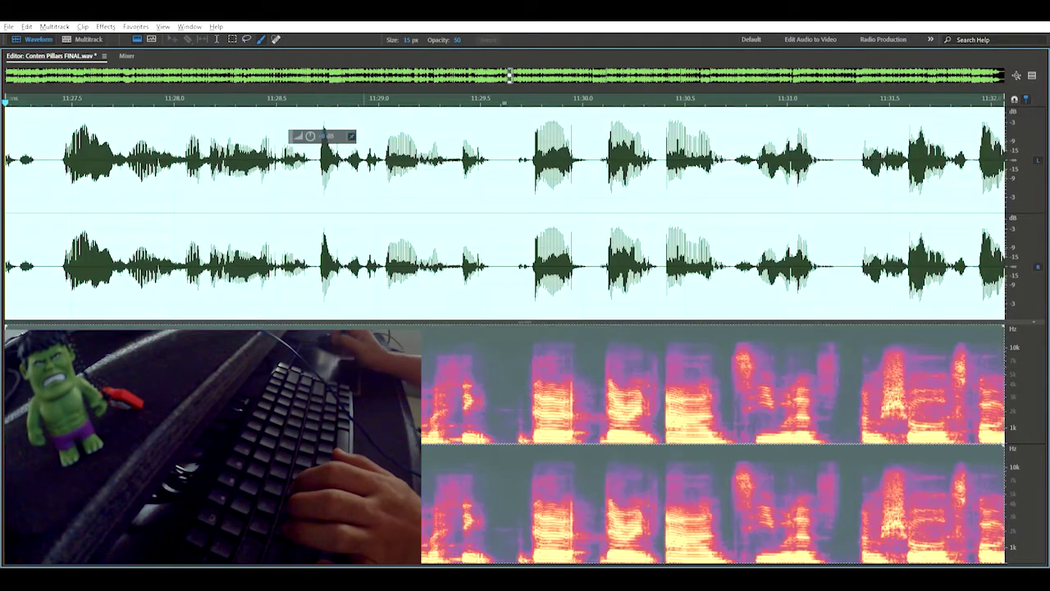
pyautogui.click(324, 269)
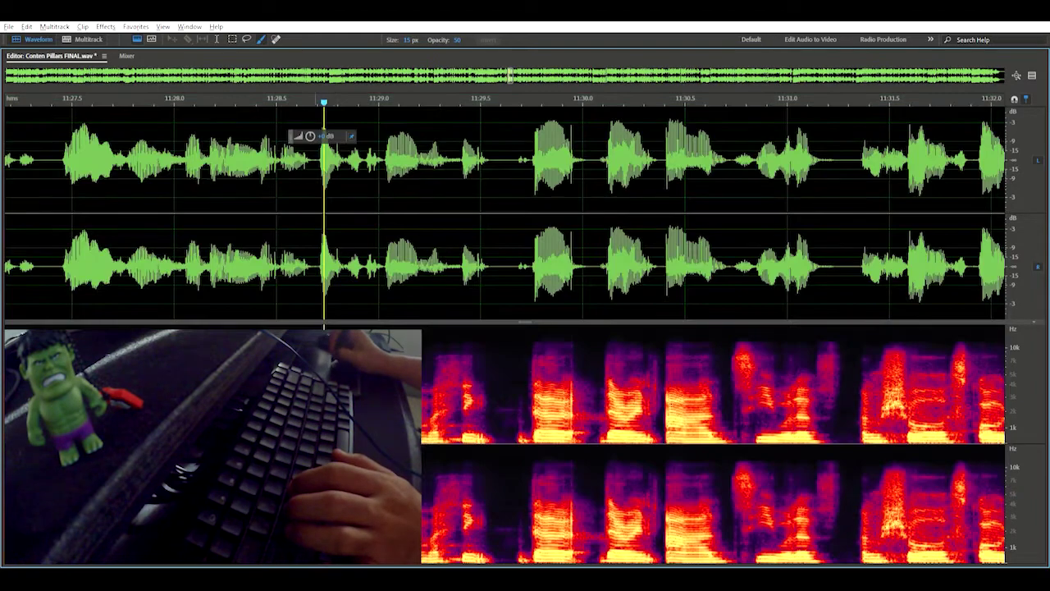
pyautogui.moveTo(324, 270); pyautogui.dragTo(304, 269)
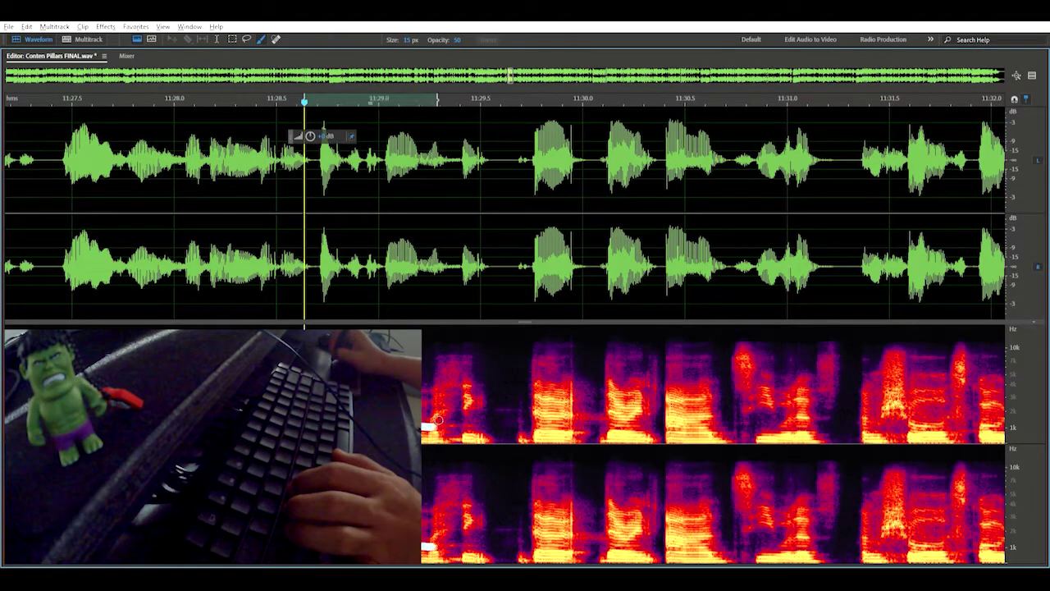
pyautogui.moveTo(462, 419); pyautogui.dragTo(466, 422)
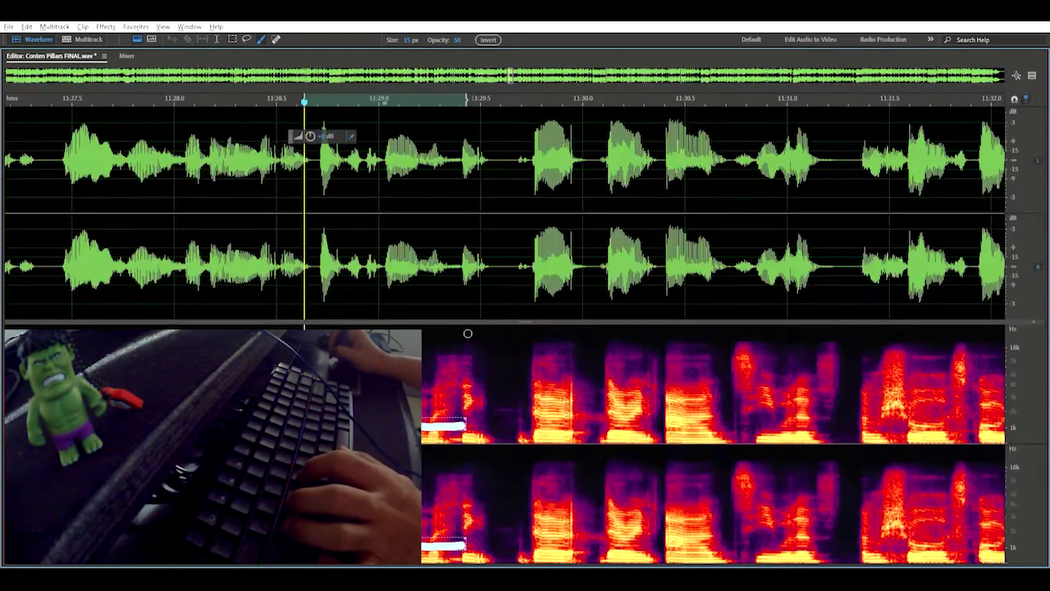
pyautogui.press('Delete')
pyautogui.click(291, 154)
pyautogui.click(240, 159)
pyautogui.press('space')
pyautogui.scroll(-1, 241, 159)
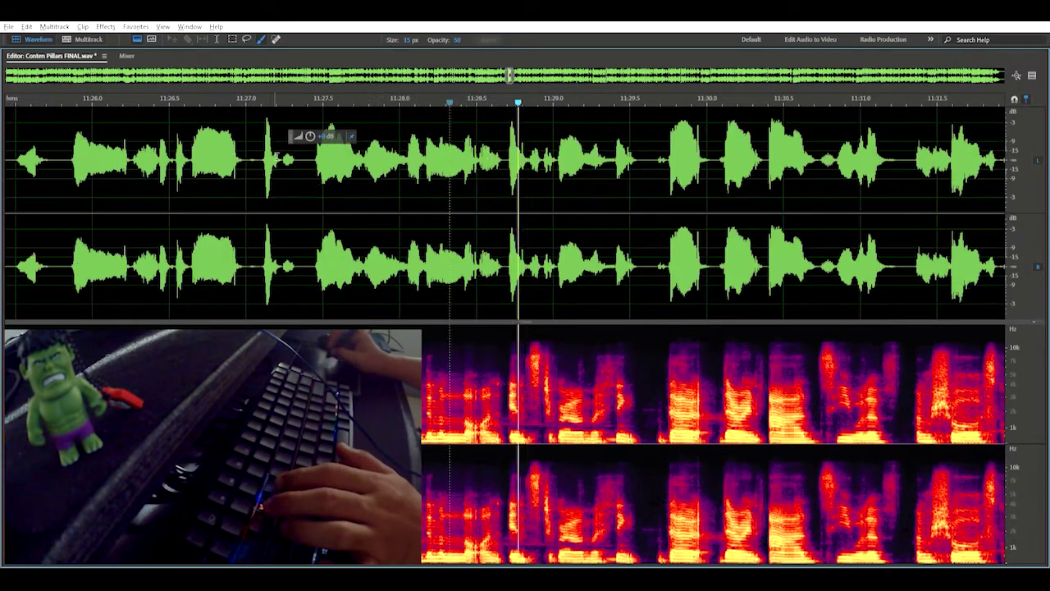
# Step: Switch back to the Spot Healing Brush, lower the breath between about 11:33.05 and 11:33.5, and replay the passage
pyautogui.scroll(1, 435, 262)
pyautogui.press('b')
pyautogui.scroll(-2, 633, 370)
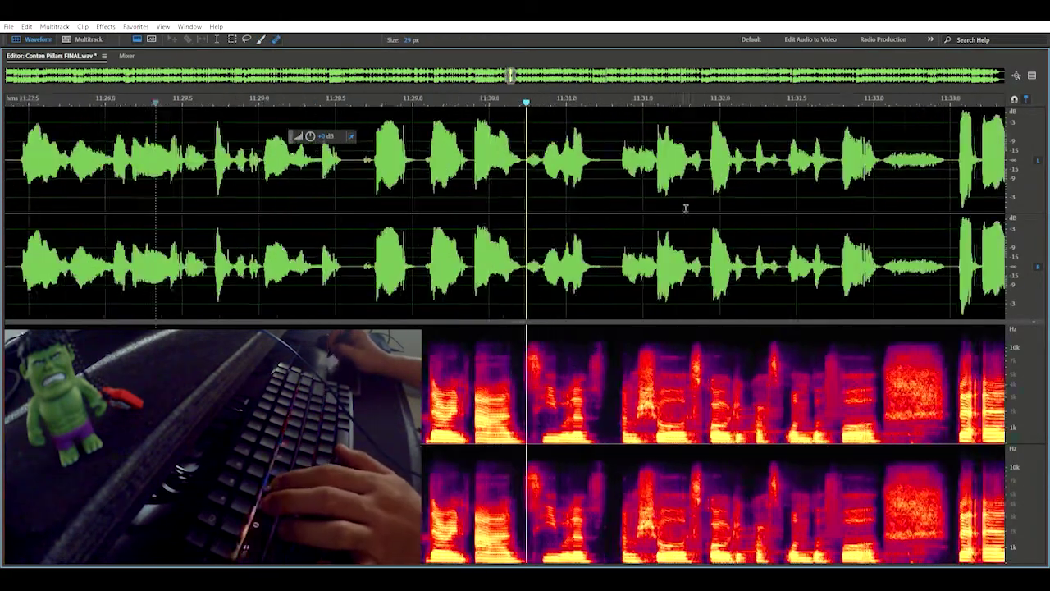
pyautogui.scroll(1, 764, 249)
pyautogui.moveTo(870, 250); pyautogui.dragTo(960, 252)
pyautogui.hotkey('ctrl', 'r')
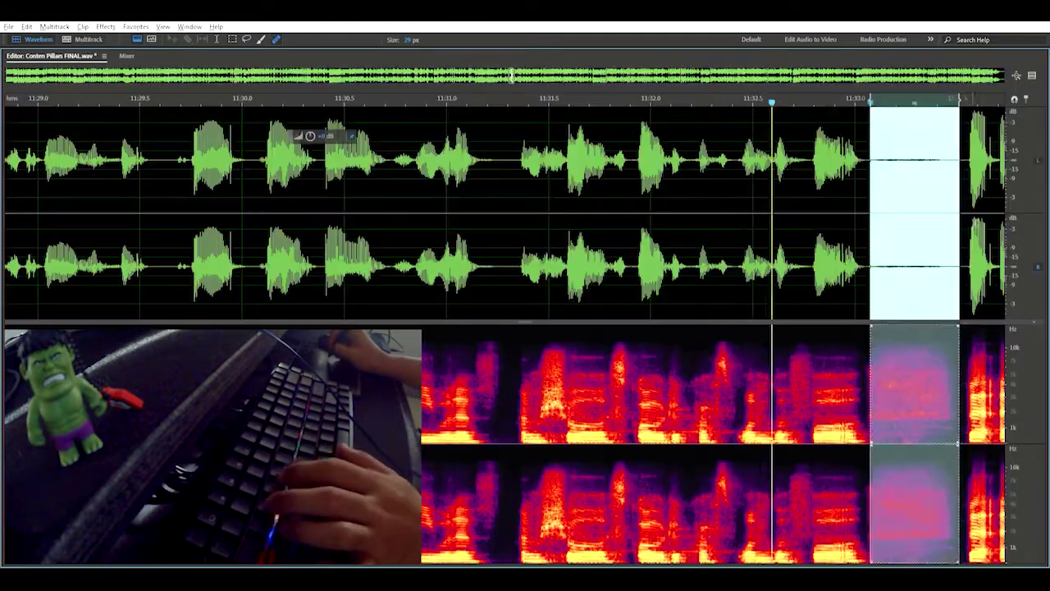
pyautogui.click(777, 236)
pyautogui.press('space')
# Step: Tighten the pause around the lowered breath between about 11:33.0 and 11:33.5 and play on
pyautogui.moveTo(884, 245); pyautogui.dragTo(915, 225)
pyautogui.press('Delete')
pyautogui.press('space')
pyautogui.scroll(-1, 788, 184)
pyautogui.scroll(1, 582, 229)
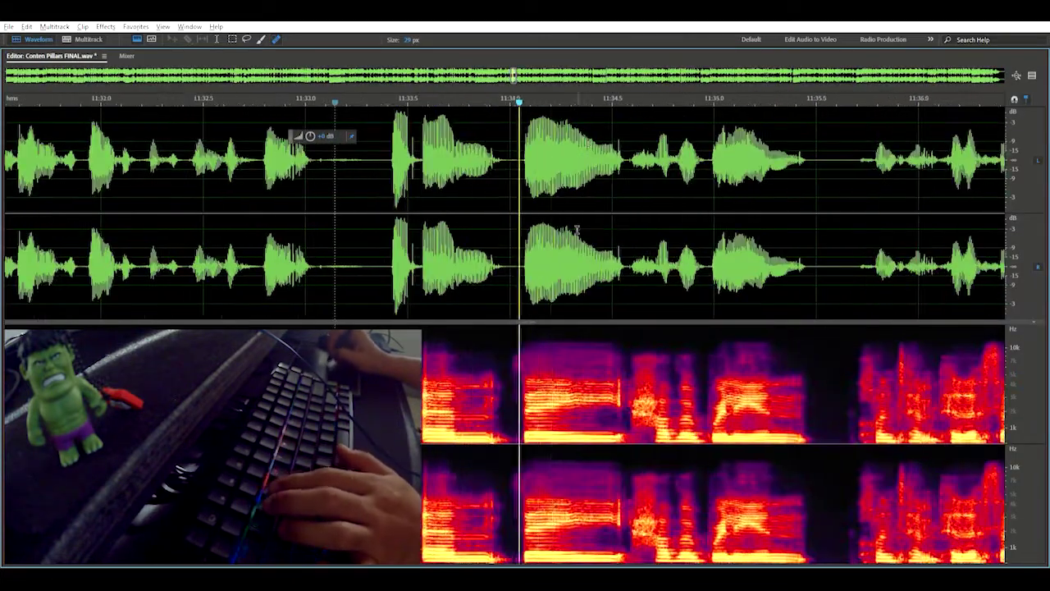
# Step: Delete the words between about 11:33.4 and 11:34.05, play on and save the recording
pyautogui.press('space')
pyautogui.moveTo(506, 255); pyautogui.dragTo(438, 246)
pyautogui.press('Delete')
pyautogui.press('space')
pyautogui.press('Delete')
pyautogui.scroll(-1, 786, 144)
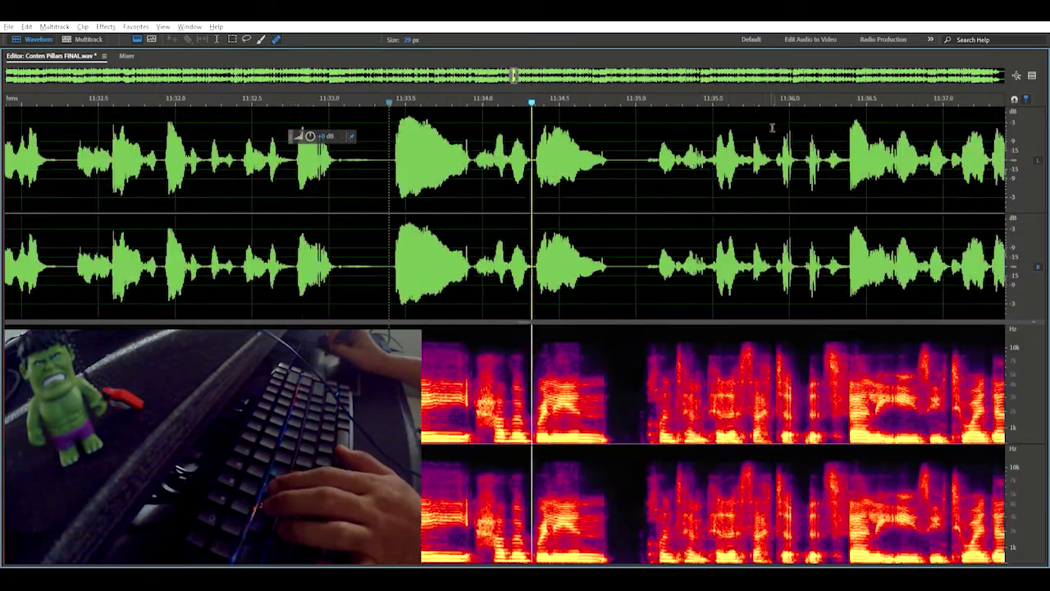
pyautogui.scroll(2, 697, 246)
pyautogui.hotkey('ctrl', 's')
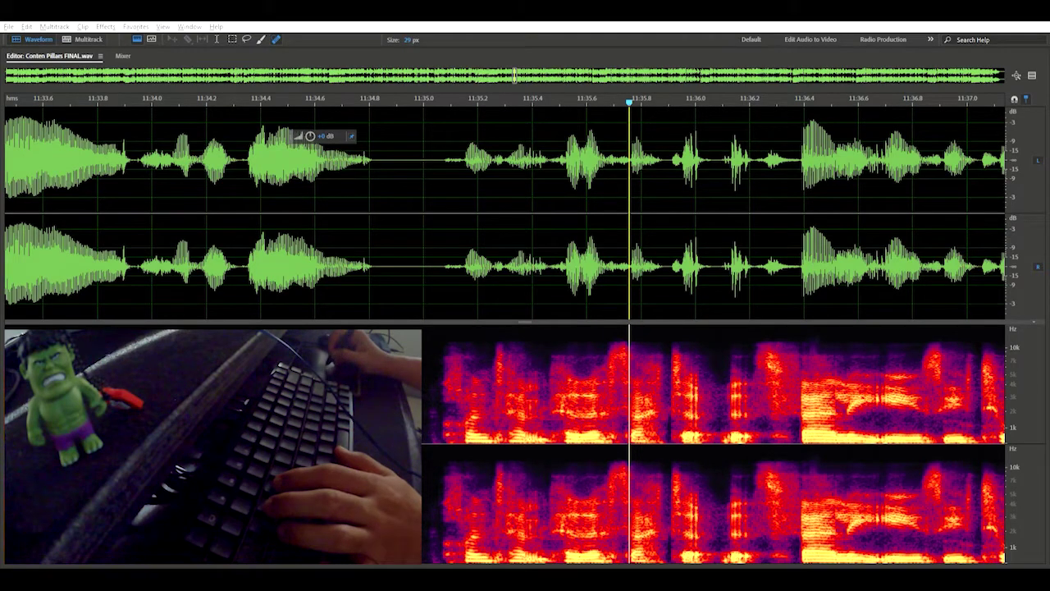
# Step: Replay from about 11:33.8 and tighten the silent pause between about 11:34.8 and 11:35.1
pyautogui.click(93, 234)
pyautogui.press('space')
pyautogui.scroll(1, 353, 201)
pyautogui.scroll(-1, 492, 183)
pyautogui.scroll(1, 603, 215)
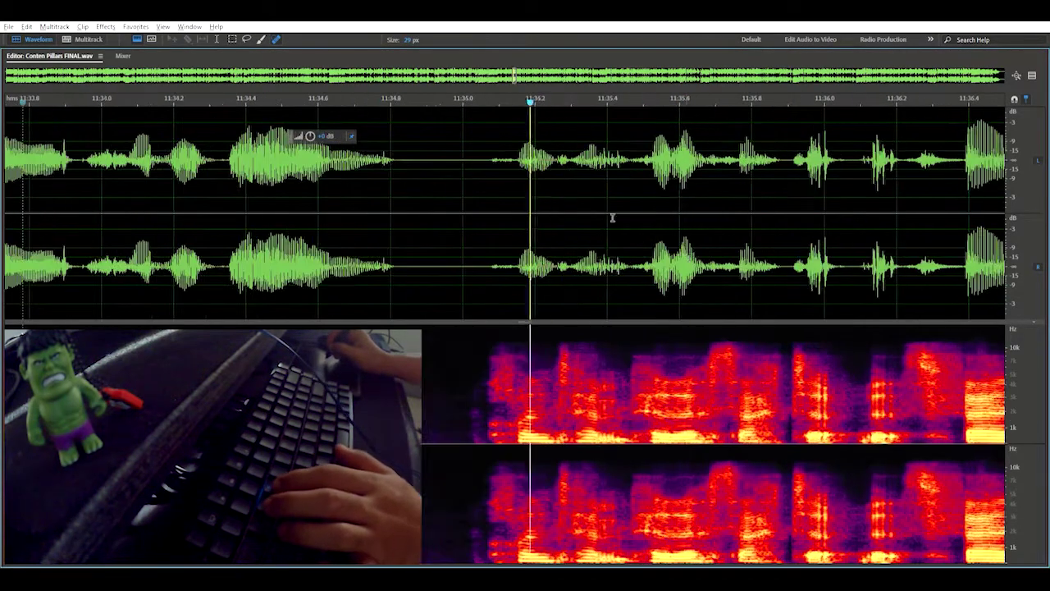
pyautogui.press('space')
pyautogui.moveTo(408, 246); pyautogui.dragTo(441, 238)
pyautogui.press('Delete')
pyautogui.press('space')
pyautogui.scroll(-1, 517, 211)
pyautogui.scroll(1, 612, 215)
pyautogui.scroll(-1, 722, 223)
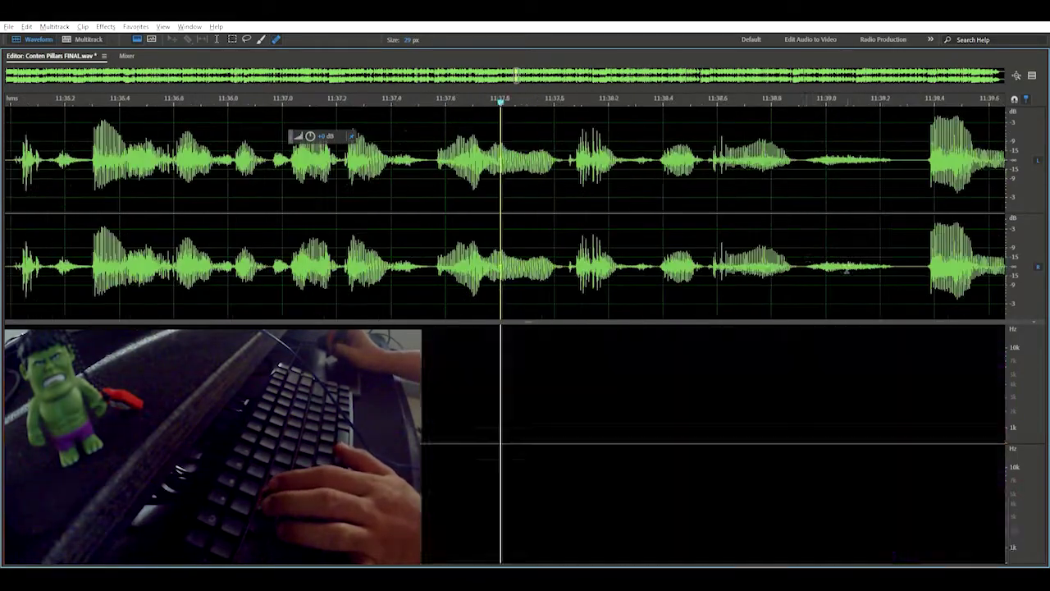
# Step: Lower the breath between about 11:38.9 and 11:39.25 and play on from behind it
pyautogui.hotkey('ctrl', 'r')
pyautogui.moveTo(797, 256); pyautogui.dragTo(899, 216)
pyautogui.click(929, 206)
pyautogui.press('space')
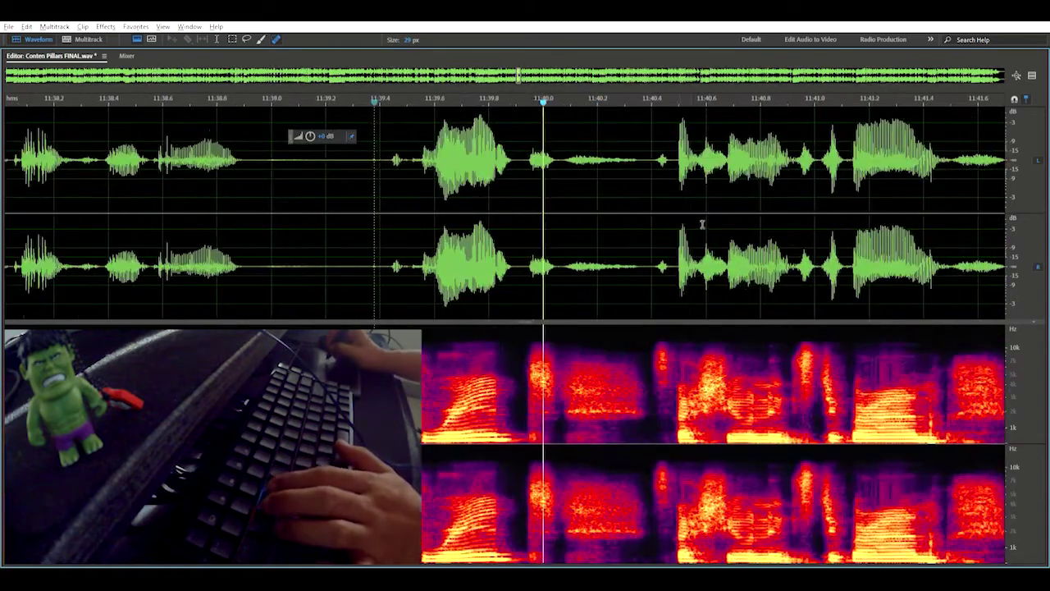
# Step: Stop playback and lower the breath between about 11:41.5 and 11:41.75
pyautogui.press('space')
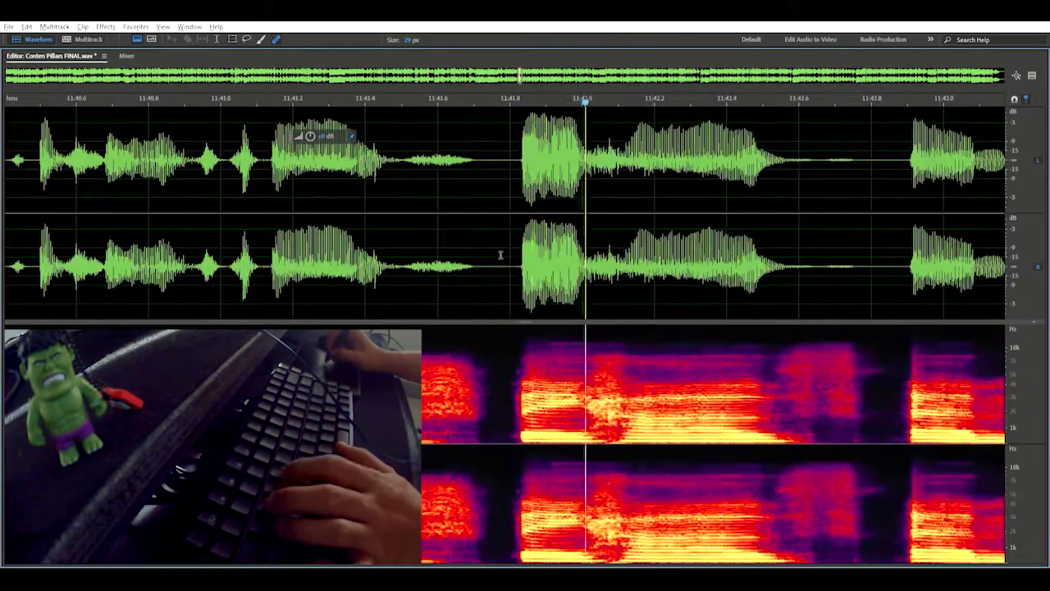
pyautogui.moveTo(408, 215); pyautogui.dragTo(496, 218)
pyautogui.hotkey('ctrl', 'r')
pyautogui.moveTo(385, 232); pyautogui.dragTo(418, 233)
pyautogui.click(403, 232)
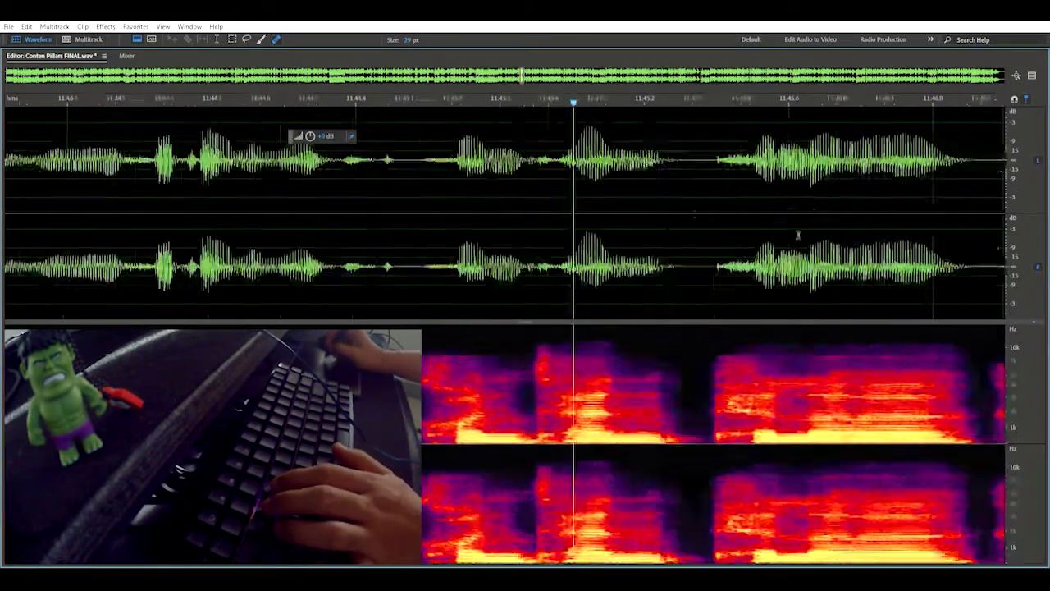
# Step: Lower the breath between about 12:04.4 and 12:04.7 and place the playhead behind it
pyautogui.scroll(-3, 792, 214)
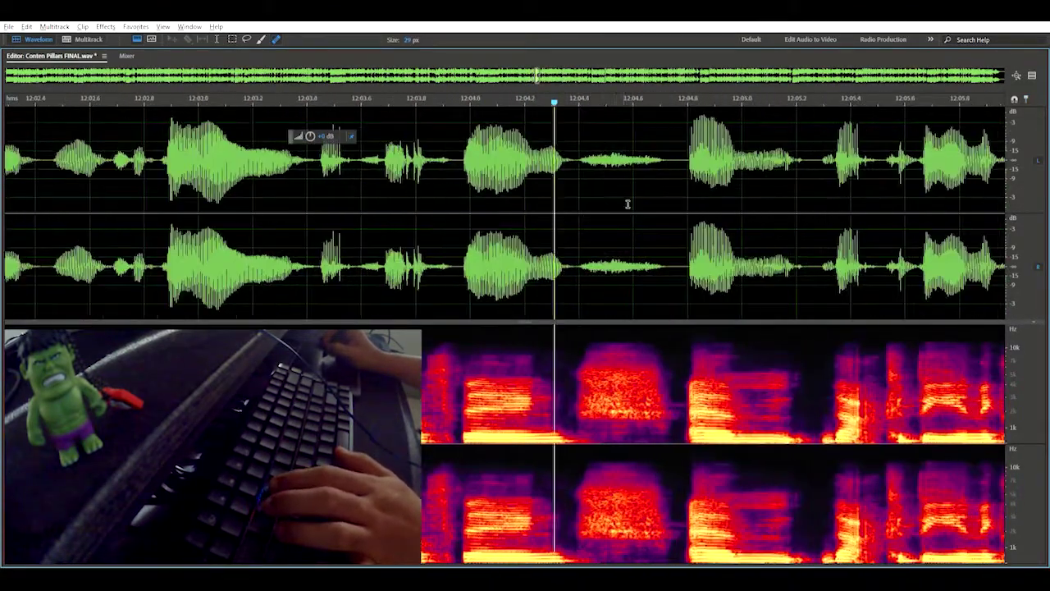
pyautogui.moveTo(526, 211); pyautogui.dragTo(585, 171)
pyautogui.press('q')
pyautogui.click(631, 189)
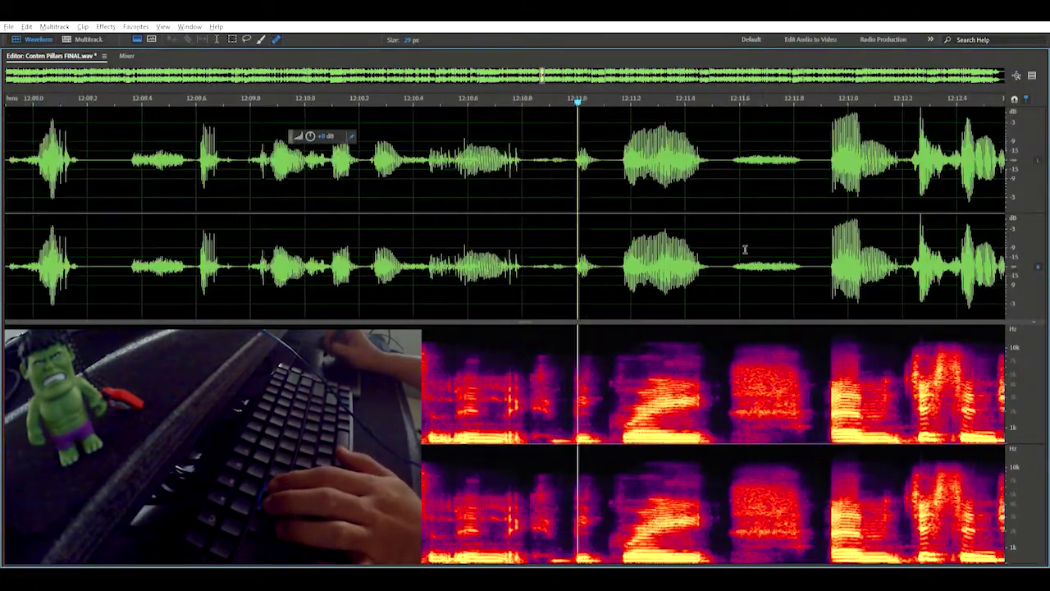
# Step: Lower the breath between about 12:11.55 and 12:11.85 and play on
pyautogui.hotkey('shift', 'r')
pyautogui.click(829, 217)
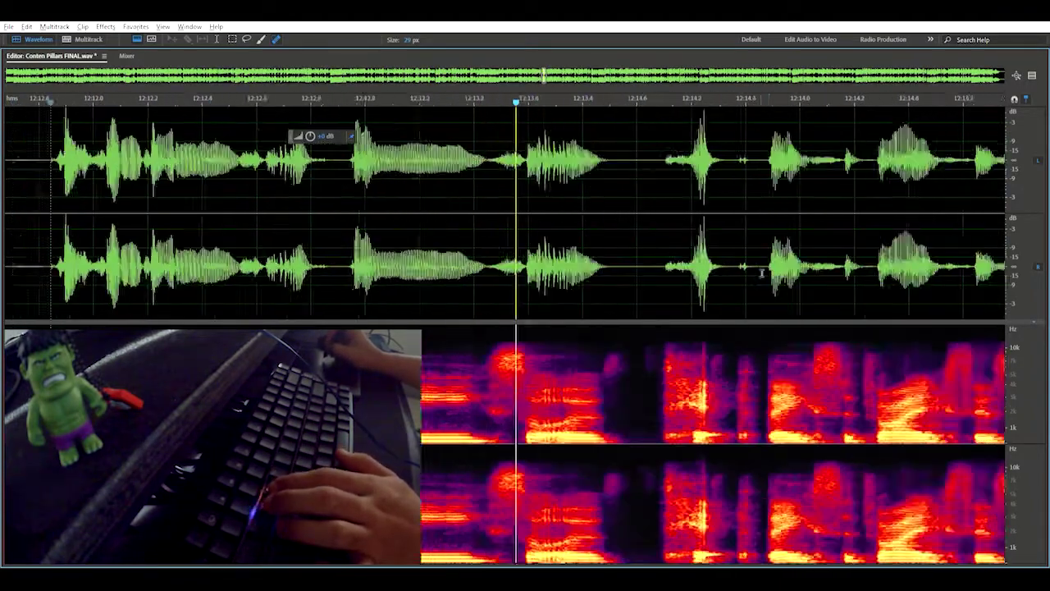
pyautogui.scroll(2, 726, 244)
pyautogui.scroll(-3, 722, 244)
pyautogui.scroll(-1, 719, 245)
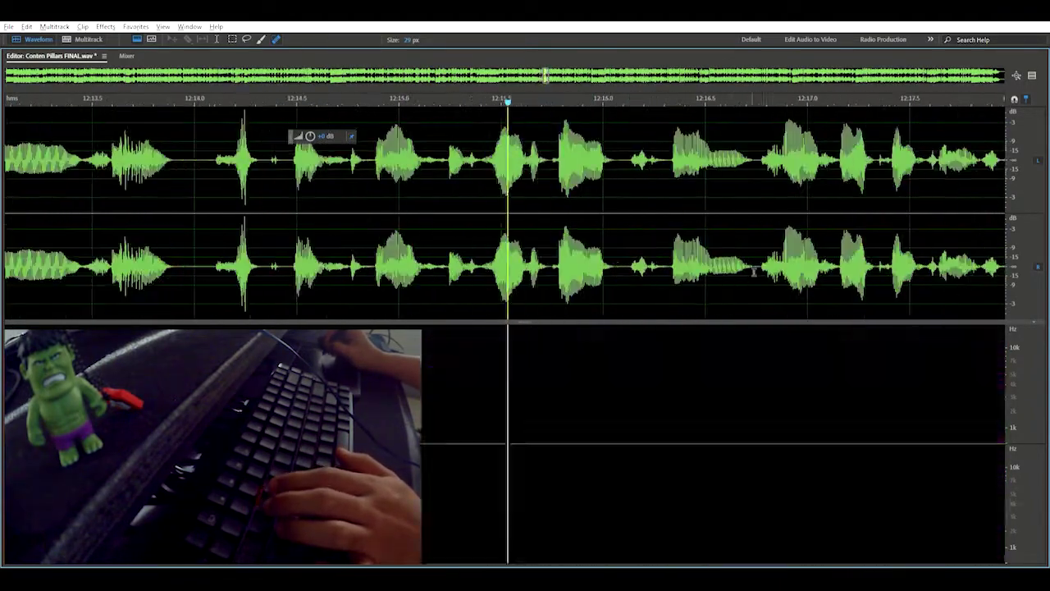
# Step: Lower the breath between about 12:20.2 and 12:20.5 and play on from just before the next word
pyautogui.scroll(1, 727, 242)
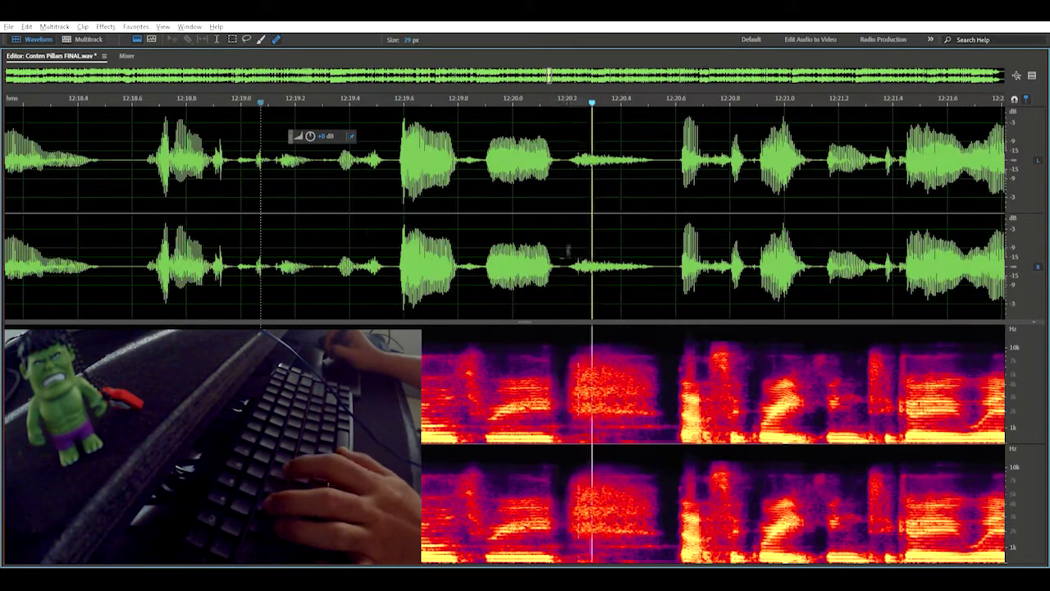
pyautogui.press('d')
pyautogui.click(669, 210)
pyautogui.press('space')
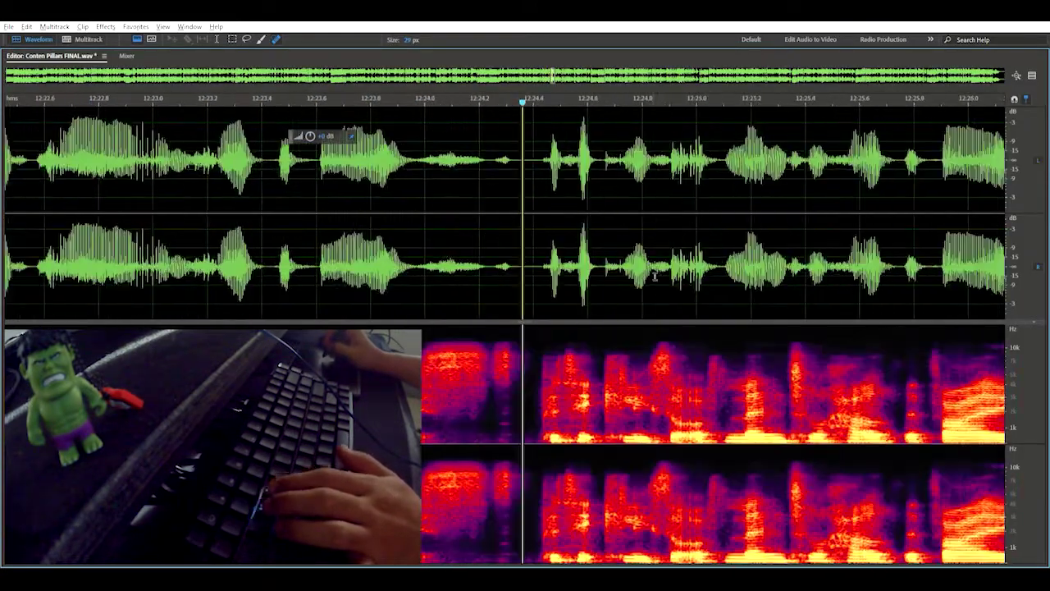
# Step: Listen to the speech between about 12:24.4 and 12:31 for remaining breaths and unwanted words
pyautogui.scroll(-2, 722, 192)
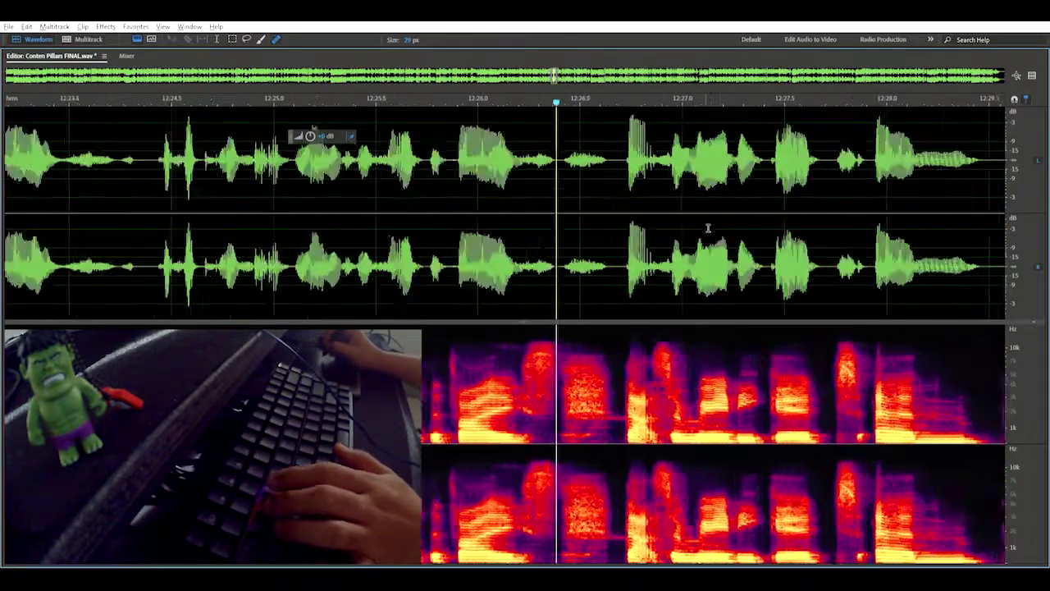
pyautogui.scroll(3, 544, 222)
pyautogui.scroll(-1, 509, 238)
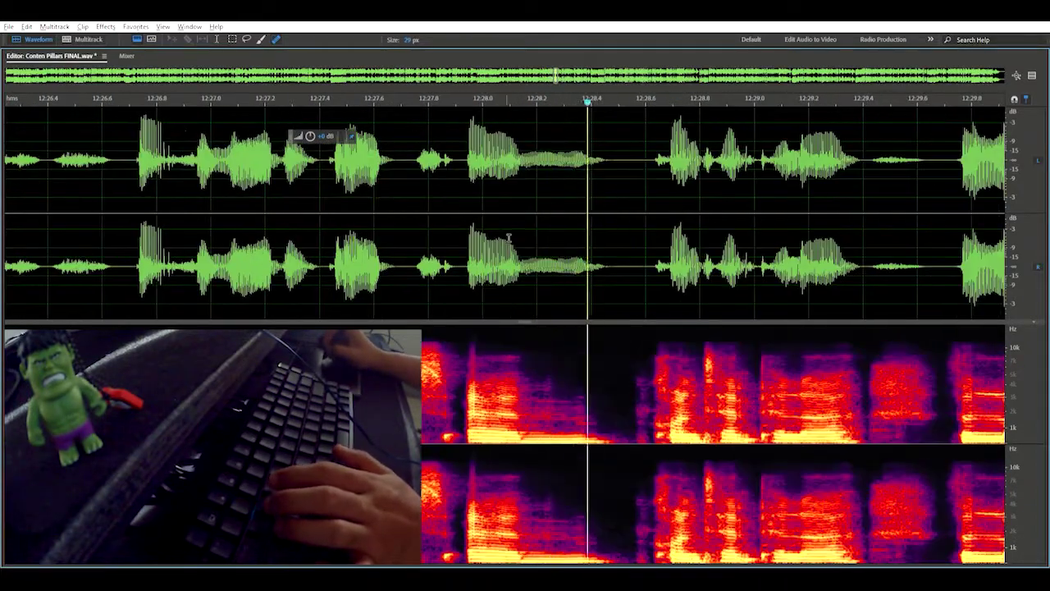
pyautogui.scroll(-1, 763, 211)
pyautogui.scroll(2, 673, 219)
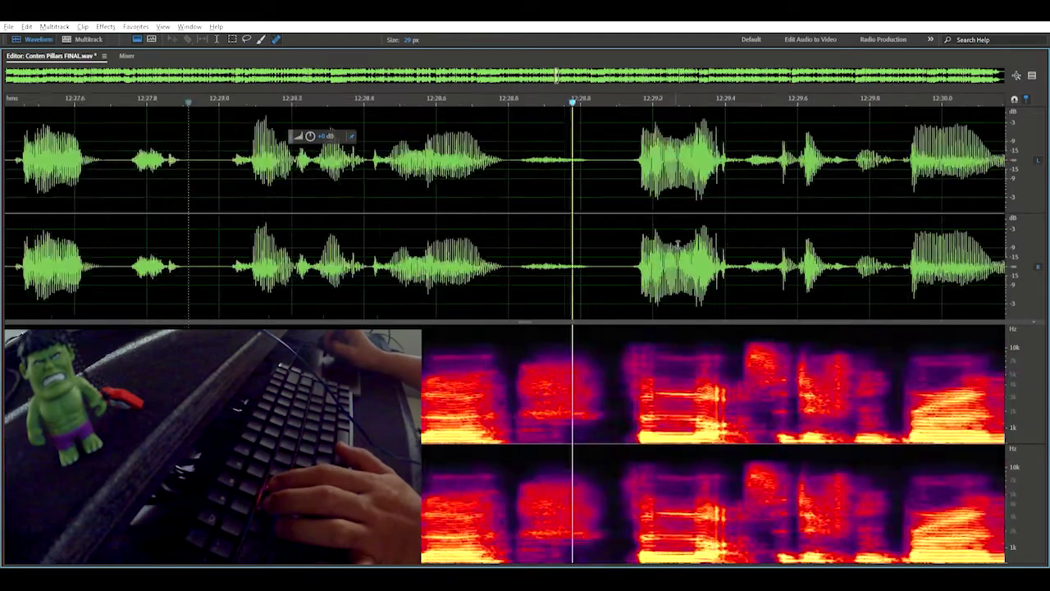
pyautogui.scroll(-3, 624, 225)
pyautogui.scroll(3, 681, 222)
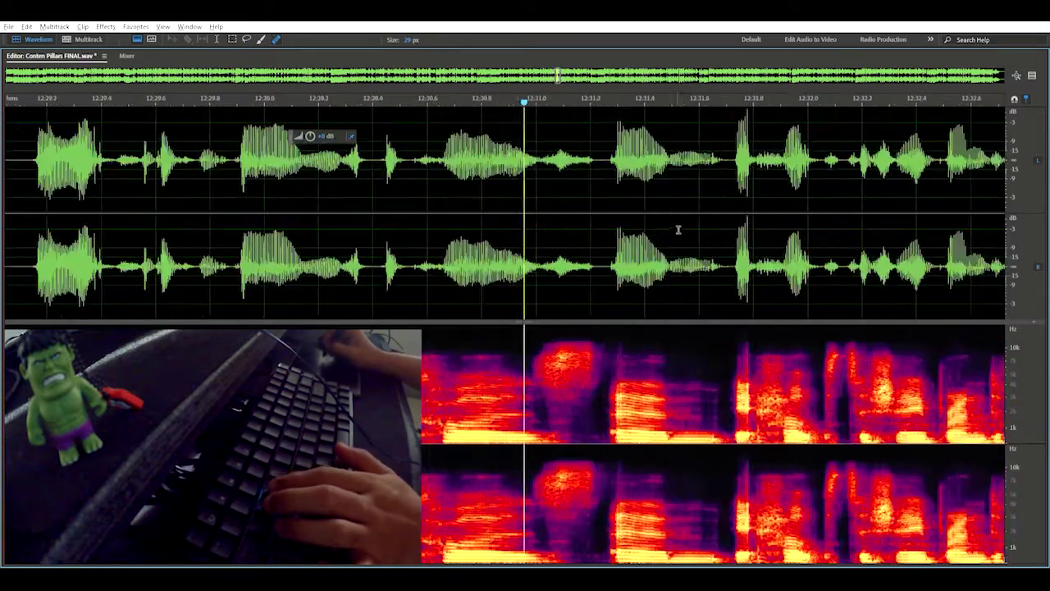
# Step: Cut the unwanted word between about 12:31.3 and 12:31.7 and play on from the cut
pyautogui.moveTo(555, 256); pyautogui.dragTo(711, 217)
pyautogui.press('Delete')
pyautogui.press('space')
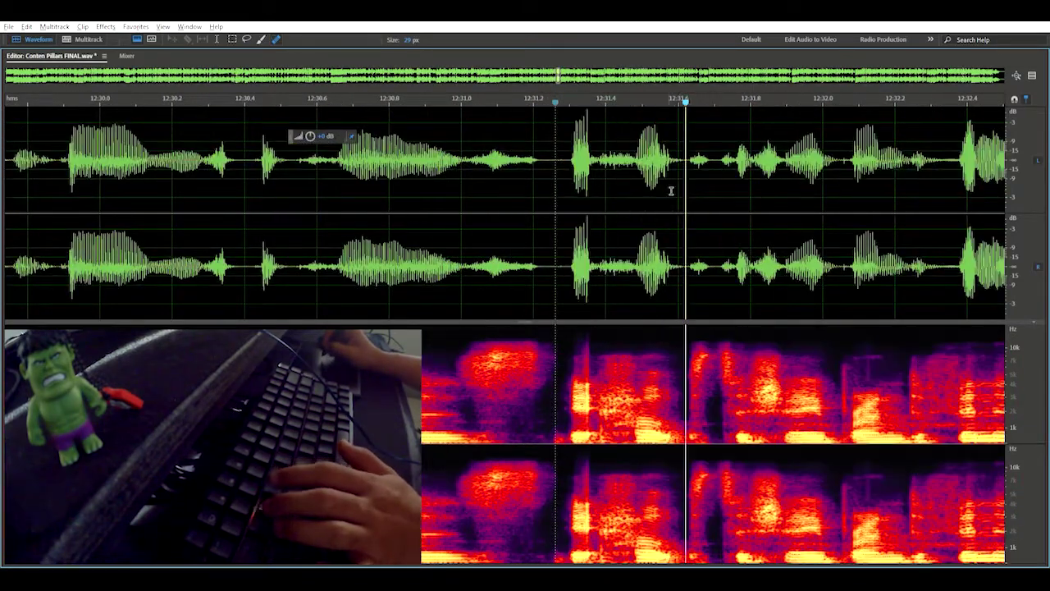
# Step: Cut the unwanted word and breath between about 12:35.3 and 12:36.3 and play on from just before the next word
pyautogui.scroll(-1, 677, 197)
pyautogui.scroll(1, 694, 206)
pyautogui.scroll(-1, 669, 228)
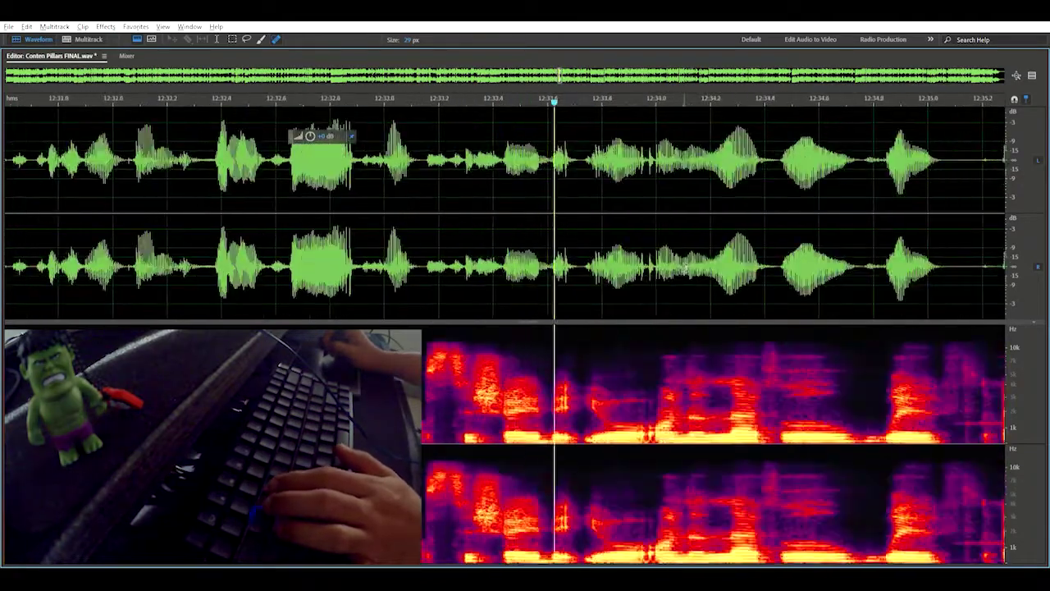
pyautogui.scroll(1, 660, 238)
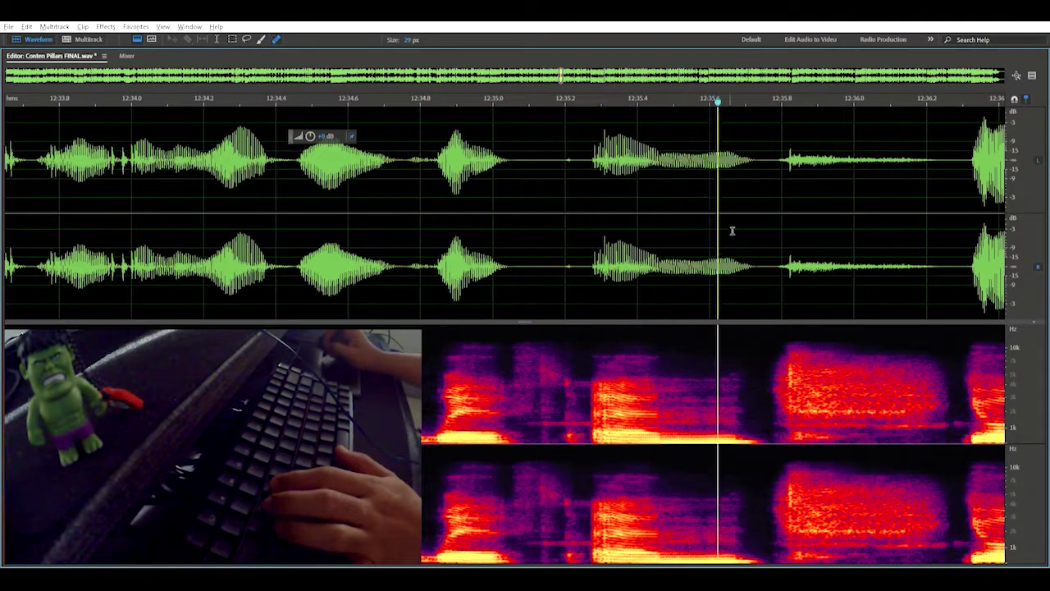
pyautogui.press('Delete')
pyautogui.moveTo(586, 237)
pyautogui.mouseDown()
pyautogui.moveTo(773, 220)
pyautogui.moveTo(583, 212)
pyautogui.mouseUp()
pyautogui.press('Delete')
pyautogui.click(608, 211)
pyautogui.press('space')
pyautogui.hotkey('ctrl', 'u')
pyautogui.click(589, 210)
pyautogui.press('space')
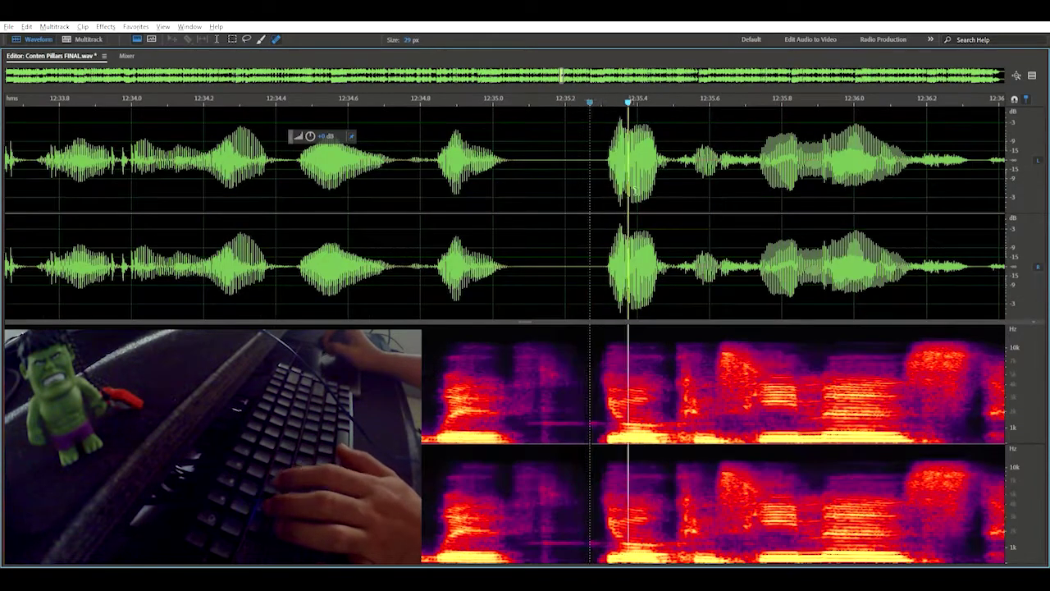
# Step: Shorten the breath between about 12:36.4 and 12:36.6, lower what is left of it and play on from just before the next word
pyautogui.scroll(1, 669, 235)
pyautogui.click(542, 238)
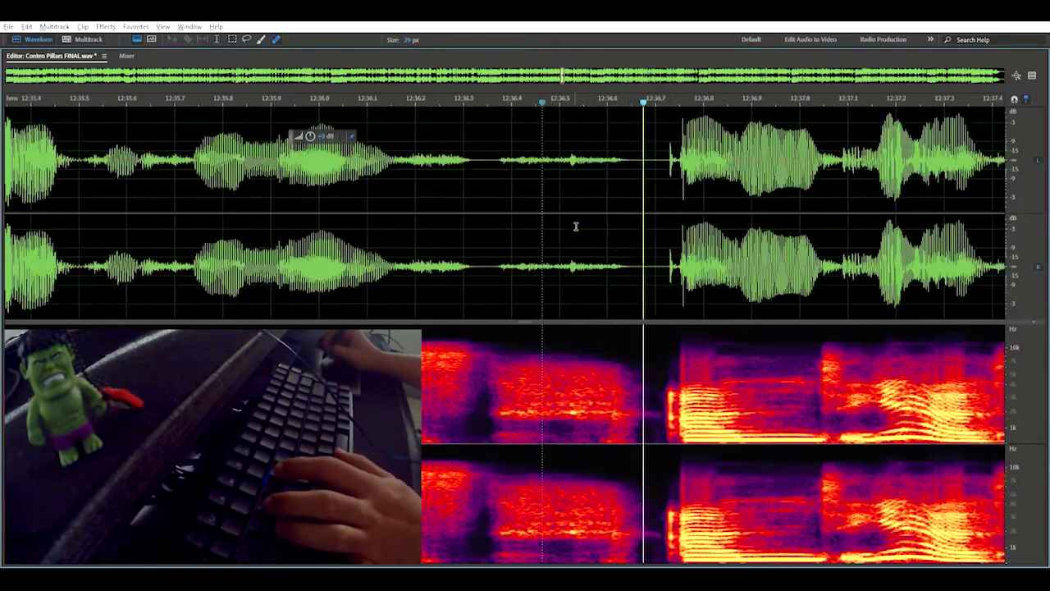
pyautogui.press('Delete')
pyautogui.moveTo(588, 222)
pyautogui.mouseDown()
pyautogui.moveTo(536, 234)
pyautogui.moveTo(640, 201)
pyautogui.mouseUp()
pyautogui.hotkey('alt', 'Down')
pyautogui.click(600, 222)
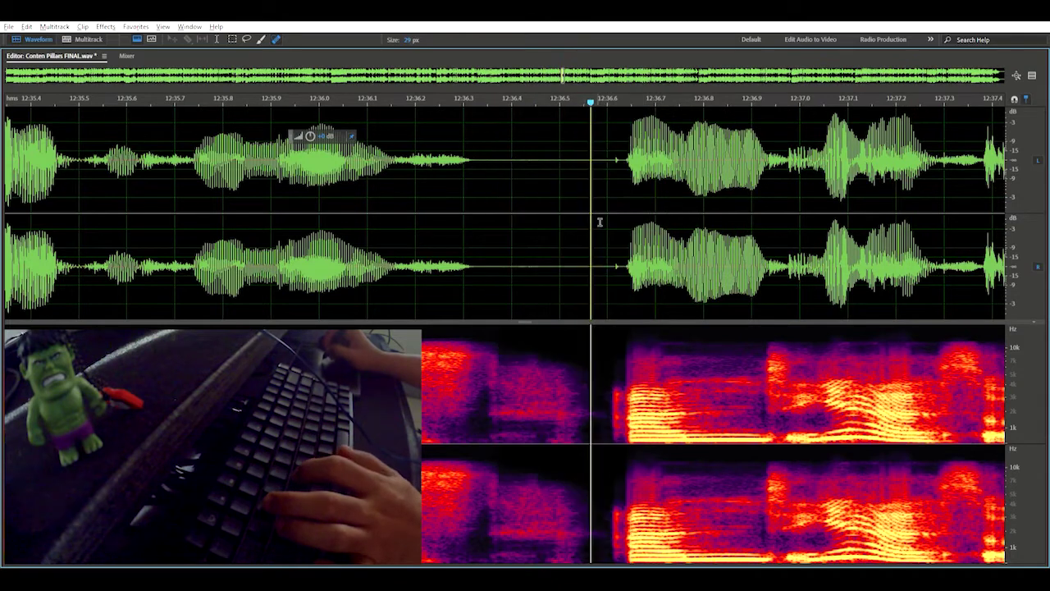
pyautogui.moveTo(500, 253); pyautogui.dragTo(522, 236)
pyautogui.hotkey('ctrl', 'u')
pyautogui.click(520, 236)
pyautogui.press('space')
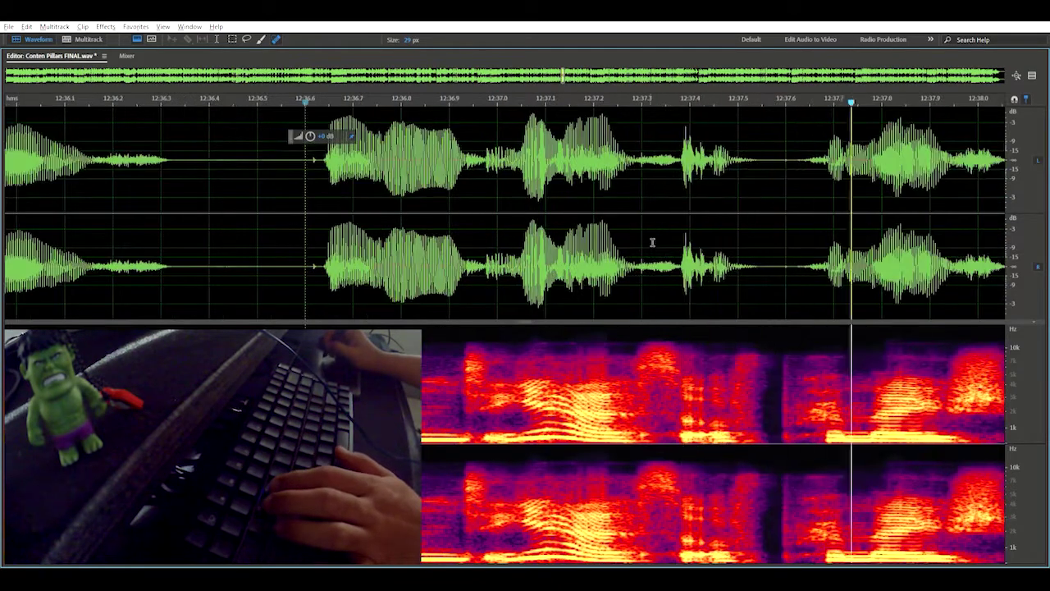
# Step: Listen to the speech between about 12:36.6 and 12:43.3 for remaining breaths and unwanted words
pyautogui.scroll(-1, 653, 242)
pyautogui.scroll(-2, 647, 156)
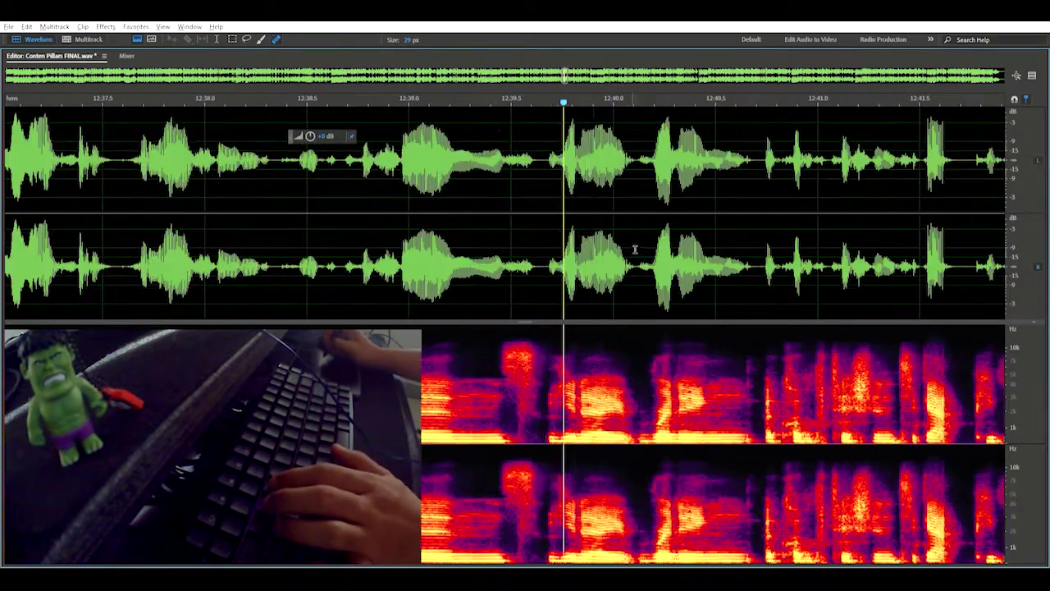
pyautogui.press('space')
pyautogui.scroll(-1, 701, 176)
pyautogui.press('space')
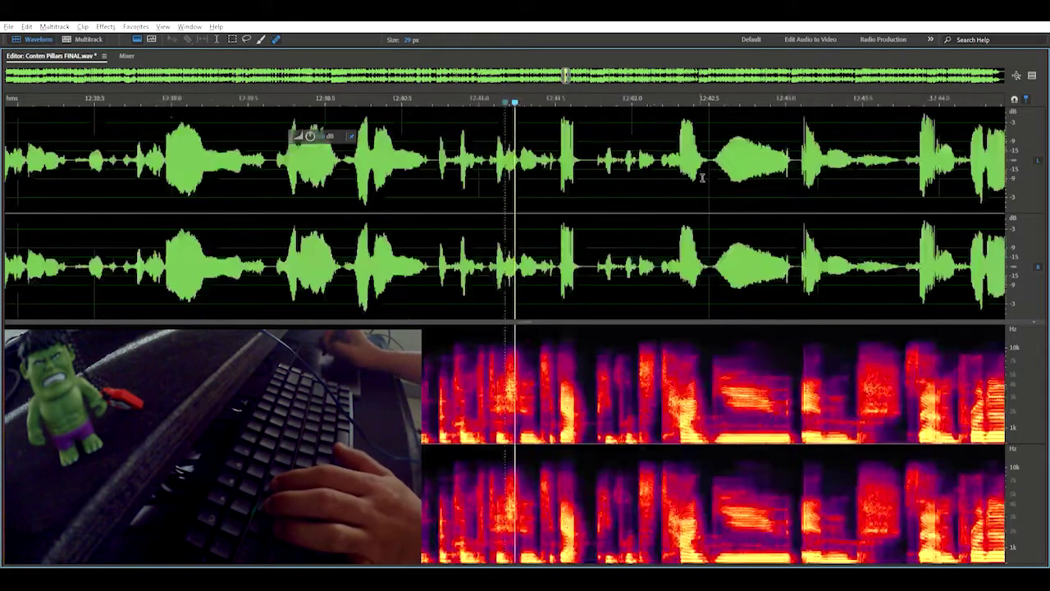
pyautogui.scroll(2, 776, 169)
pyautogui.scroll(1, 652, 257)
pyautogui.scroll(-2, 612, 240)
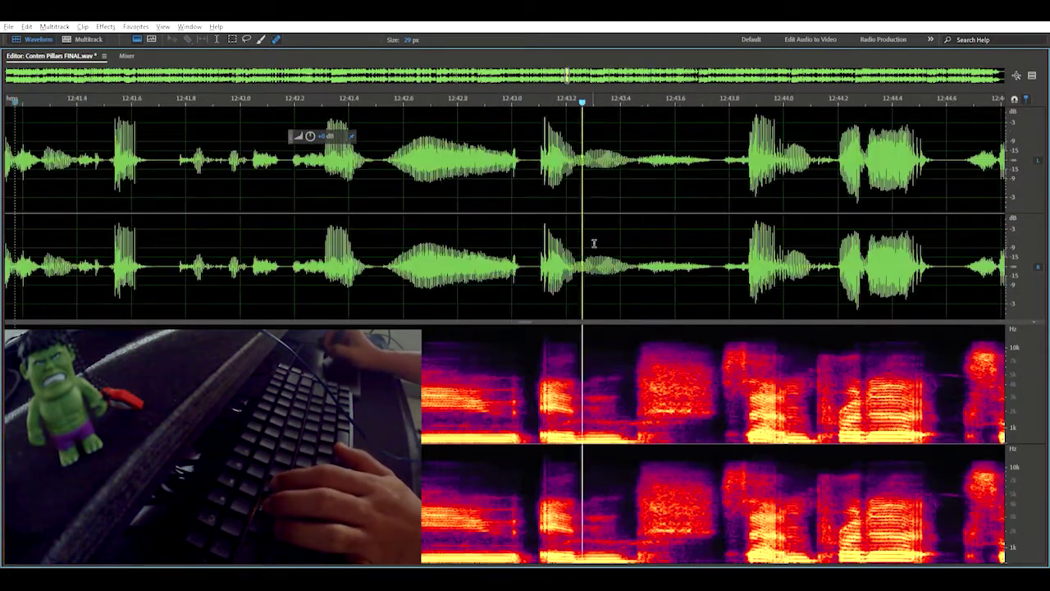
# Step: Lower the breath between about 12:43.45 and 12:43.75 and play on from just before the next word
pyautogui.moveTo(469, 256); pyautogui.dragTo(530, 234)
pyautogui.press('s')
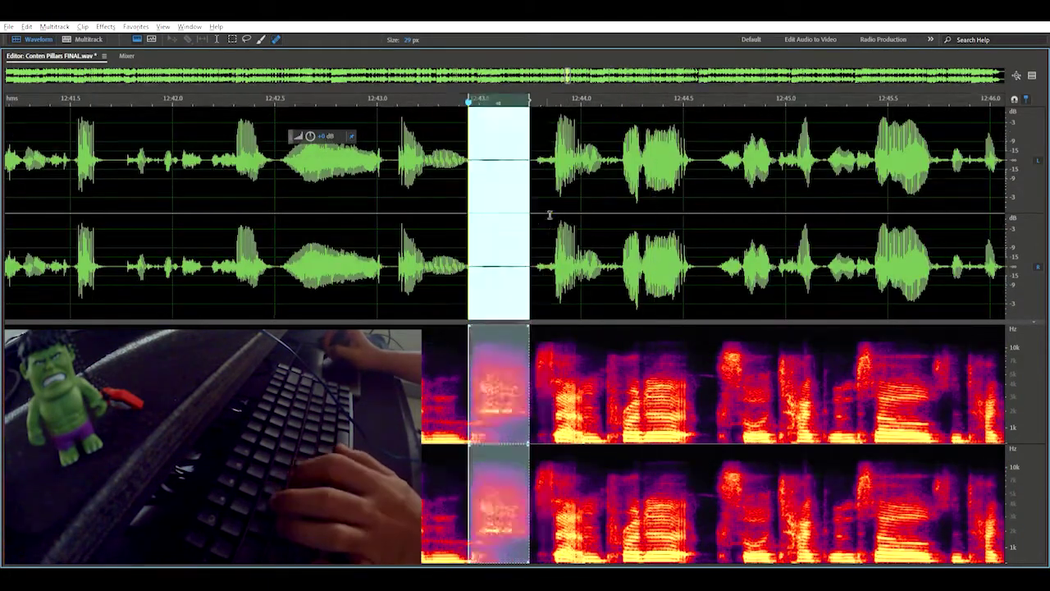
pyautogui.click(548, 216)
pyautogui.click(524, 218)
pyautogui.press('space')
# Step: Lower the breath between about 12:51.0 and 12:51.5 and place the playhead at its end
pyautogui.scroll(1, 542, 201)
pyautogui.scroll(-1, 557, 173)
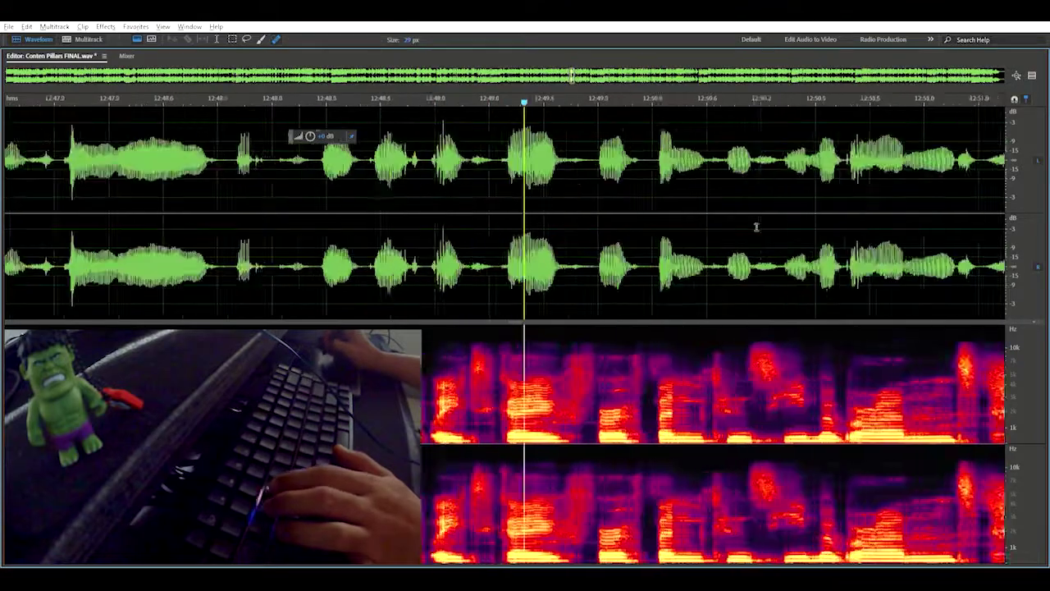
pyautogui.scroll(1, 728, 246)
pyautogui.moveTo(673, 230); pyautogui.dragTo(803, 210)
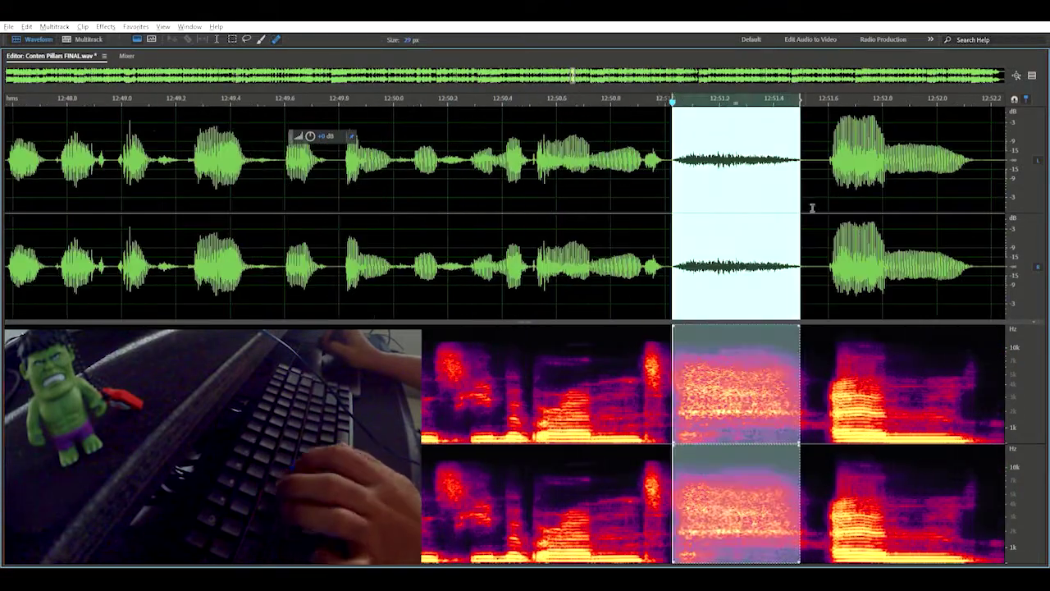
pyautogui.press('F1')
pyautogui.click(800, 224)
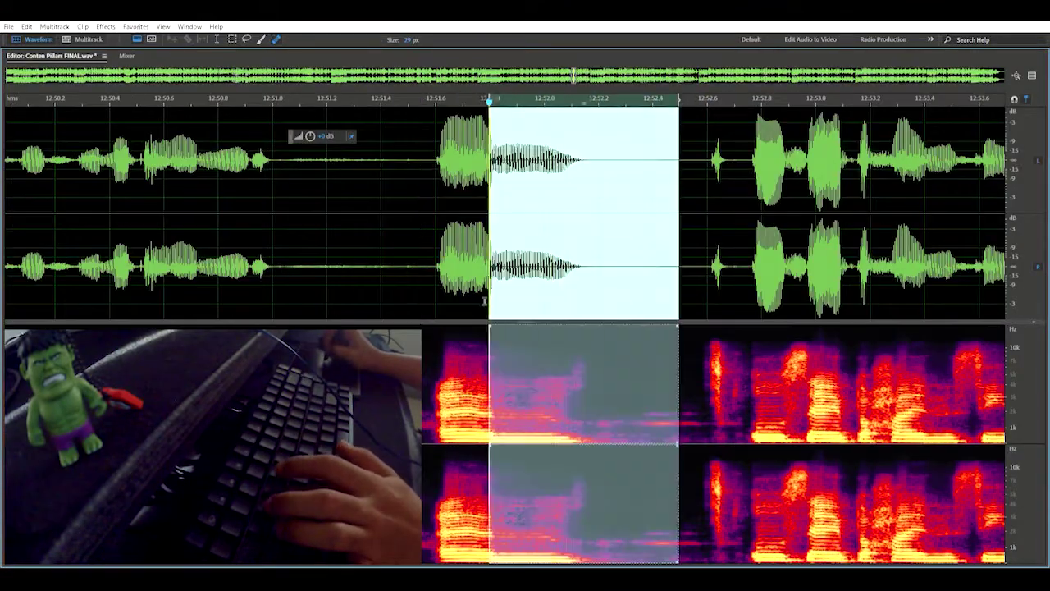